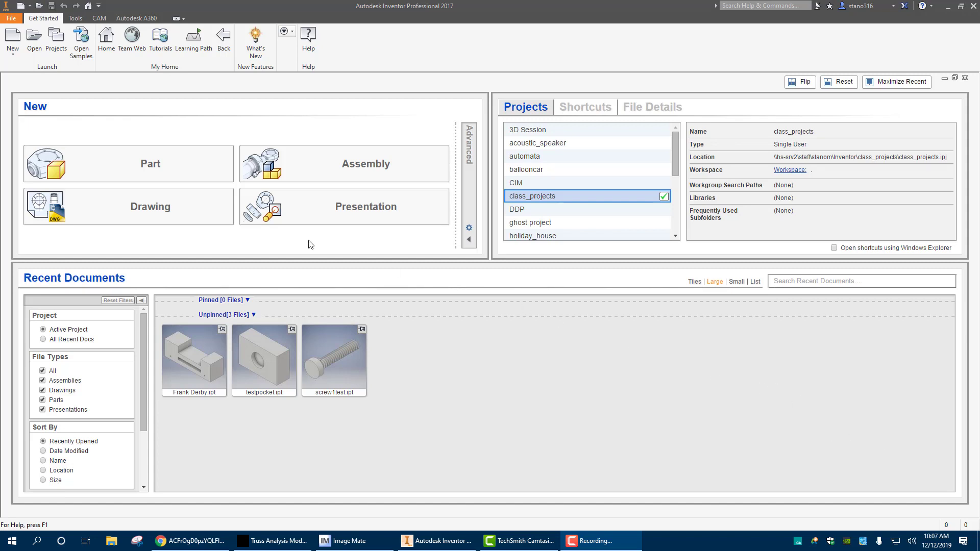
Create a new part and start a 2D sketch on the front origin plane
{"action": "left_click", "coordinate": [159, 170]}
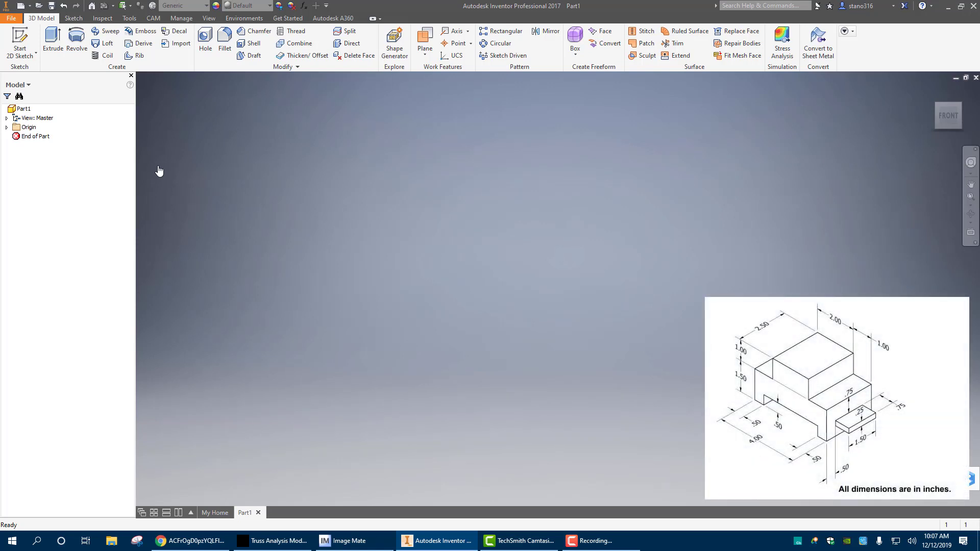
{"action": "left_click", "coordinate": [19, 36]}
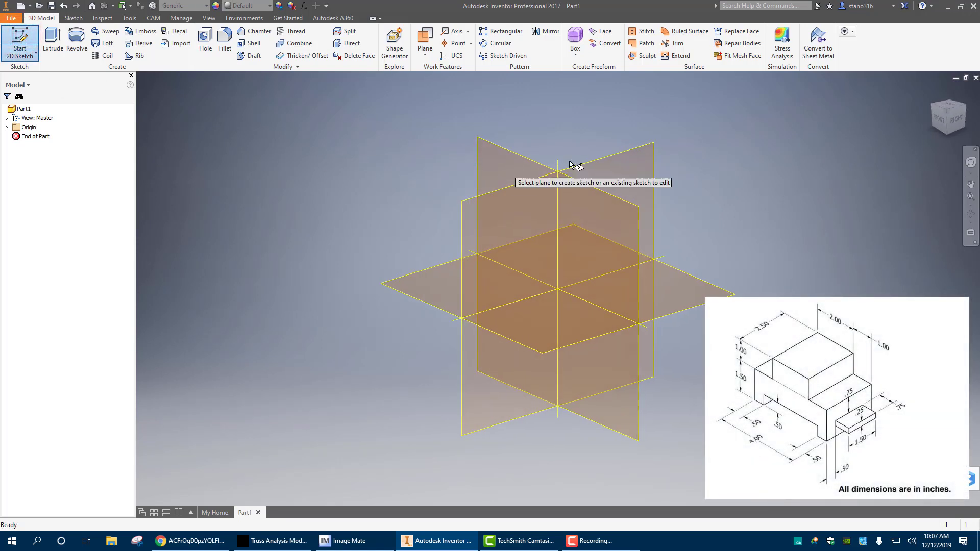
{"action": "left_click", "coordinate": [515, 158]}
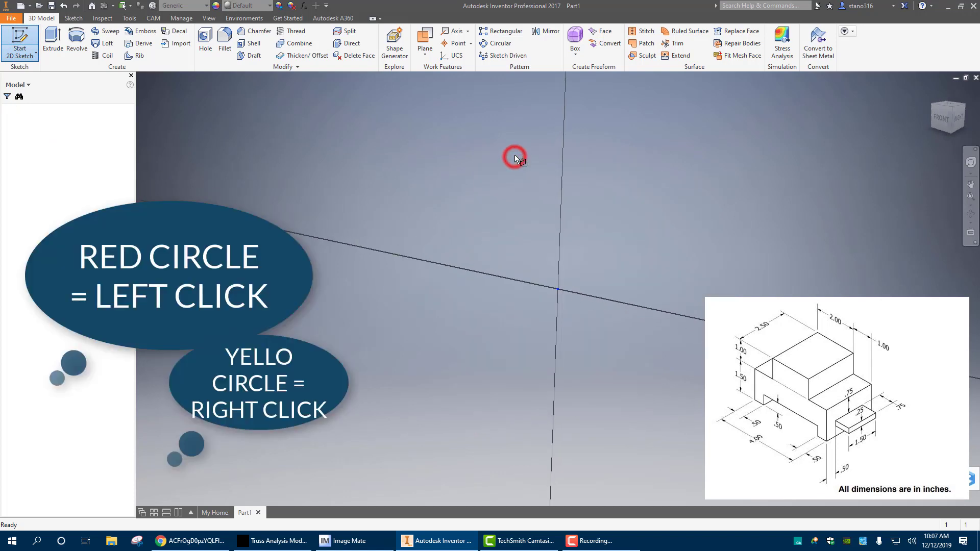
Draw a center rectangle 4 in wide and 2.5 in high on the origin, and finish the sketch
{"action": "left_click", "coordinate": [130, 56]}
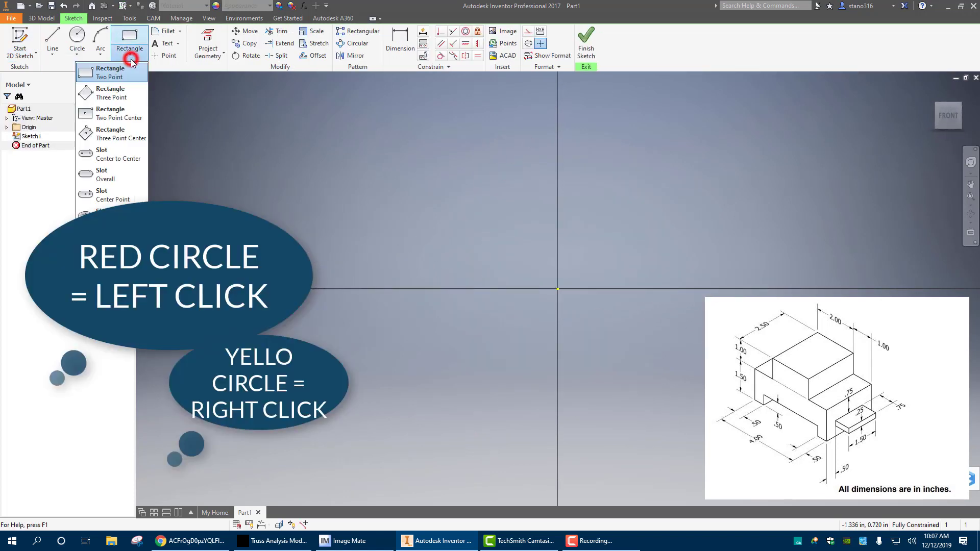
{"action": "left_click", "coordinate": [120, 114]}
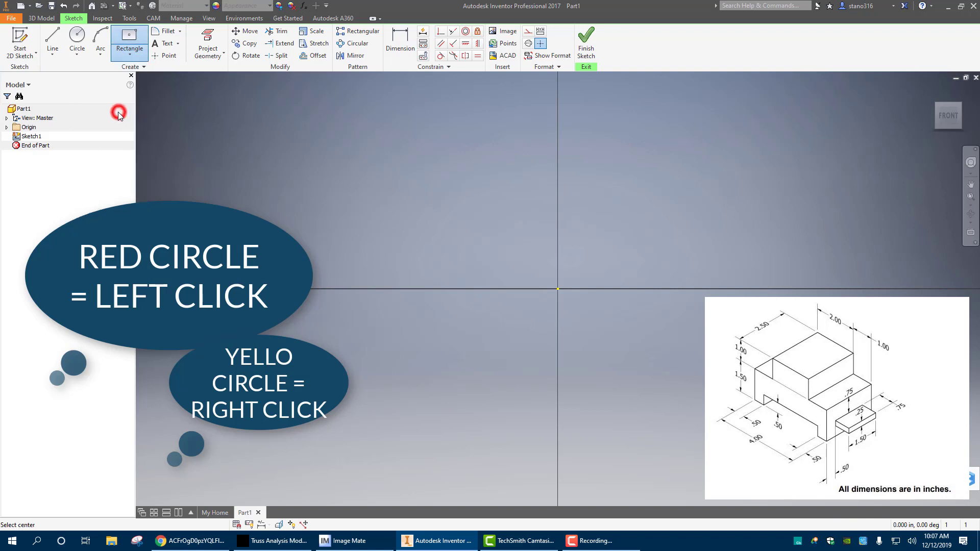
{"action": "left_click", "coordinate": [556, 289]}
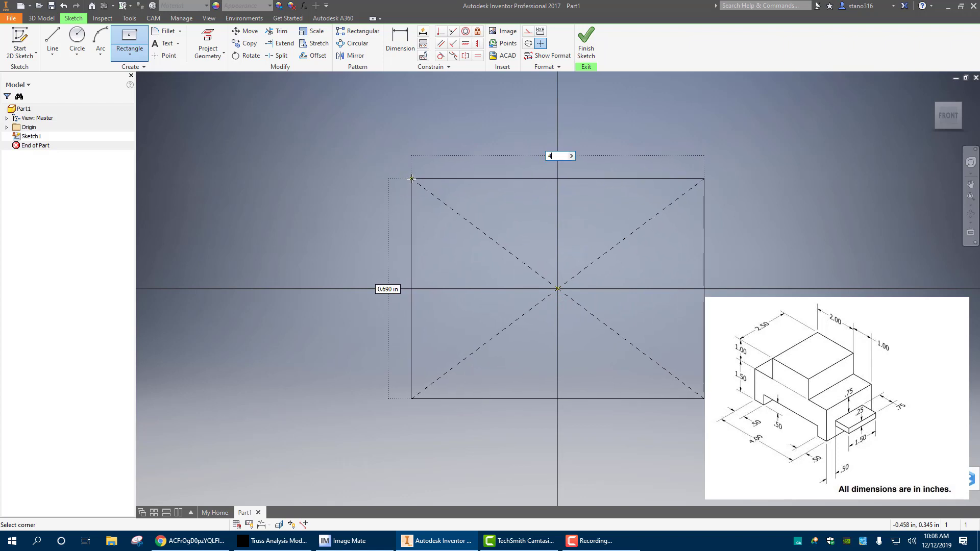
{"action": "type", "text": "4"}
{"action": "key", "text": "Tab"}
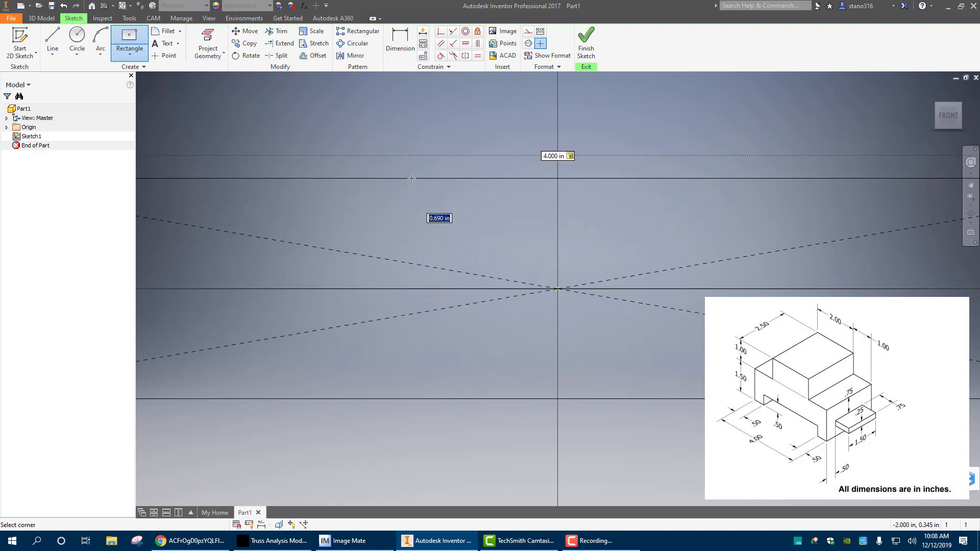
{"action": "type", "text": "2.5"}
{"action": "key", "text": "Return"}
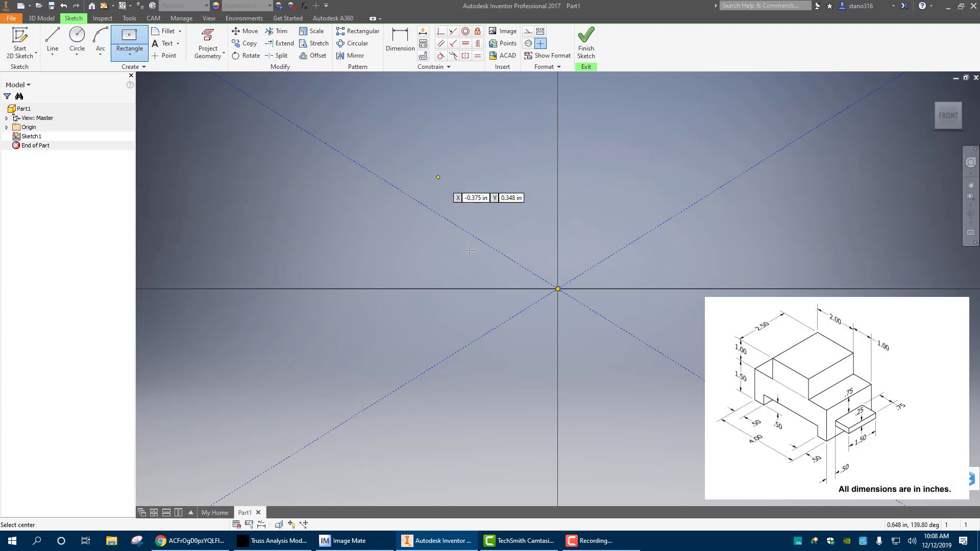
{"action": "left_click", "coordinate": [586, 41]}
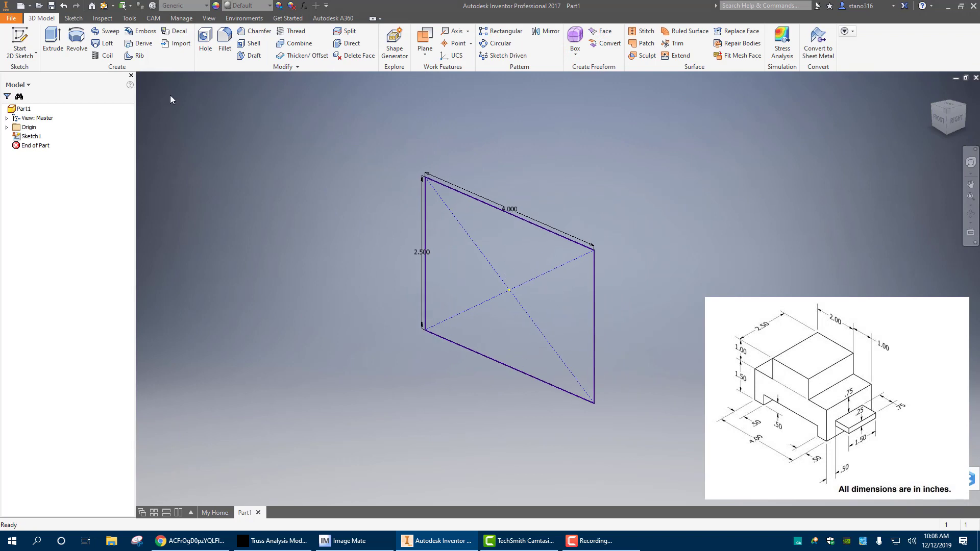
Extrude the rectangle 2.5 in into a solid block
{"action": "left_click", "coordinate": [51, 37]}
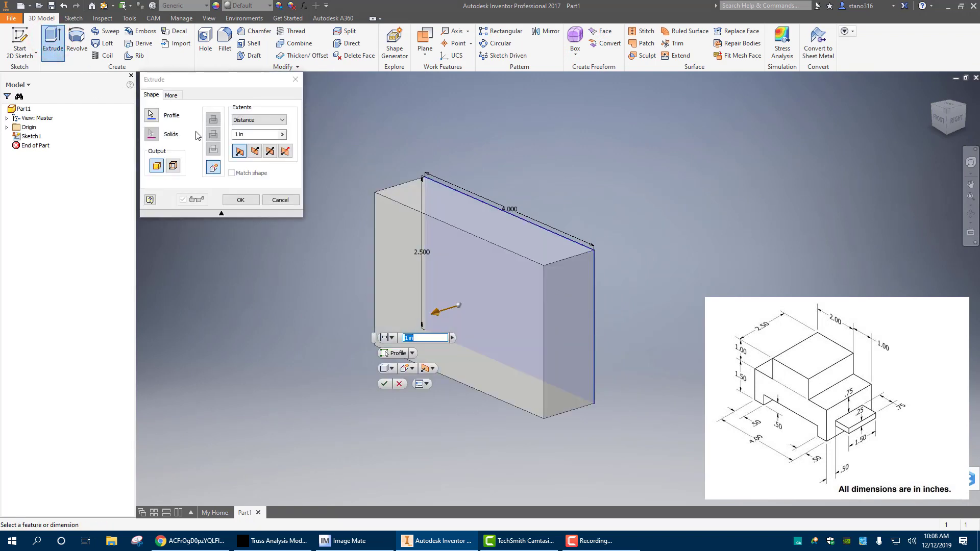
{"action": "left_click", "coordinate": [257, 134]}
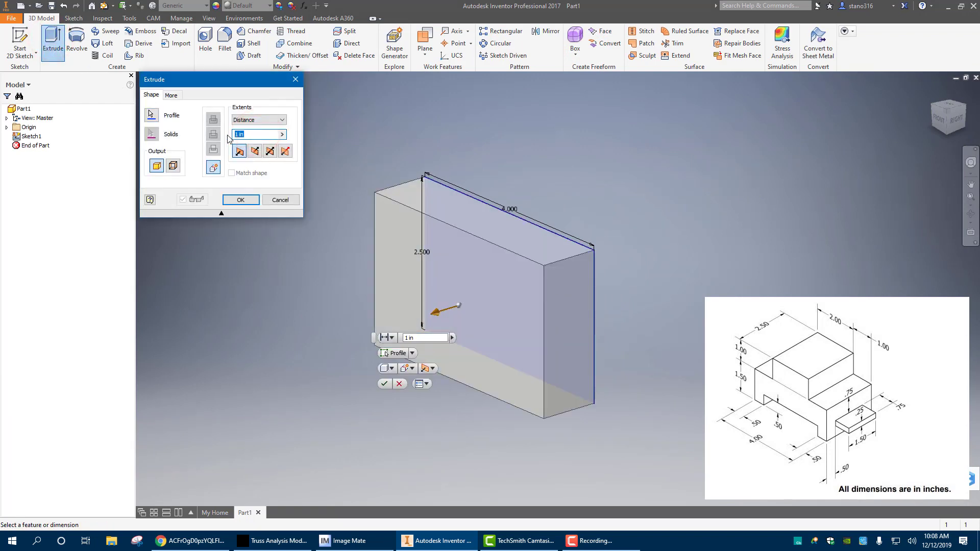
{"action": "key", "text": "Return"}
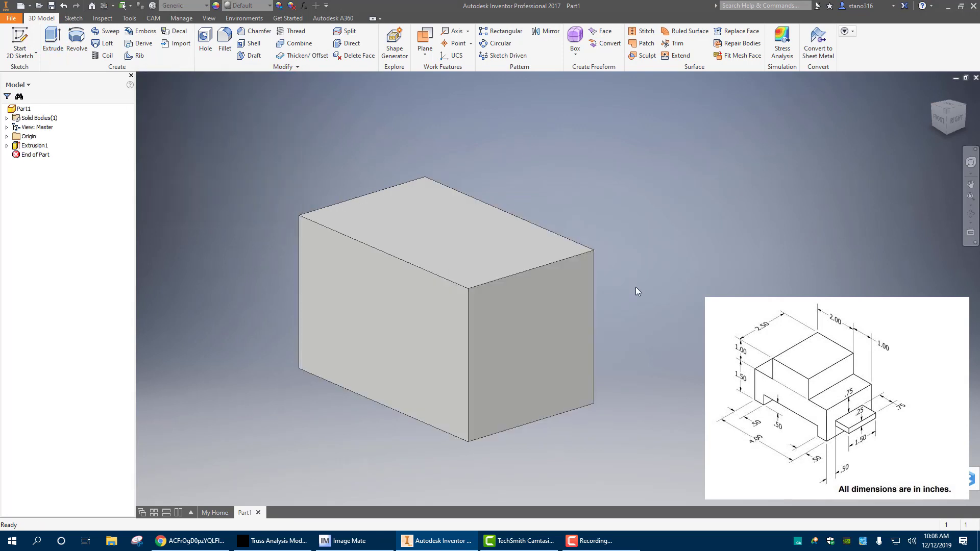
Start a sketch on the block's front face and choose the two-point rectangle
{"action": "left_click", "coordinate": [390, 324]}
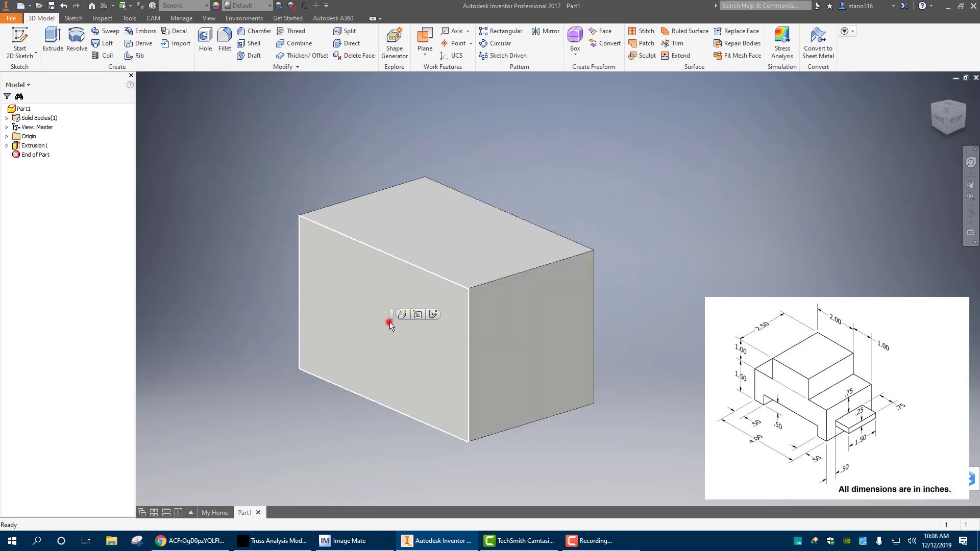
{"action": "left_click", "coordinate": [434, 313]}
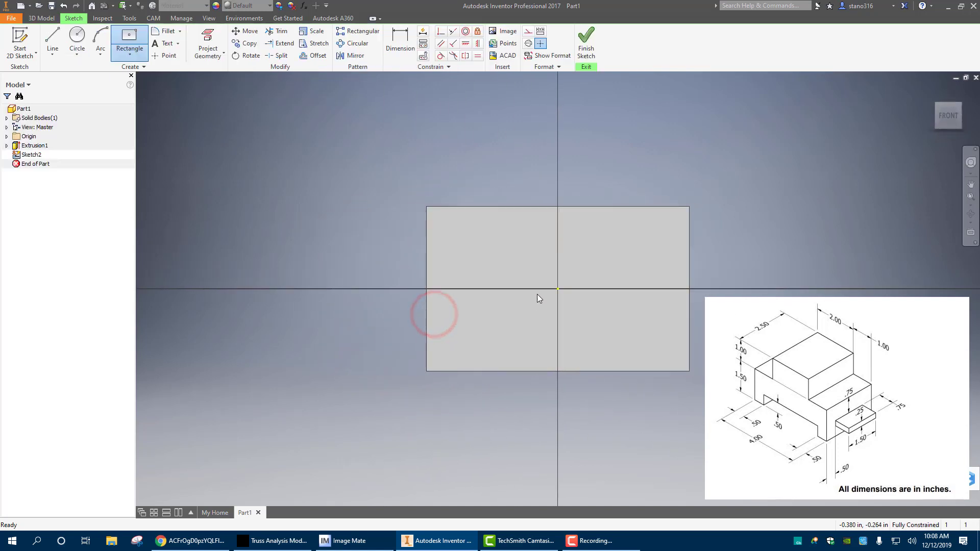
{"action": "middle_click_drag", "start_coordinate": [542, 271], "coordinate": [479, 292]}
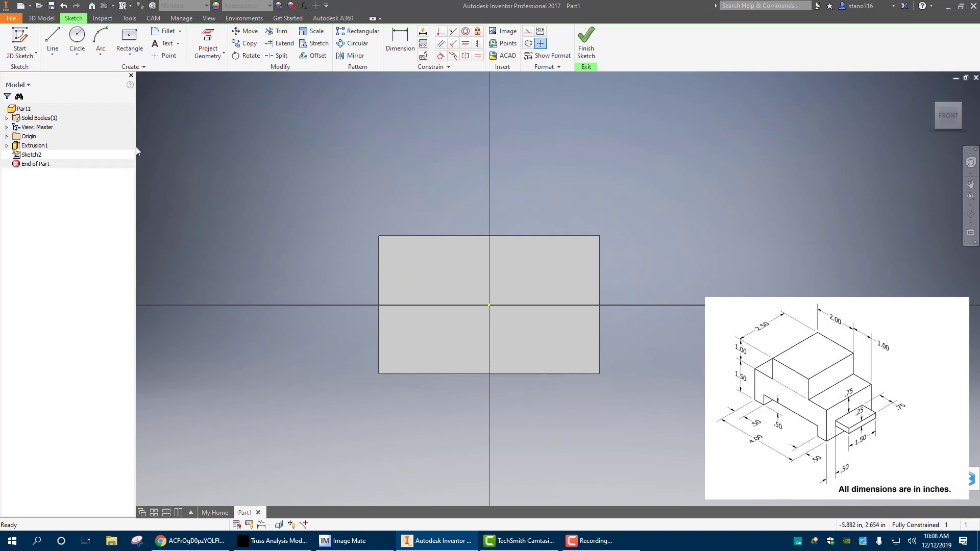
{"action": "left_click", "coordinate": [131, 55]}
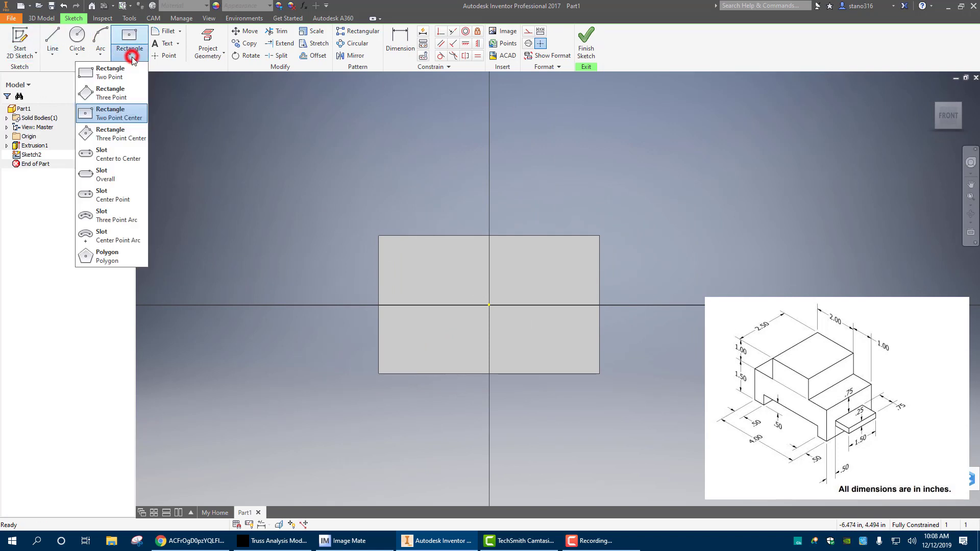
{"action": "left_click", "coordinate": [111, 72]}
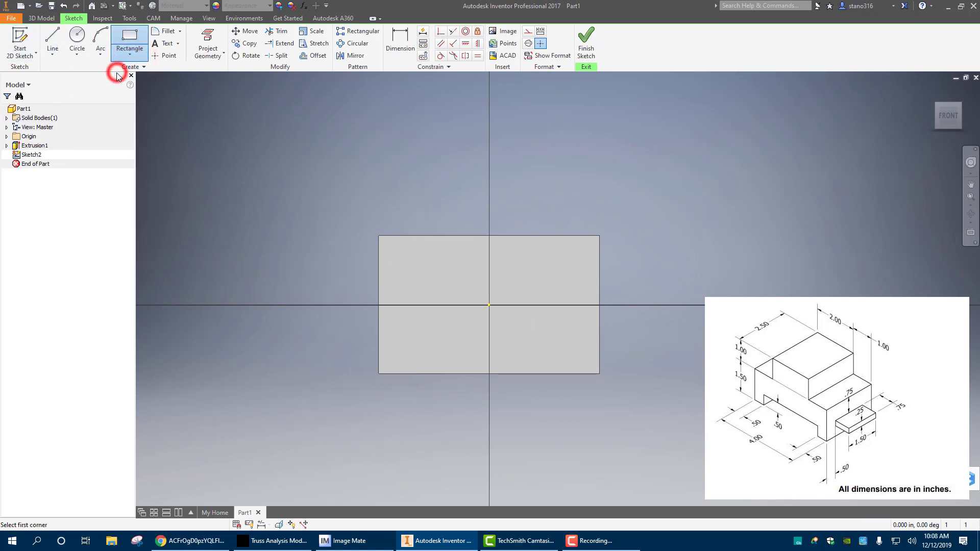
{"action": "left_click", "coordinate": [378, 236]}
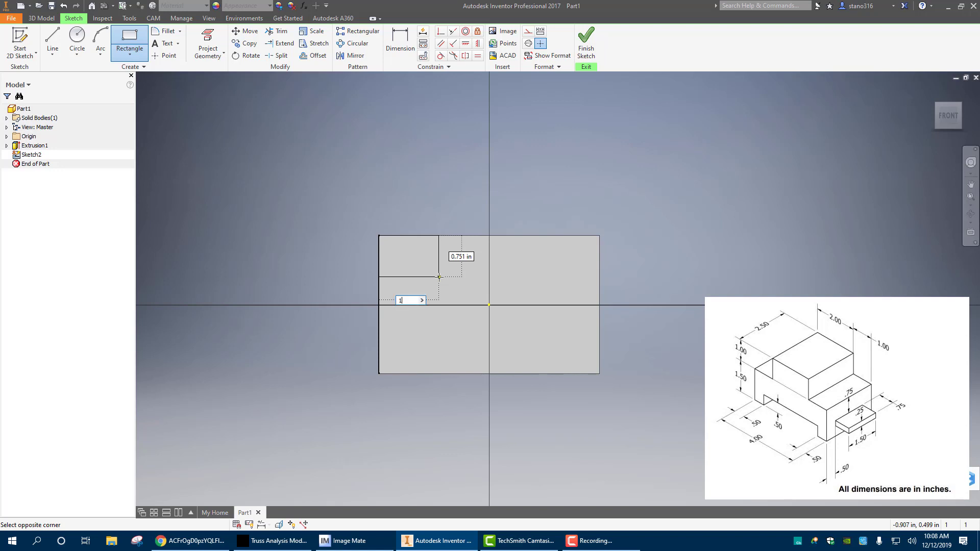
{"action": "key", "text": "Tab"}
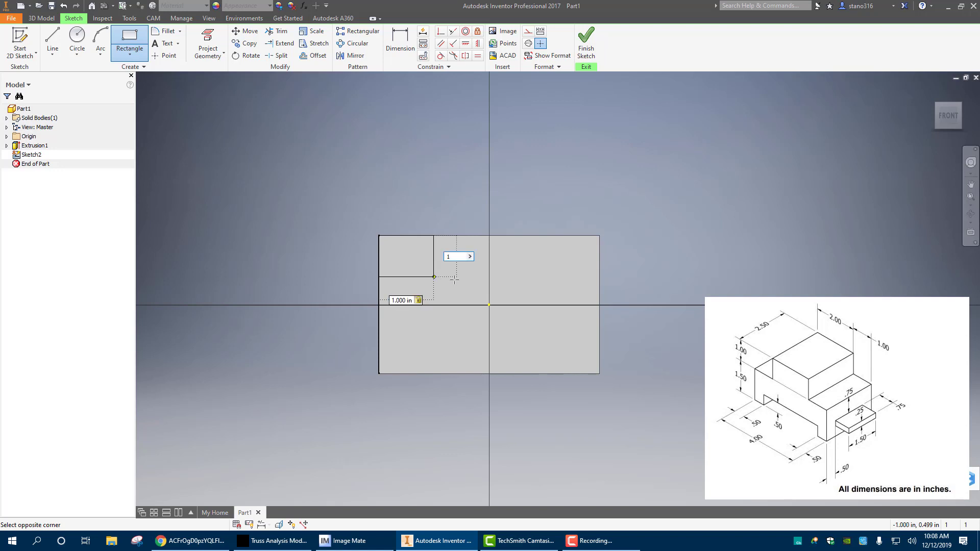
{"action": "right_click", "coordinate": [454, 280]}
{"action": "left_click", "coordinate": [496, 282]}
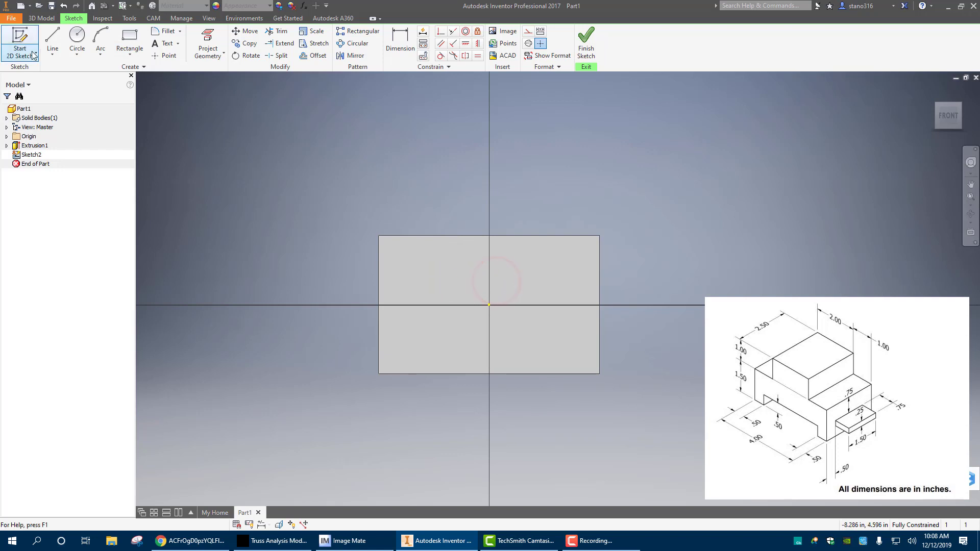
Draw a 1 in by 1 in rectangle from the upper left corner of the block's front face
{"action": "left_click", "coordinate": [127, 37]}
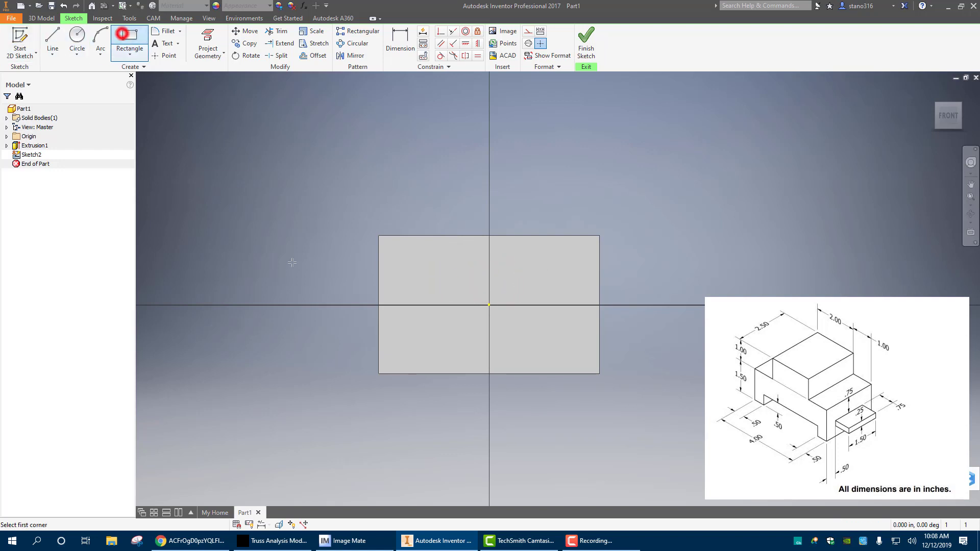
{"action": "left_click", "coordinate": [379, 236]}
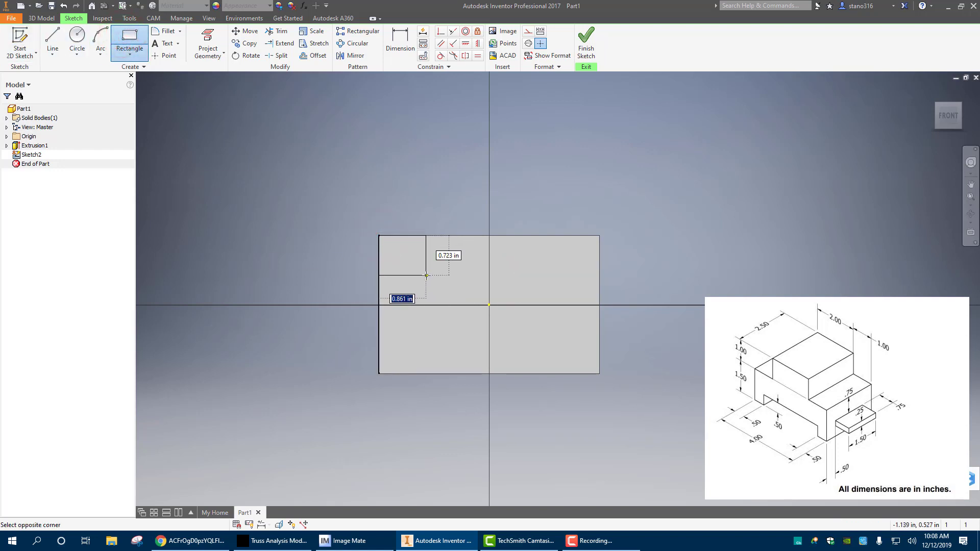
{"action": "type", "text": "1"}
{"action": "key", "text": "Tab"}
{"action": "type", "text": "1"}
{"action": "key", "text": "Return"}
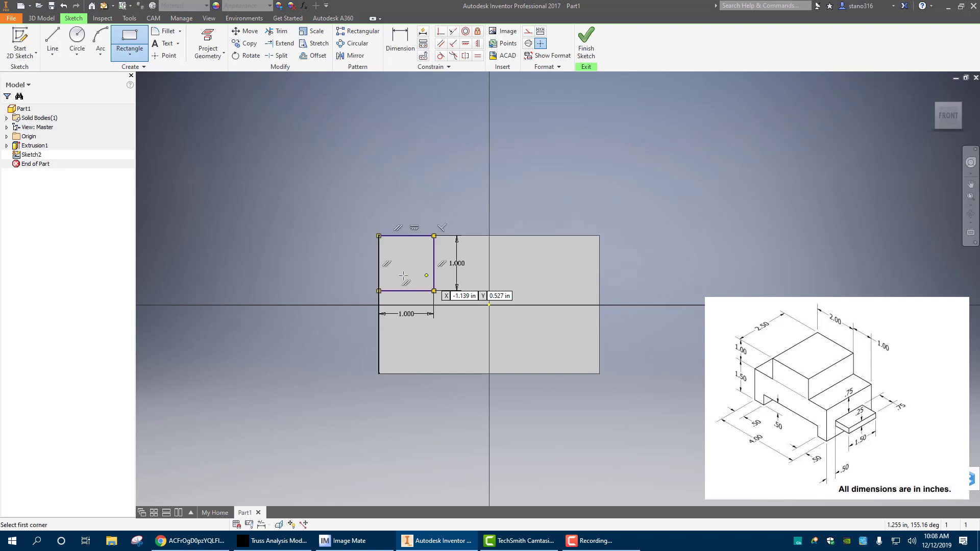
Draw a matching 1 in by 1 in rectangle from the face's upper right corner and finish the sketch
{"action": "left_click", "coordinate": [599, 236]}
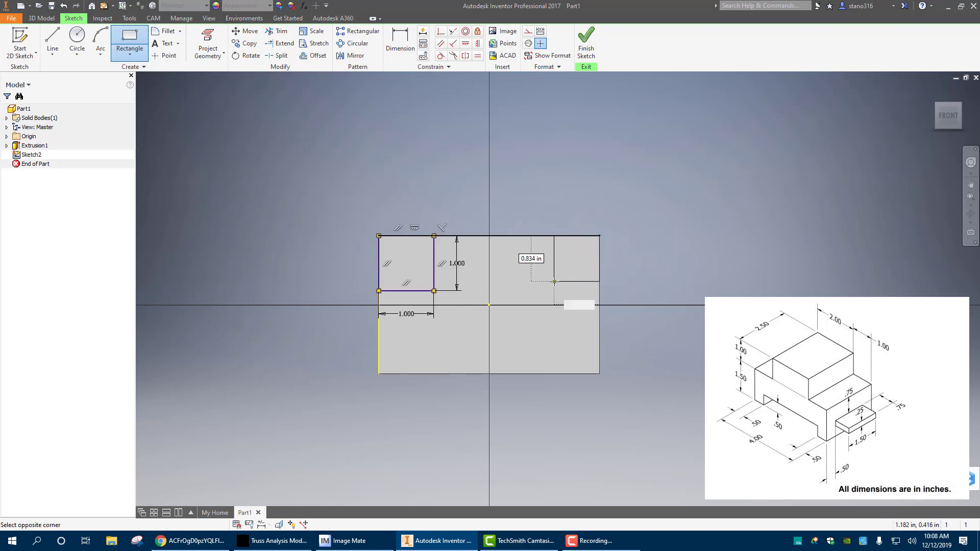
{"action": "type", "text": "1"}
{"action": "key", "text": "Tab"}
{"action": "type", "text": "1"}
{"action": "key", "text": "Return"}
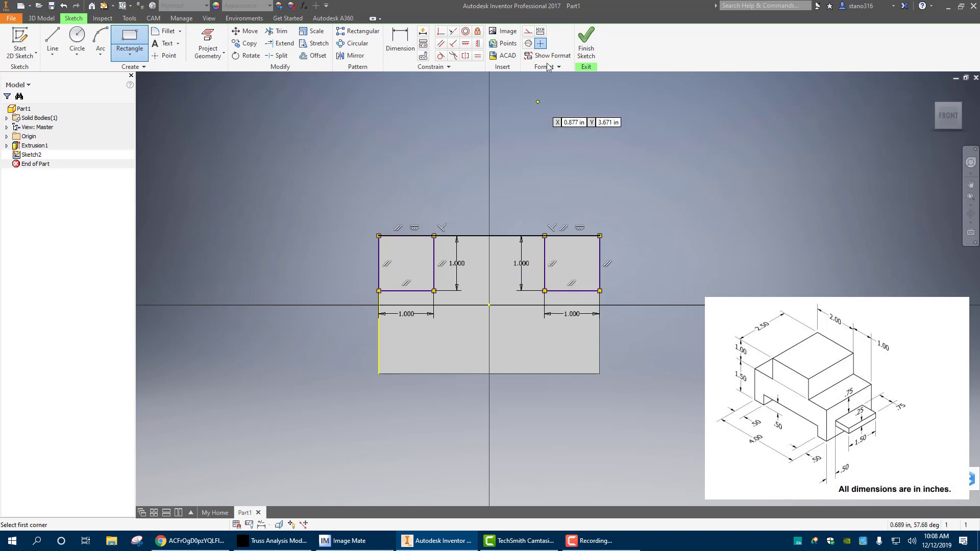
{"action": "left_click", "coordinate": [585, 41]}
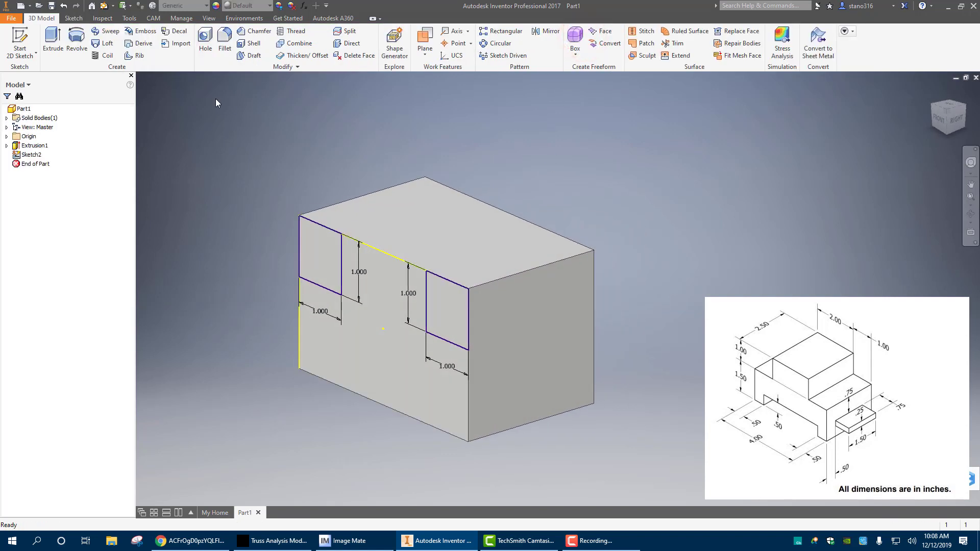
Extrude both corner squares as a cut through the whole block with the extents set to All
{"action": "left_click", "coordinate": [55, 44]}
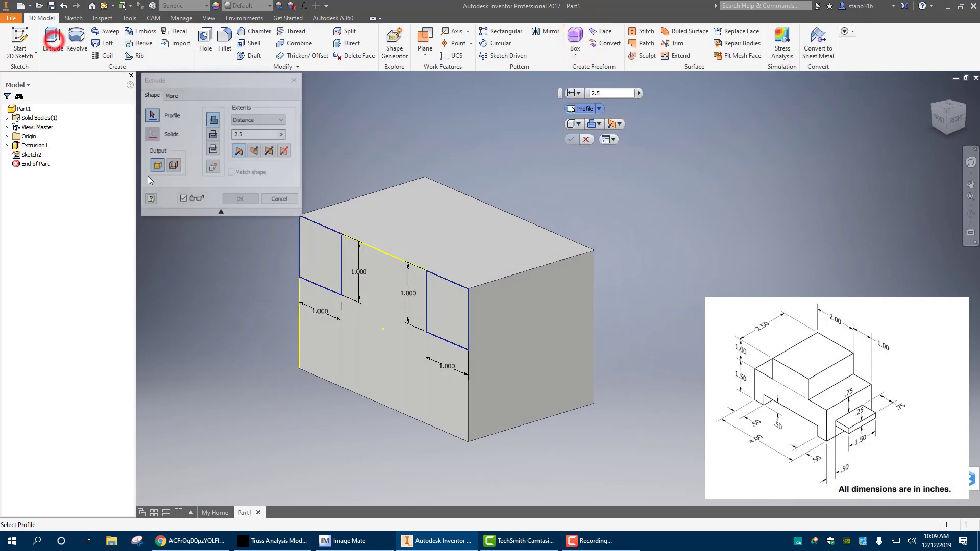
{"action": "left_click", "coordinate": [328, 259]}
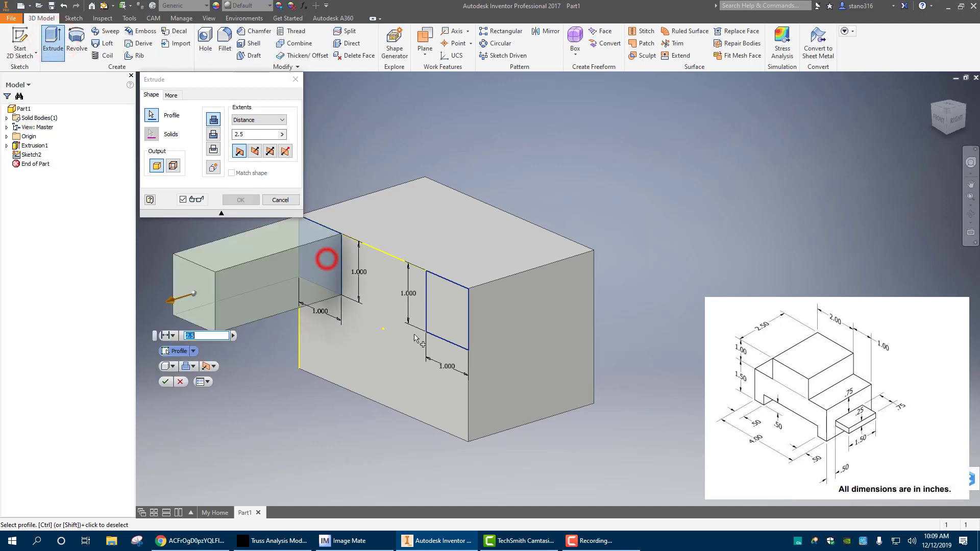
{"action": "left_click", "coordinate": [447, 314]}
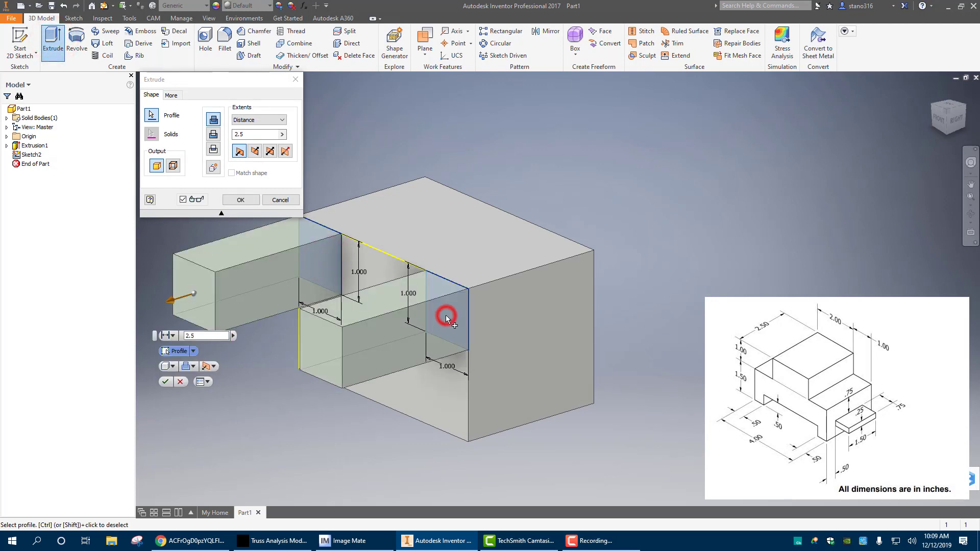
{"action": "left_click", "coordinate": [213, 134]}
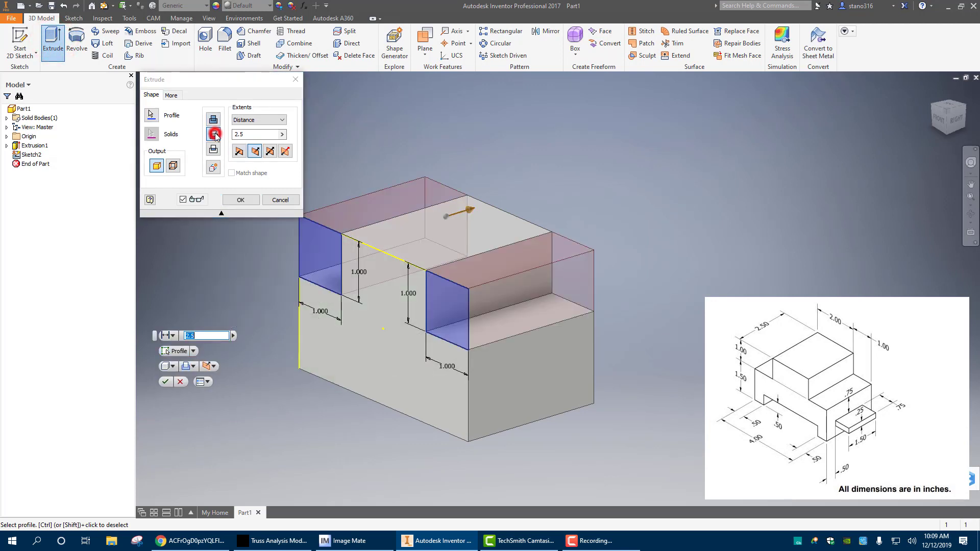
{"action": "left_click", "coordinate": [279, 125]}
{"action": "left_click", "coordinate": [238, 156]}
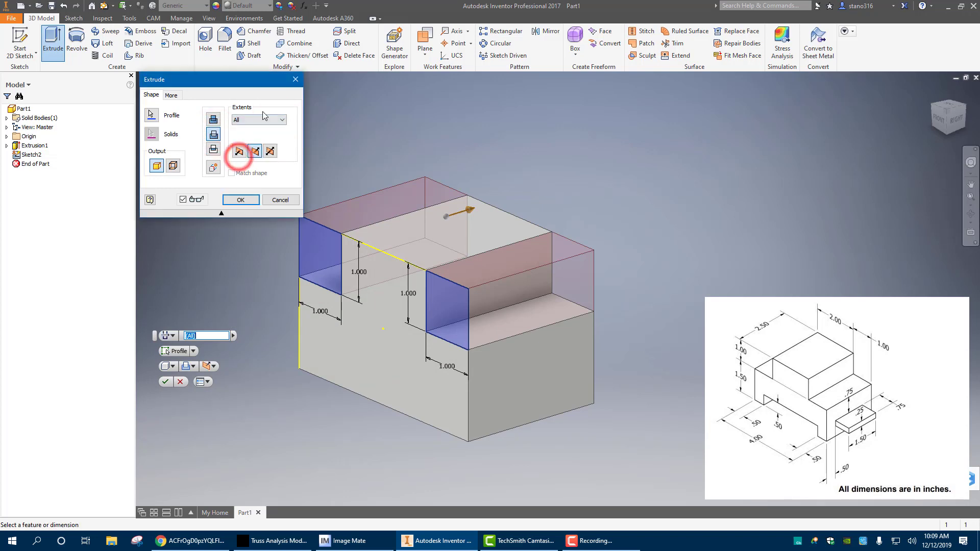
{"action": "left_click", "coordinate": [240, 199]}
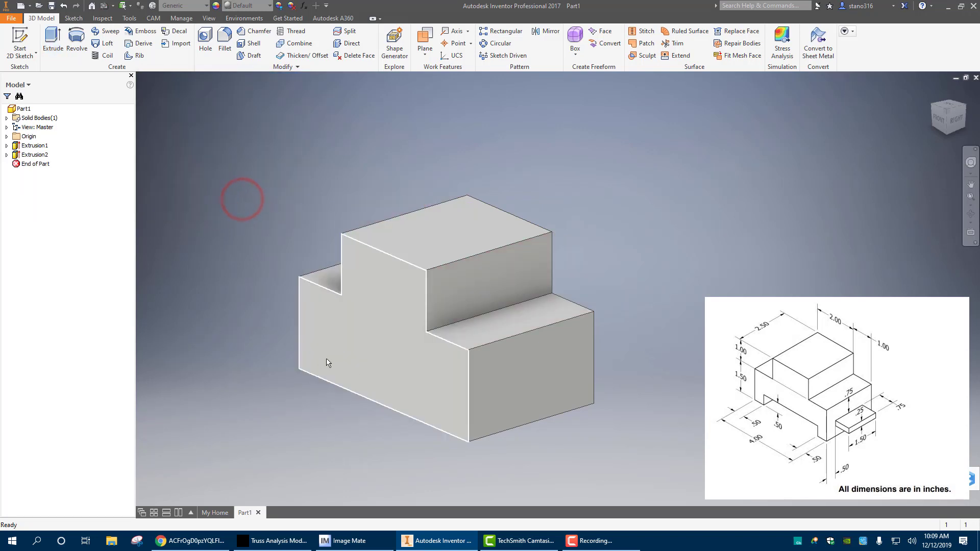
Start a sketch on the block's front face and draw a rectangle about 2.93 in by 0.46 in standing on the bottom edge
{"action": "left_click", "coordinate": [357, 373]}
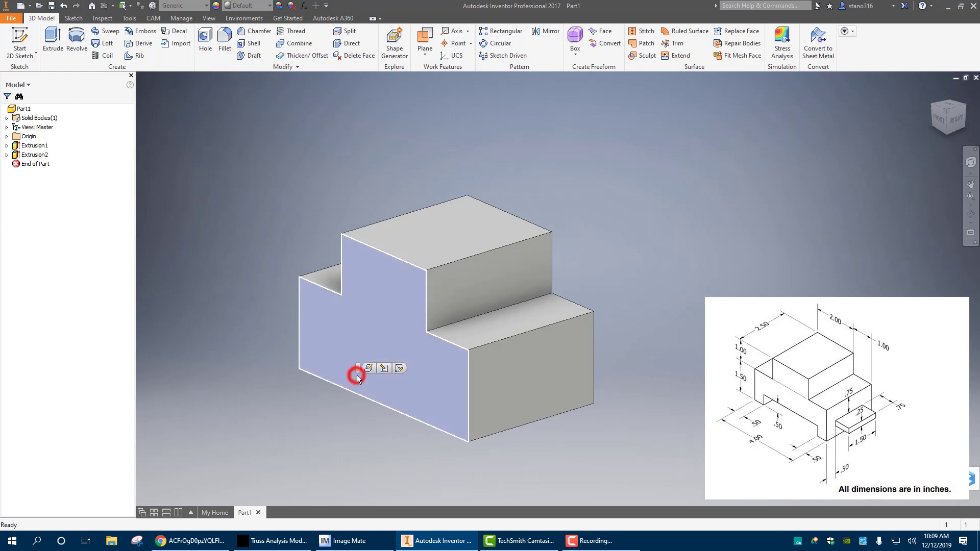
{"action": "left_click", "coordinate": [398, 368]}
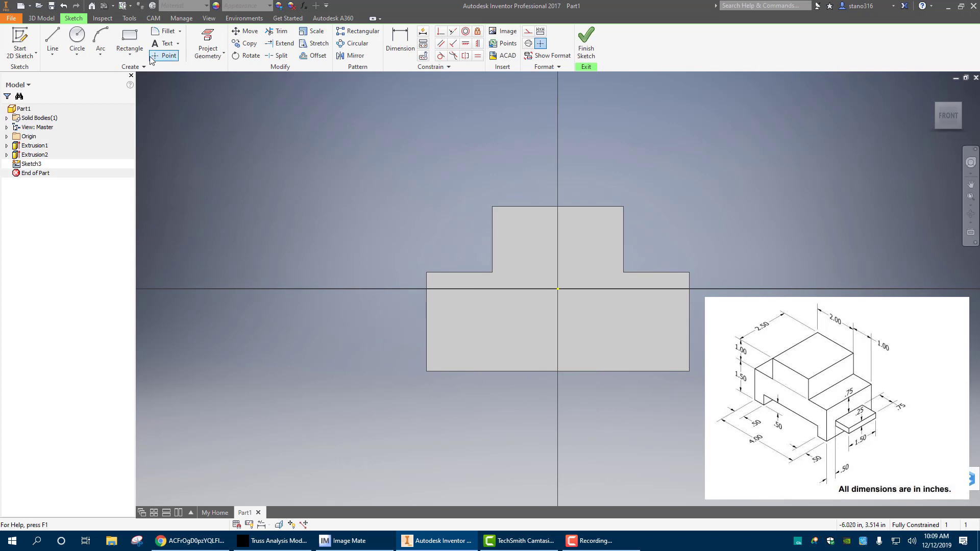
{"action": "left_click", "coordinate": [129, 37]}
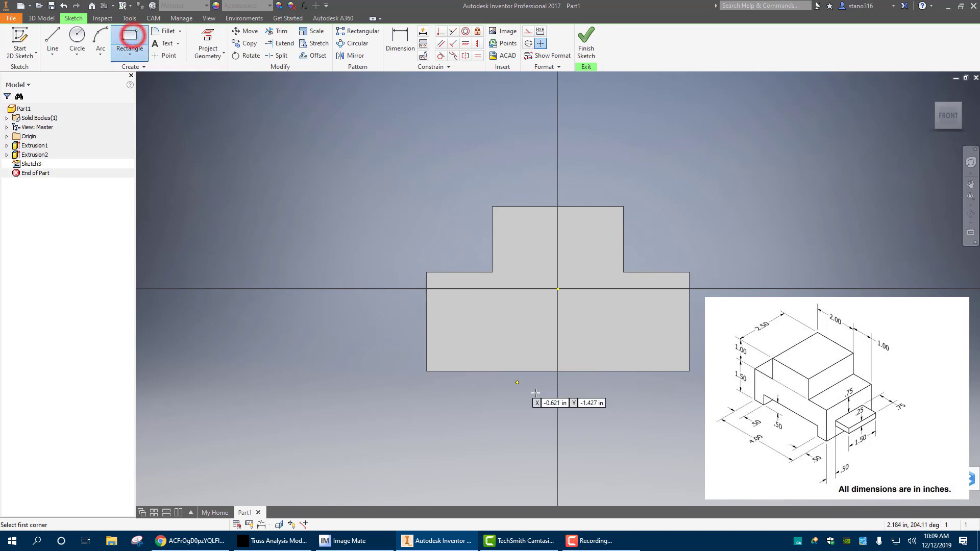
{"action": "left_click", "coordinate": [461, 371]}
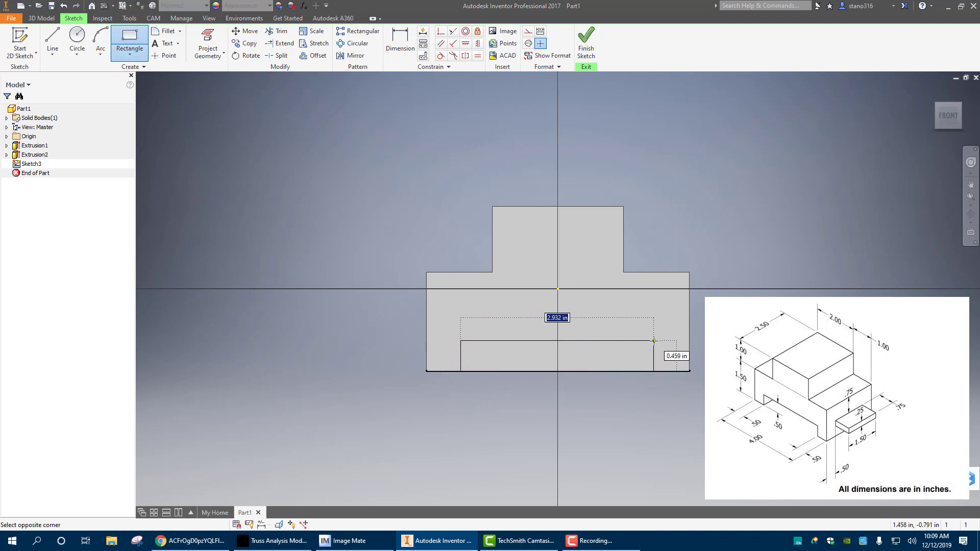
{"action": "left_click", "coordinate": [654, 341]}
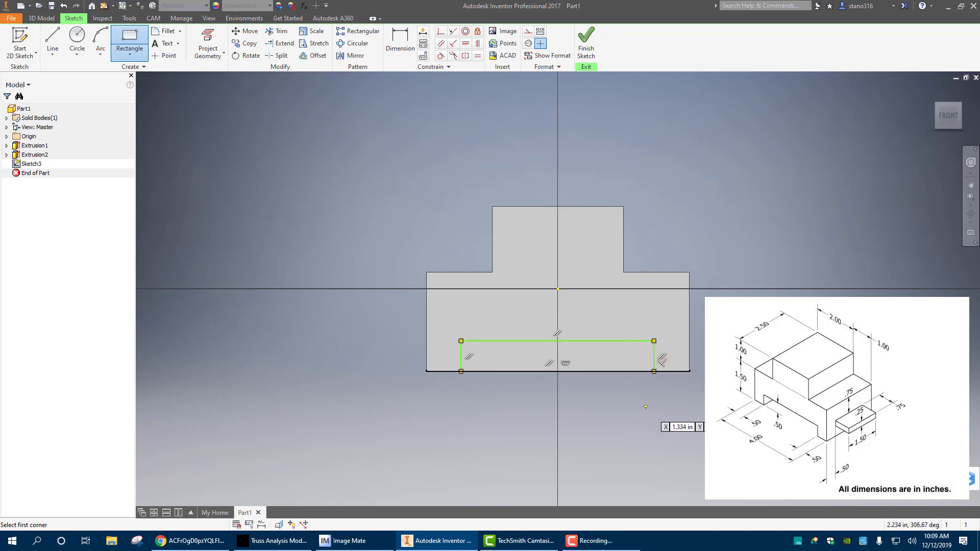
{"action": "key", "text": "Escape"}
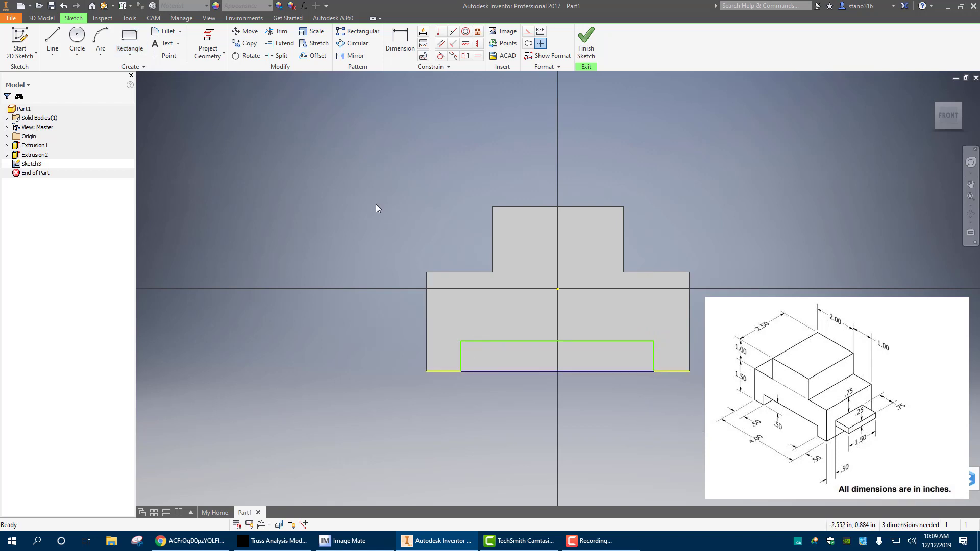
Dimension the rectangle's left side 0.5 in from the left edge of the front face
{"action": "left_click", "coordinate": [403, 49]}
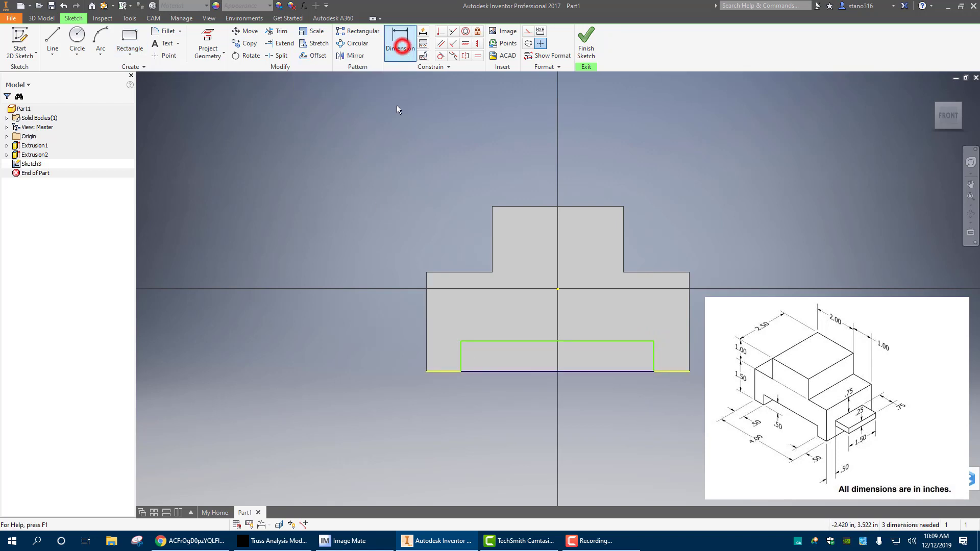
{"action": "left_click", "coordinate": [460, 356]}
{"action": "left_click", "coordinate": [442, 413]}
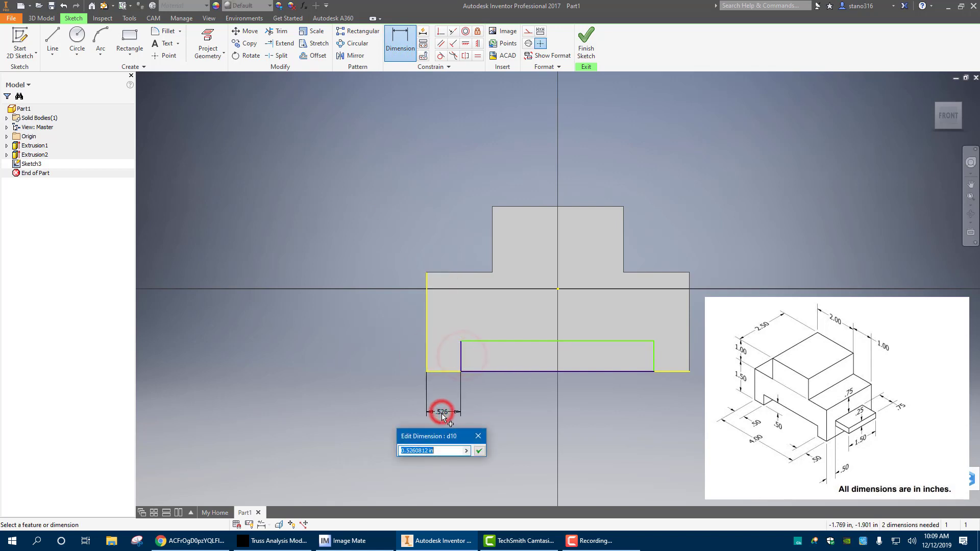
{"action": "type", "text": ".5"}
{"action": "key", "text": "Return"}
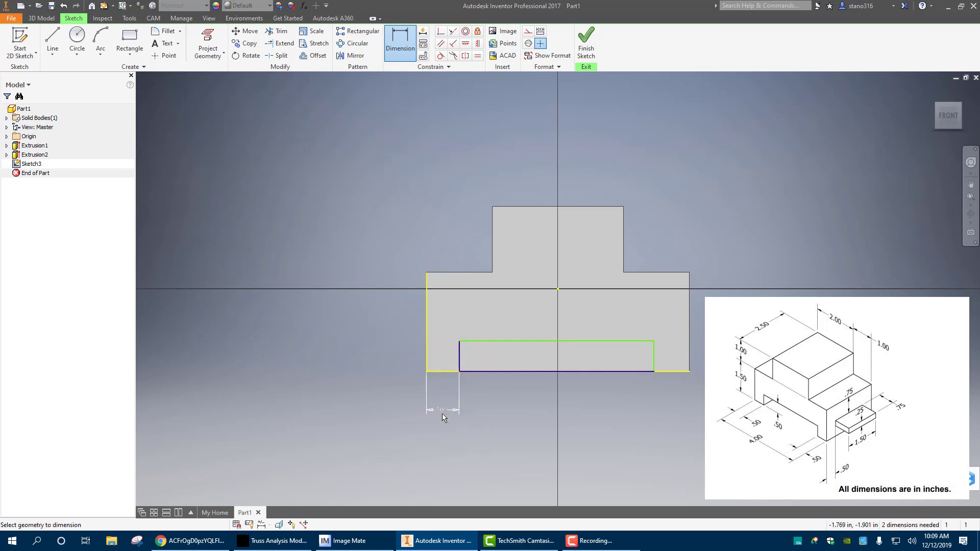
Dimension the rectangle's right side 0.5 in from the right edge of the front face
{"action": "left_click", "coordinate": [388, 36]}
{"action": "left_click", "coordinate": [689, 355]}
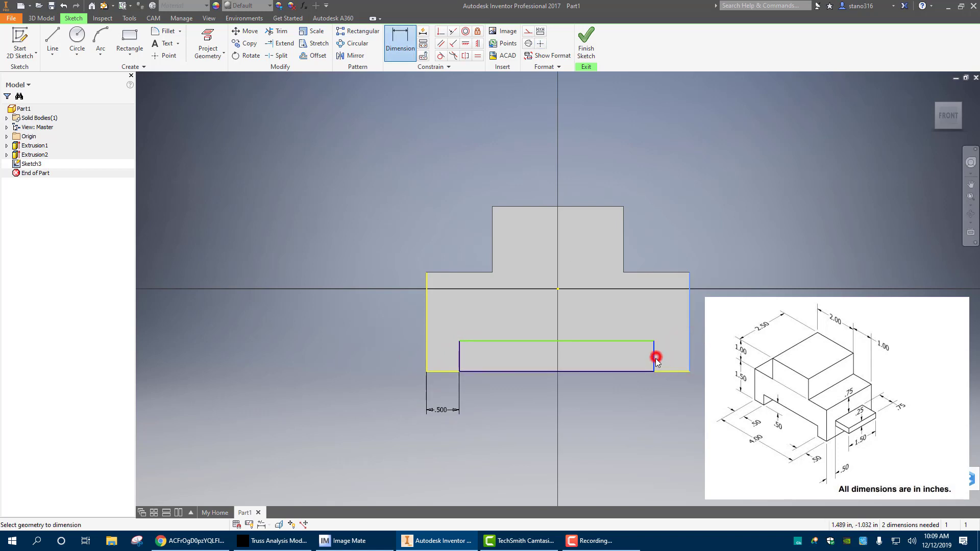
{"action": "left_click", "coordinate": [654, 358]}
{"action": "left_click", "coordinate": [671, 411]}
{"action": "type", "text": ".5"}
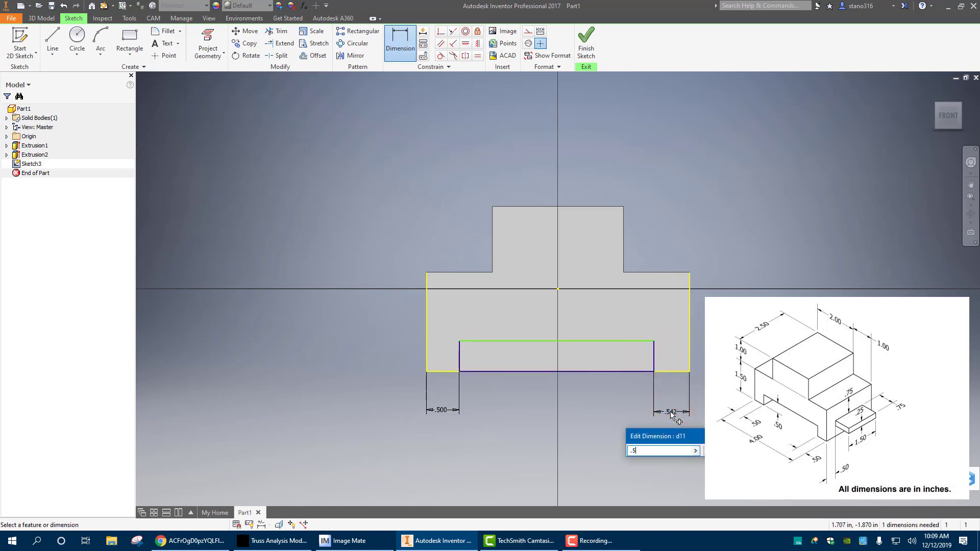
{"action": "key", "text": "Return"}
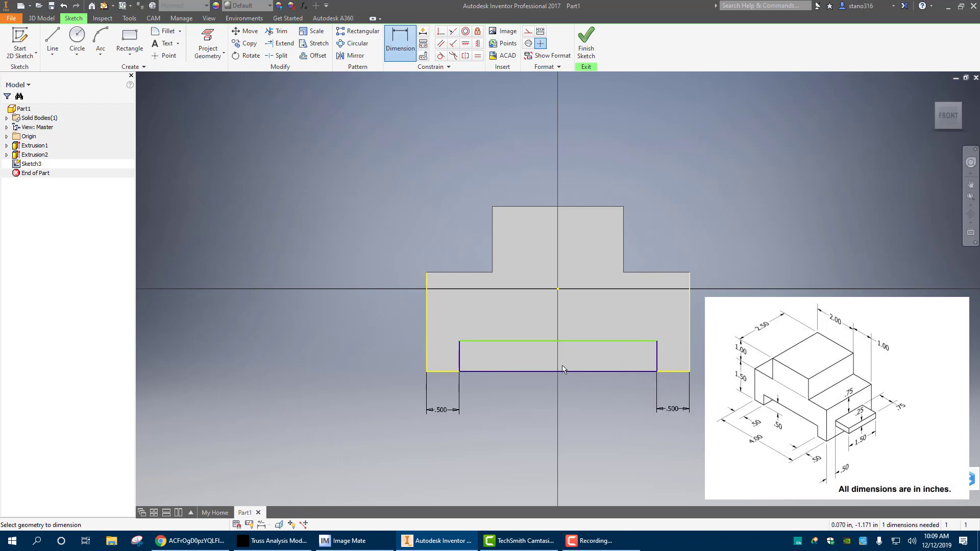
Set the bottom rectangle's height to 0.5 in and finish the sketch
{"action": "left_click", "coordinate": [560, 371]}
{"action": "left_click", "coordinate": [559, 341]}
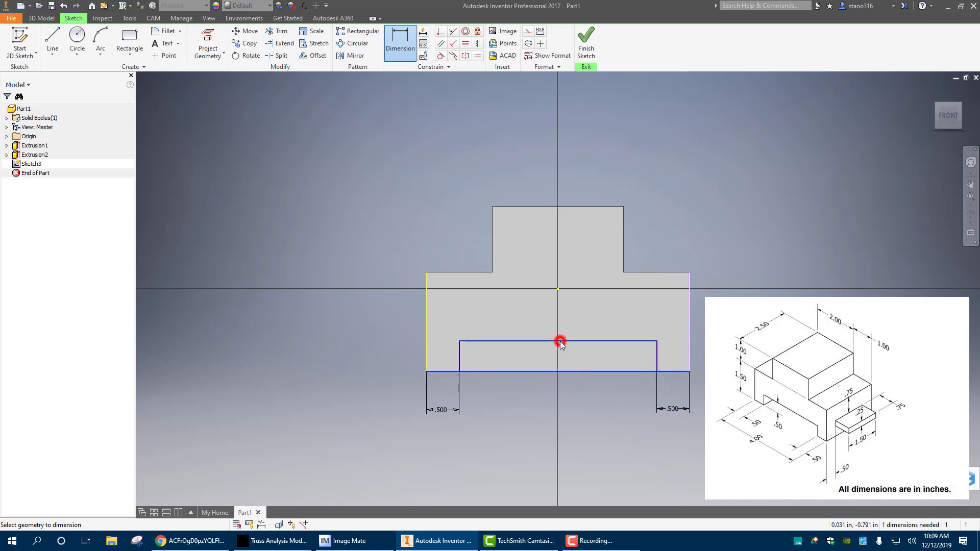
{"action": "left_click", "coordinate": [570, 356]}
{"action": "type", "text": "."}
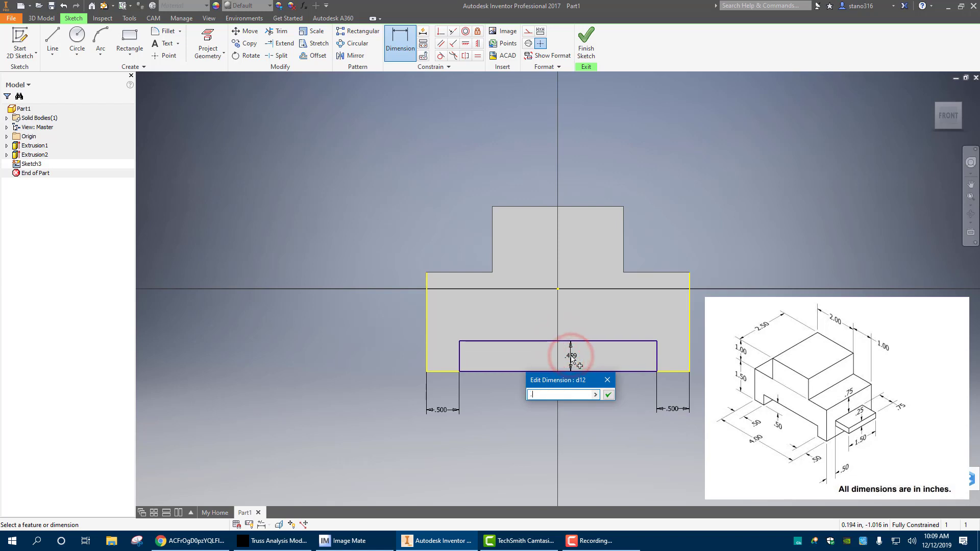
{"action": "type", "text": "5"}
{"action": "key", "text": "Return"}
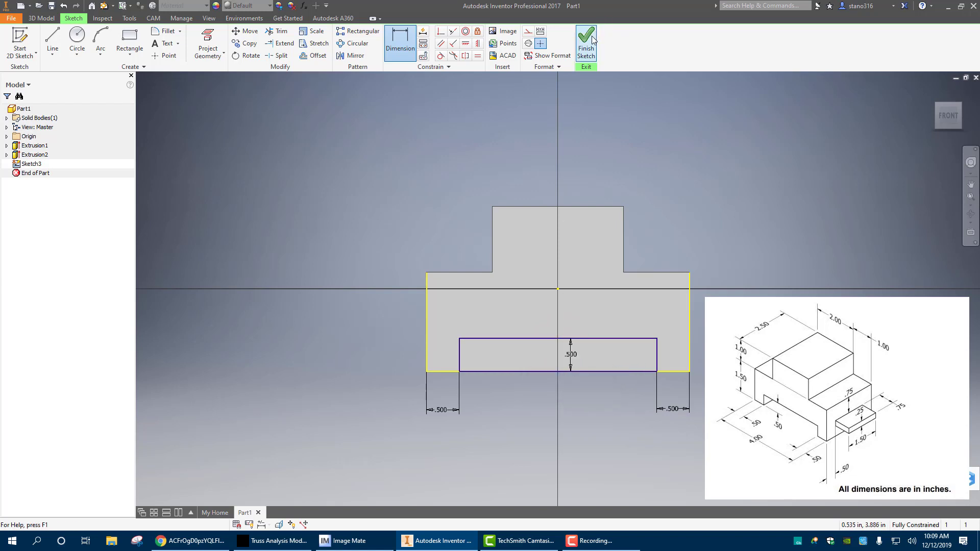
{"action": "left_click", "coordinate": [586, 40]}
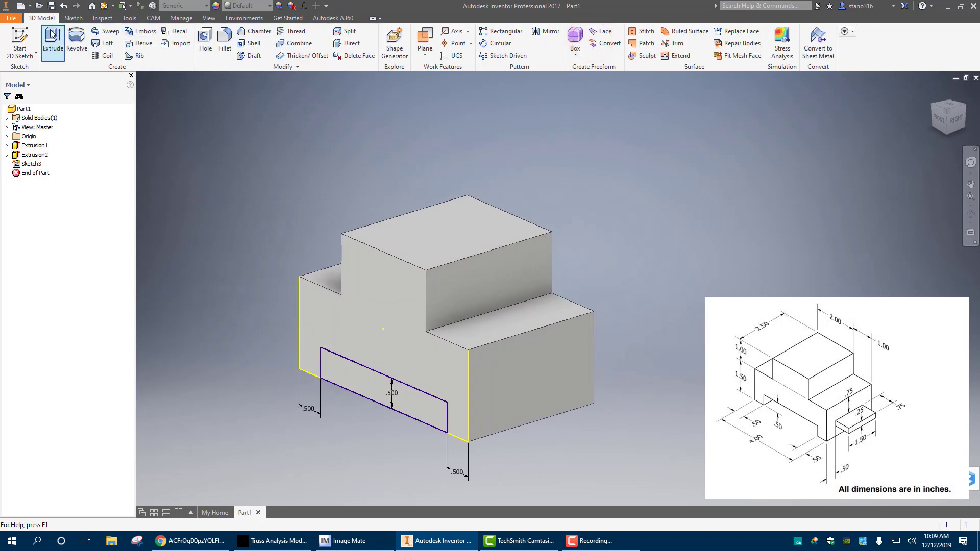
Extrude the bottom rectangle as a 2.5 in deep cut into the block to form the underside channel
{"action": "left_click", "coordinate": [53, 41]}
{"action": "left_click", "coordinate": [355, 382]}
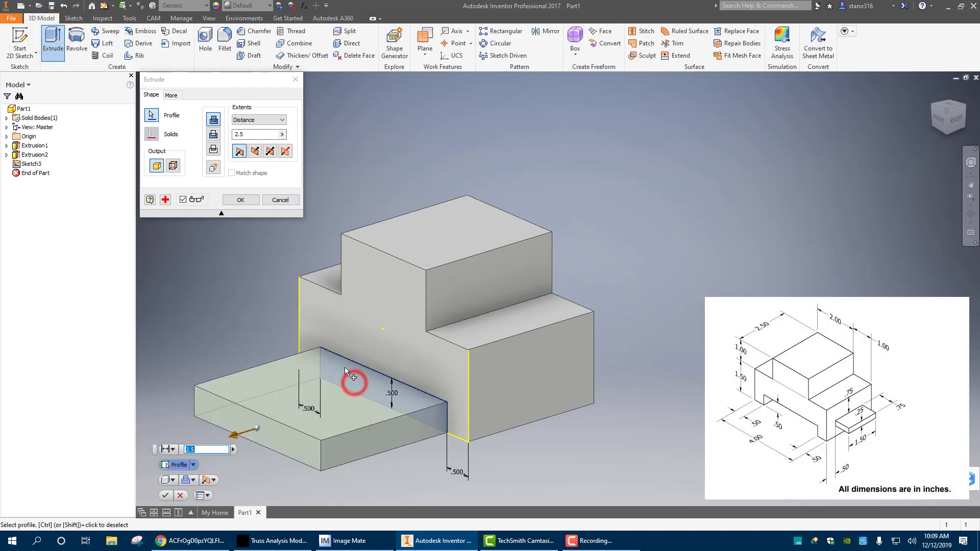
{"action": "left_click", "coordinate": [213, 133]}
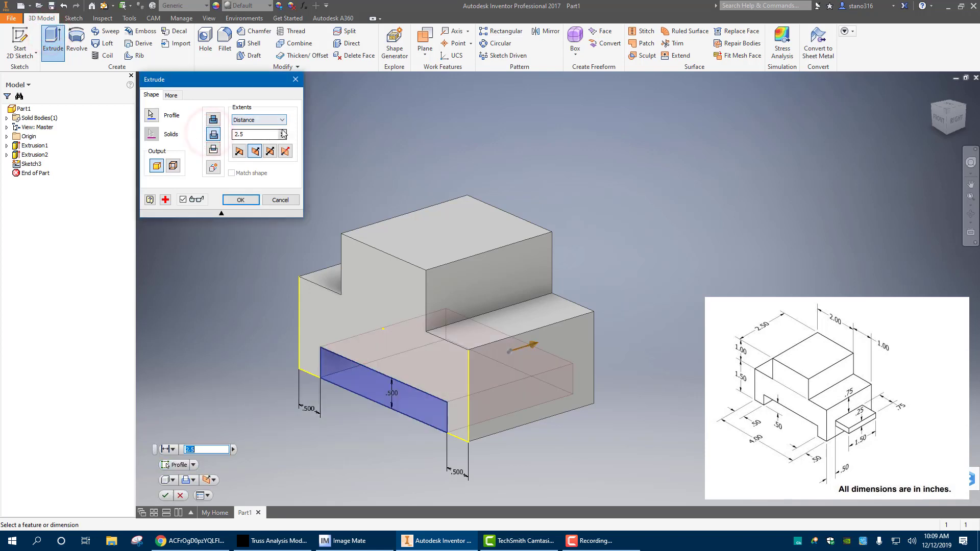
{"action": "left_click", "coordinate": [240, 200]}
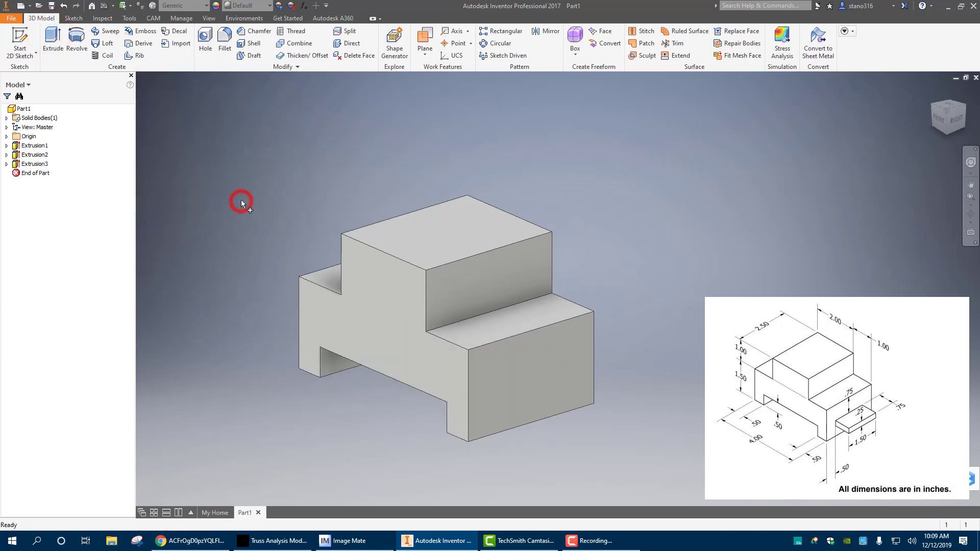
Start a sketch on the block's right side face and choose the two-point center rectangle
{"action": "left_click", "coordinate": [546, 397]}
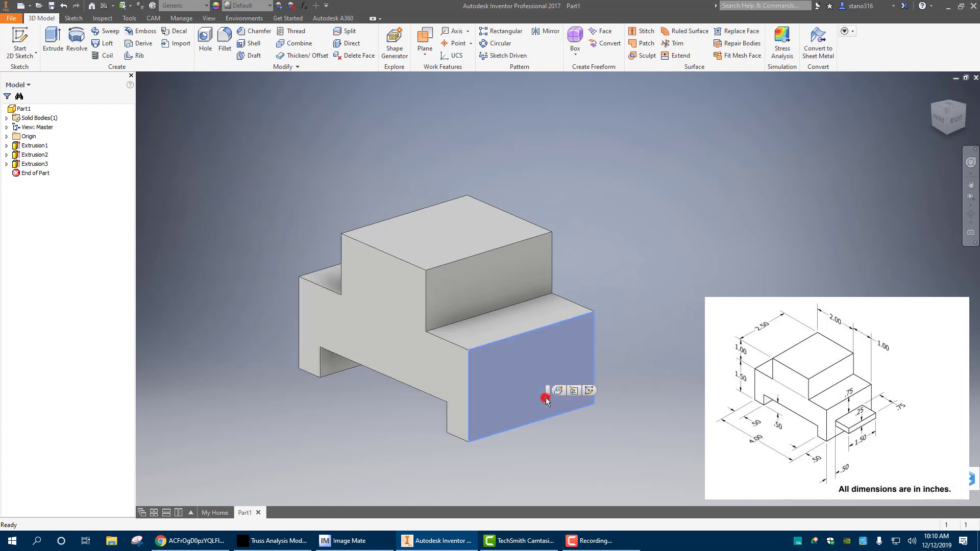
{"action": "left_click", "coordinate": [587, 392]}
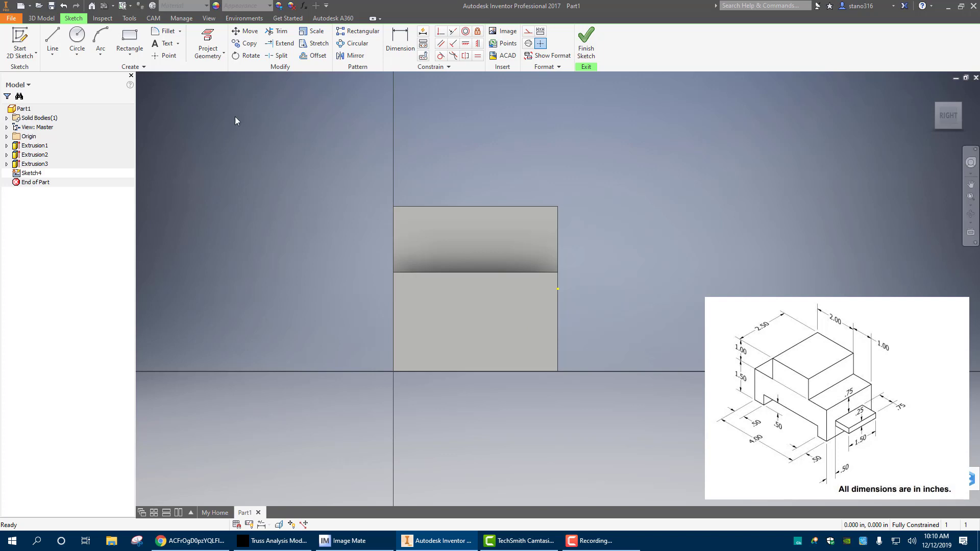
{"action": "left_click", "coordinate": [131, 54]}
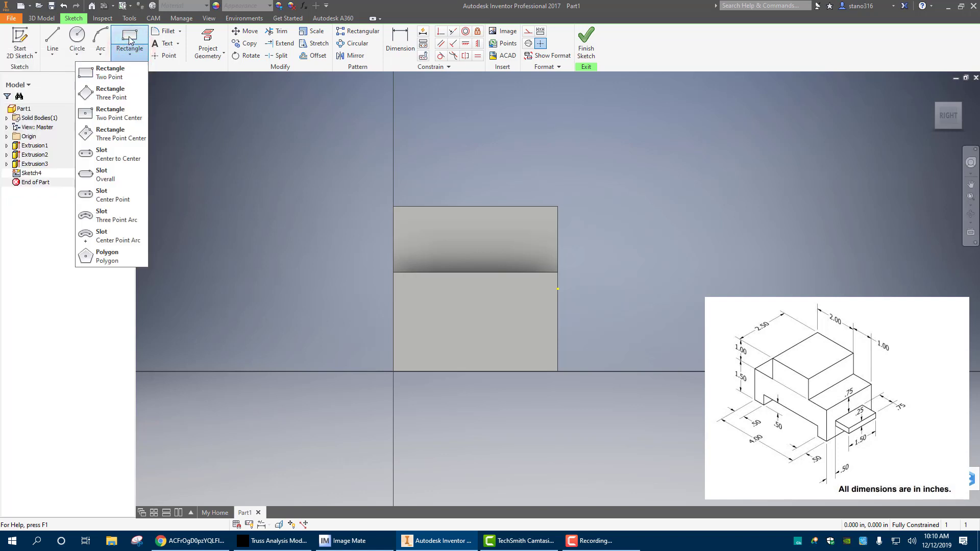
{"action": "left_click", "coordinate": [101, 111]}
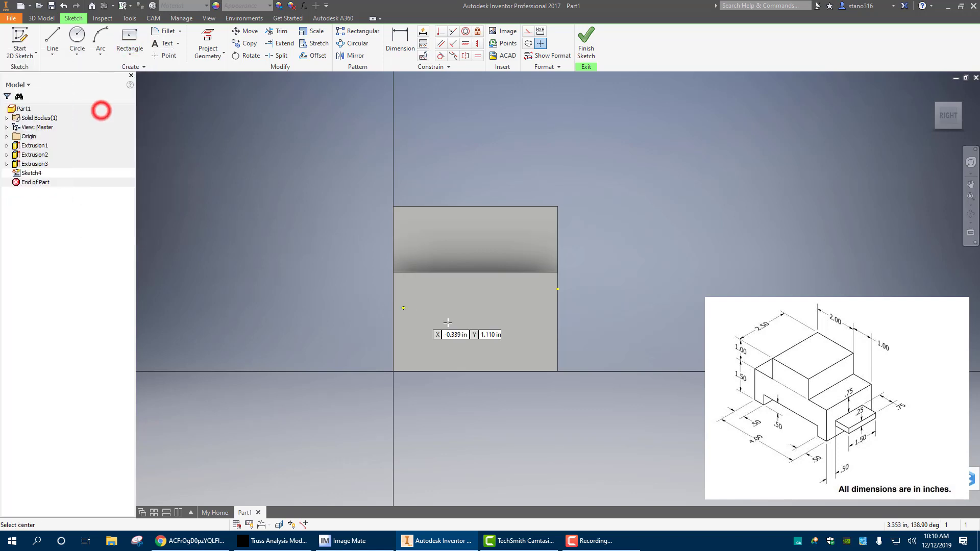
{"action": "left_click", "coordinate": [475, 338]}
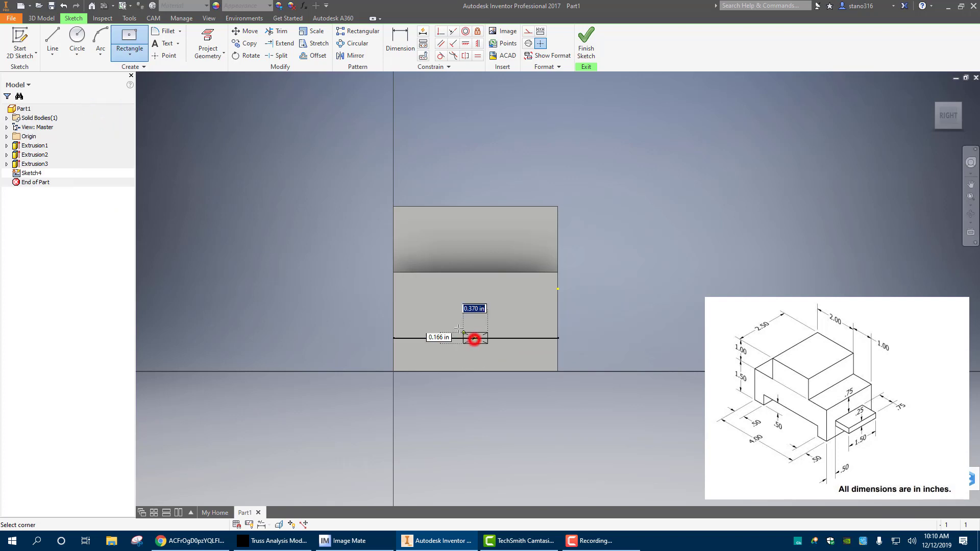
{"action": "right_click", "coordinate": [435, 317]}
{"action": "left_click", "coordinate": [410, 317]}
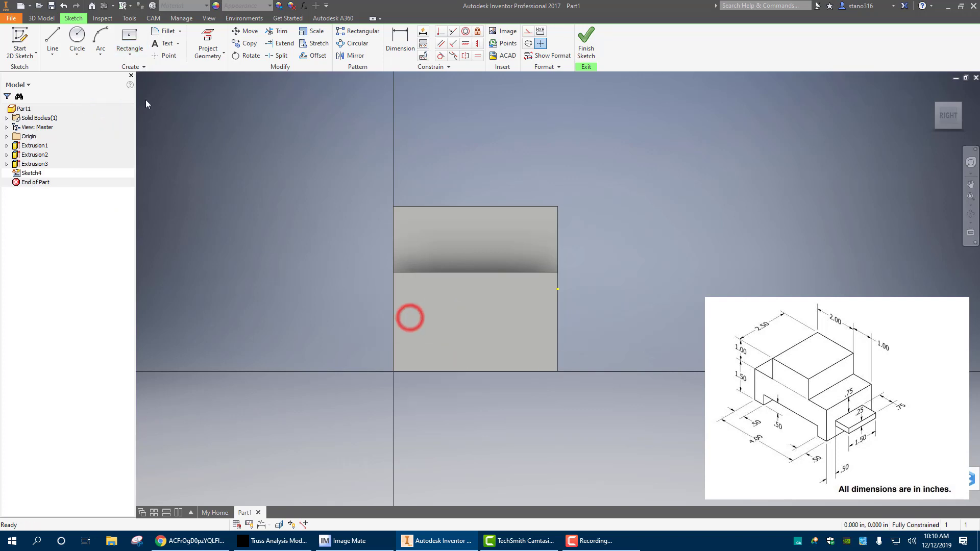
Draw a center rectangle 1.5 in wide and 0.25 in high, centered horizontally in the lower part of the right side face
{"action": "left_click", "coordinate": [129, 37]}
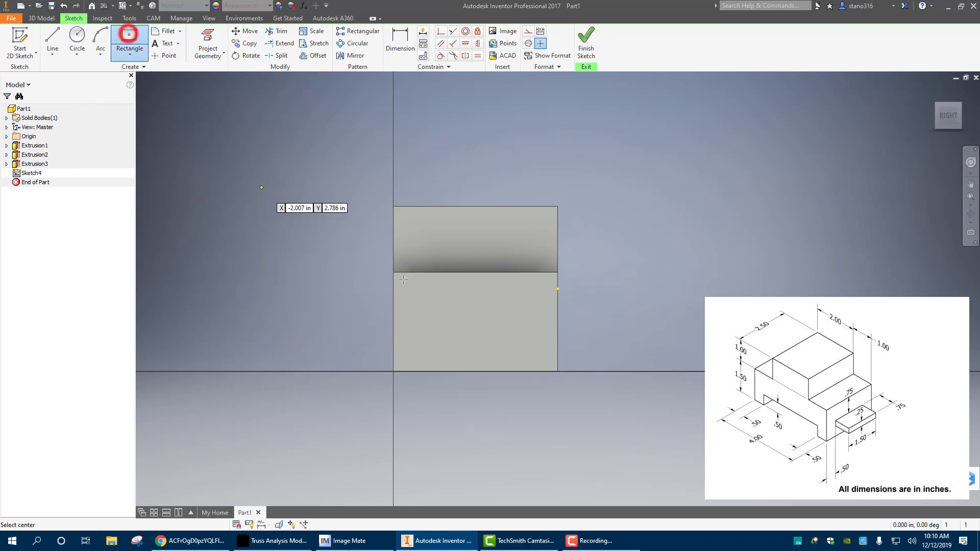
{"action": "left_click", "coordinate": [475, 329]}
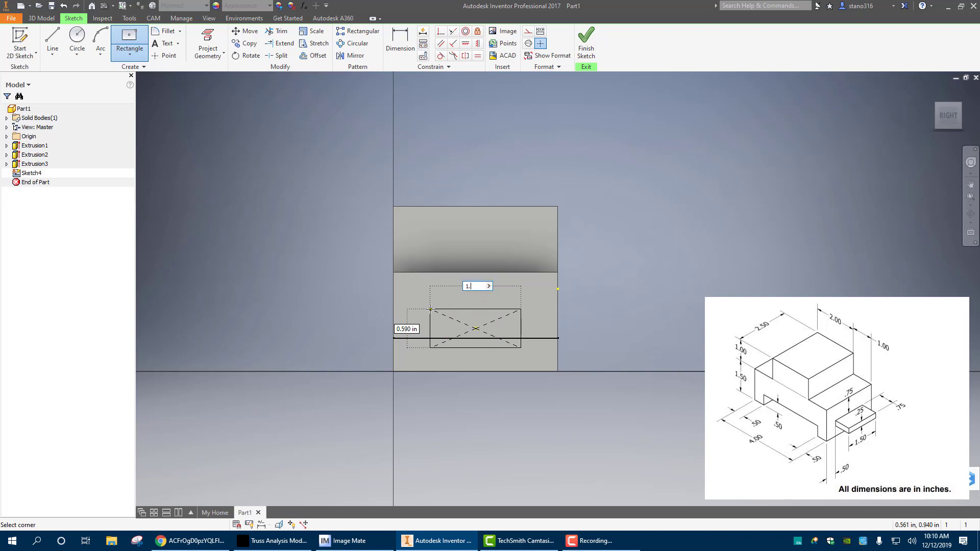
{"action": "key", "text": "Tab"}
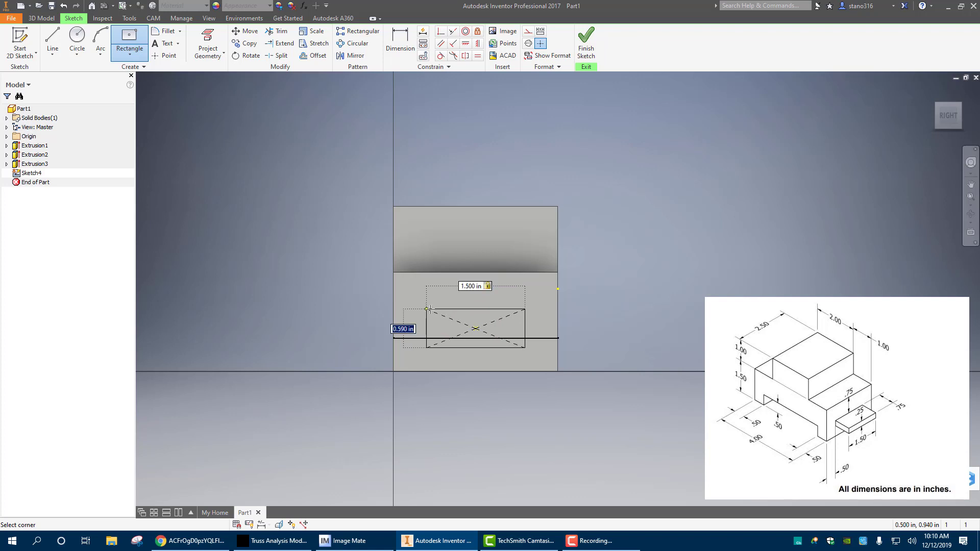
{"action": "type", "text": ".25"}
{"action": "key", "text": "Return"}
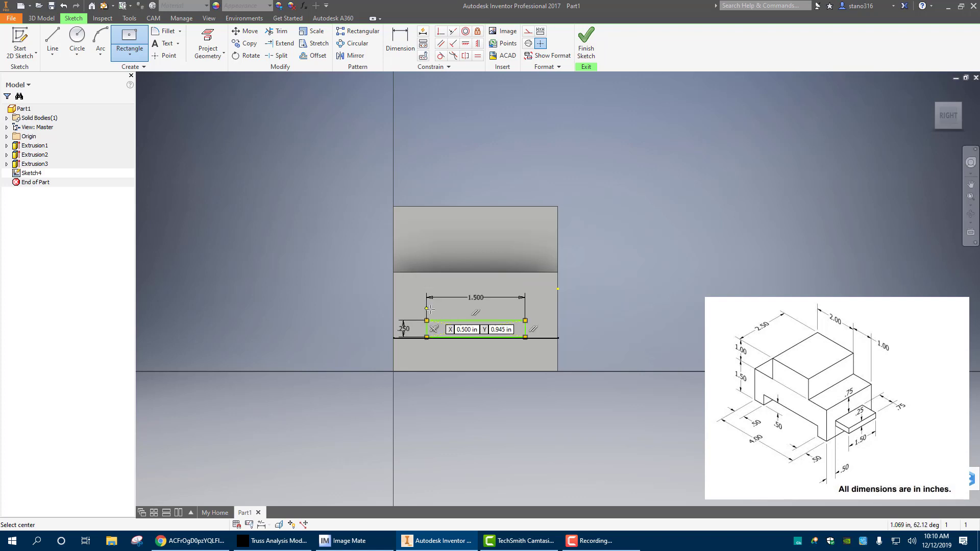
{"action": "scroll", "coordinate": [502, 374], "scroll_direction": "up", "scroll_amount": 3}
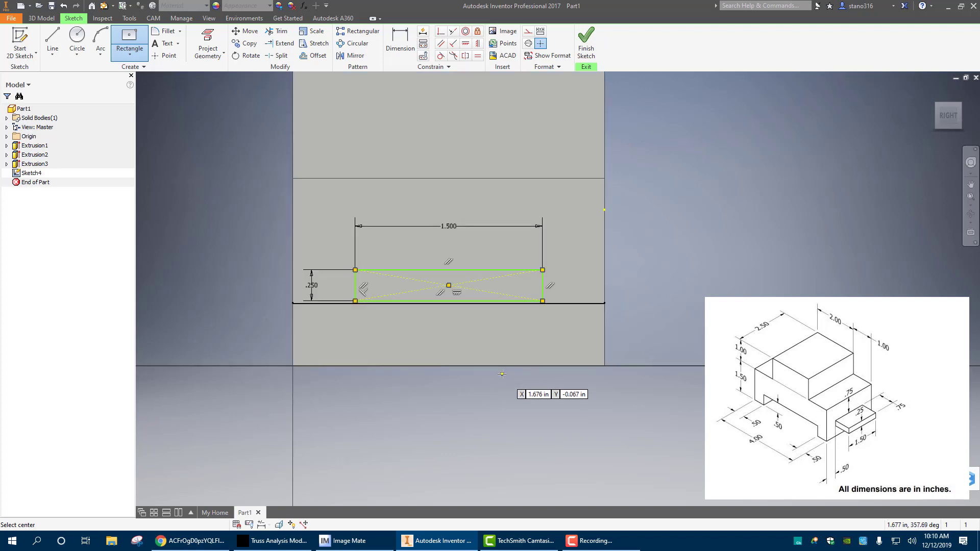
{"action": "right_click", "coordinate": [255, 172]}
{"action": "left_click", "coordinate": [296, 172]}
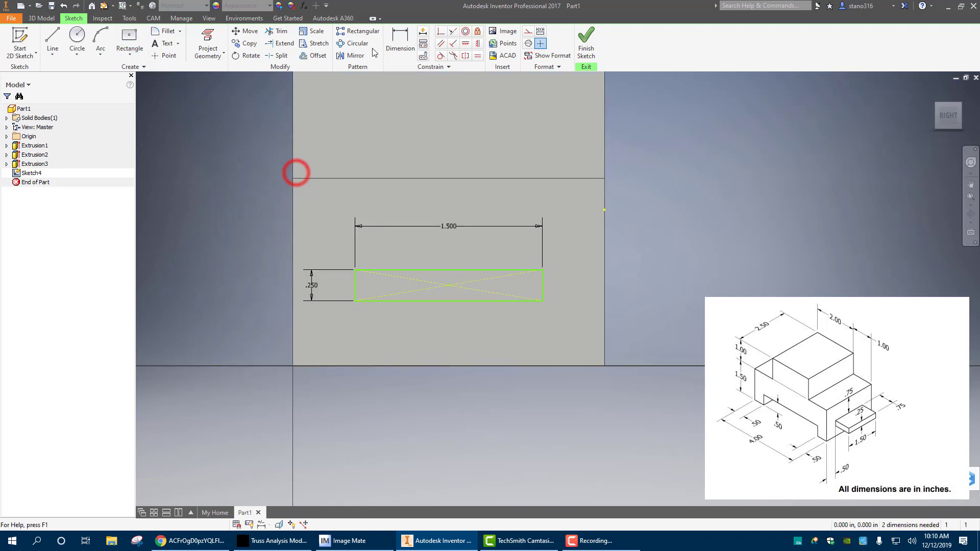
Dimension the small rectangle's left side 0.5 in from the side face's front vertical edge
{"action": "left_click", "coordinate": [397, 37]}
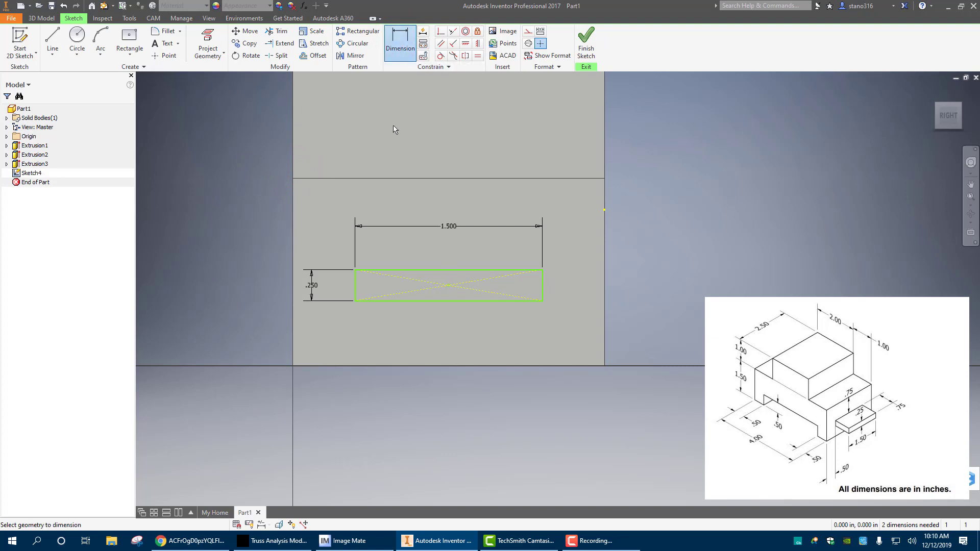
{"action": "left_click", "coordinate": [294, 290]}
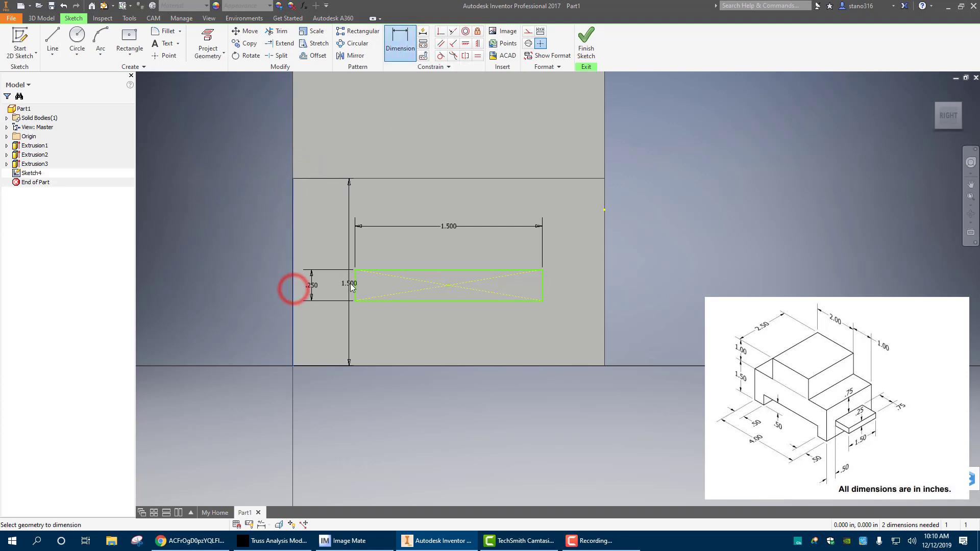
{"action": "left_click", "coordinate": [355, 283]}
{"action": "left_click", "coordinate": [319, 240]}
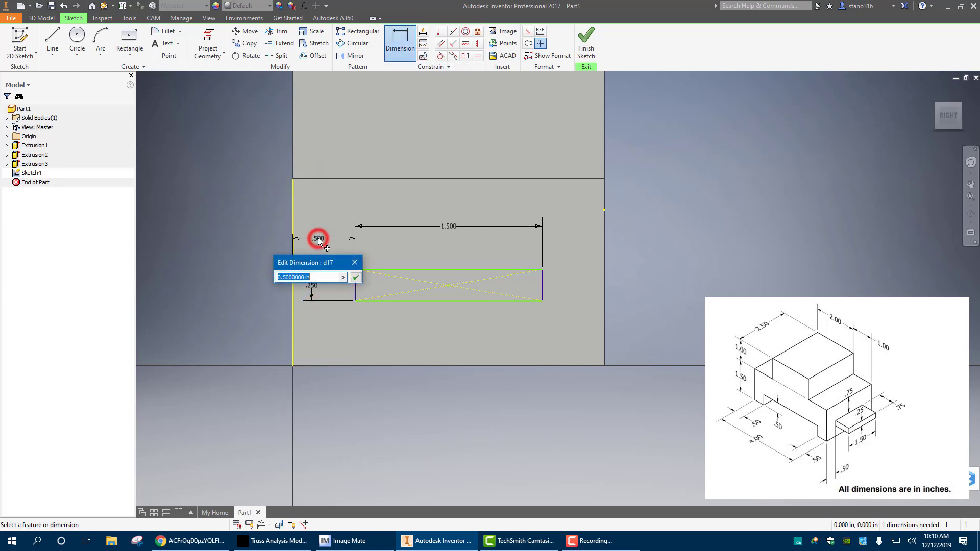
{"action": "key", "text": "Return"}
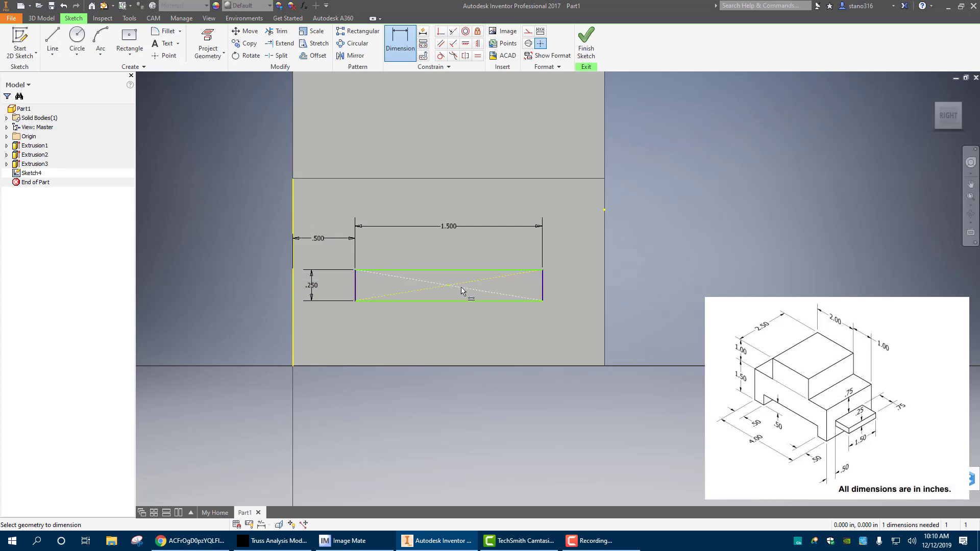
{"action": "left_click", "coordinate": [430, 179]}
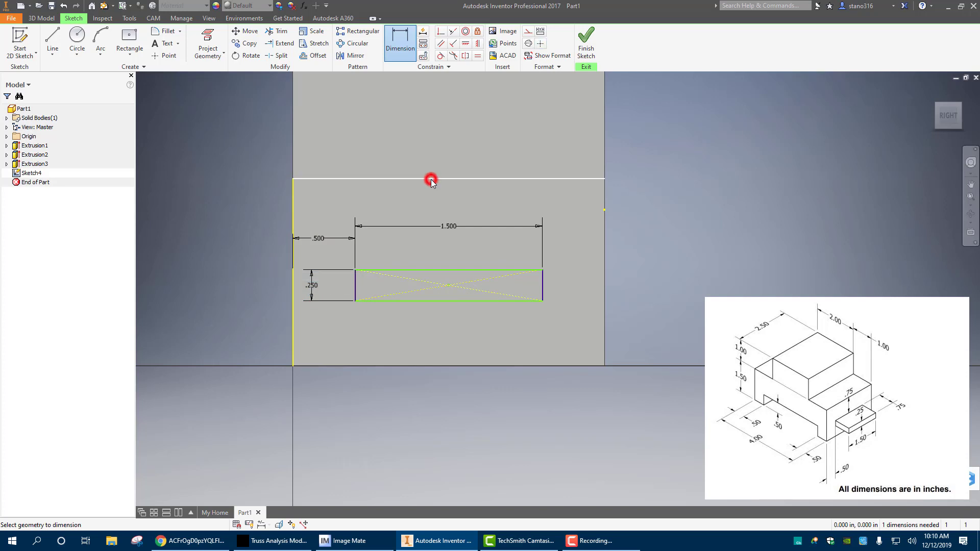
{"action": "left_click", "coordinate": [447, 270]}
{"action": "right_click", "coordinate": [444, 207]}
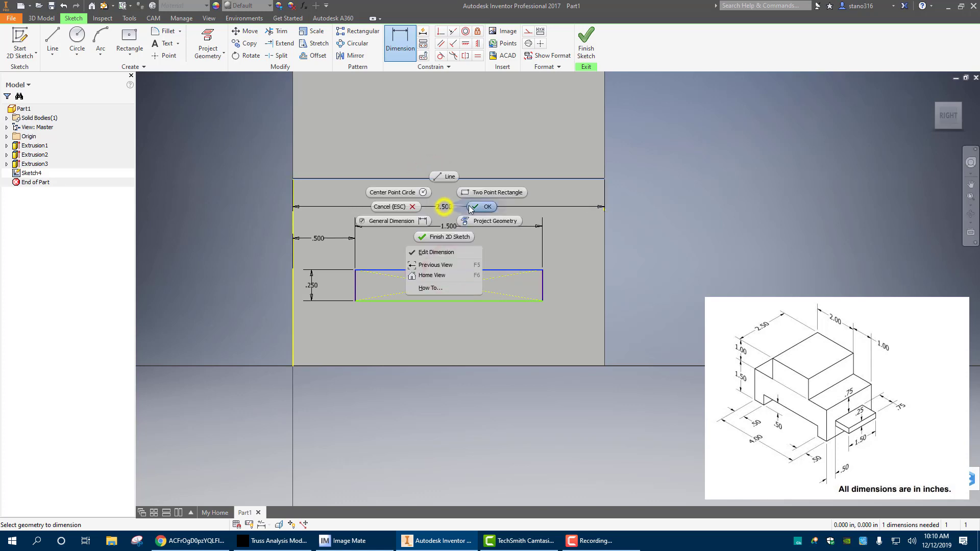
{"action": "left_click", "coordinate": [424, 206]}
{"action": "left_click", "coordinate": [409, 209]}
{"action": "key", "text": "Escape"}
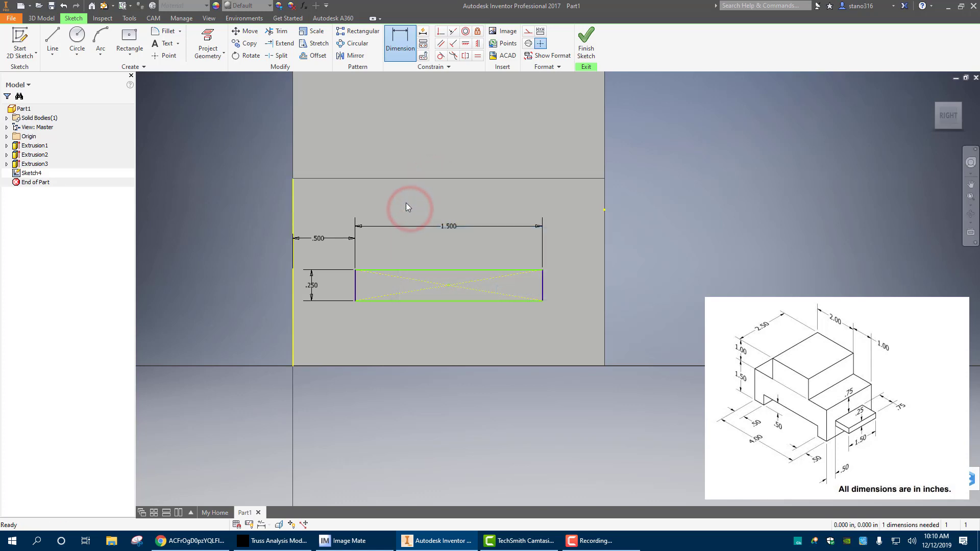
Project the side face's upper edge into the sketch and dimension the small rectangle's top side 0.75 in below it
{"action": "left_click", "coordinate": [200, 37]}
{"action": "left_click", "coordinate": [368, 178]}
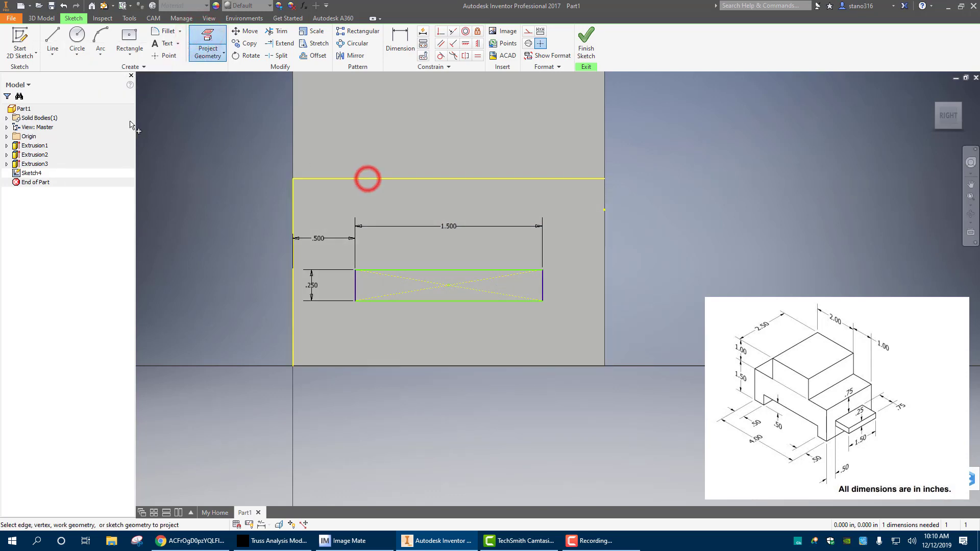
{"action": "left_click", "coordinate": [400, 37]}
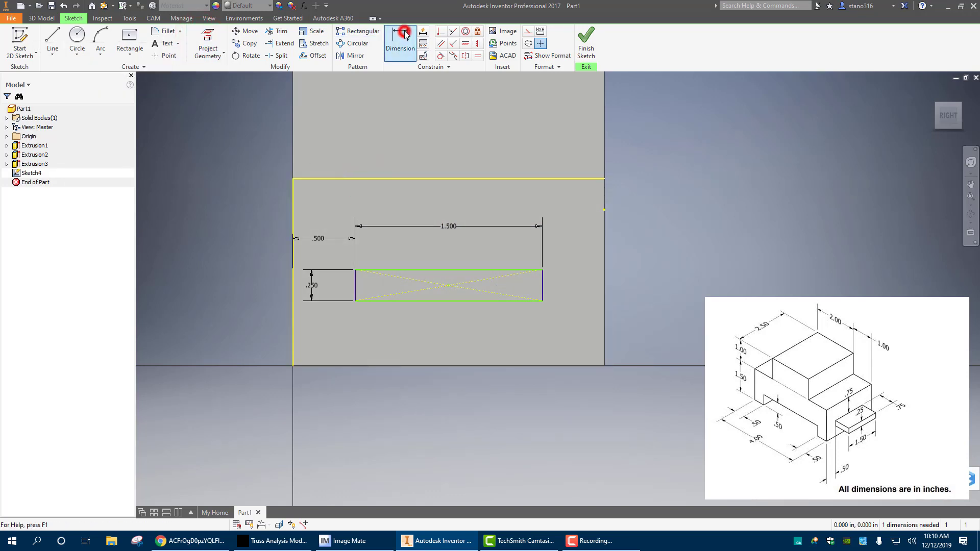
{"action": "left_click", "coordinate": [433, 178]}
{"action": "left_click", "coordinate": [447, 269]}
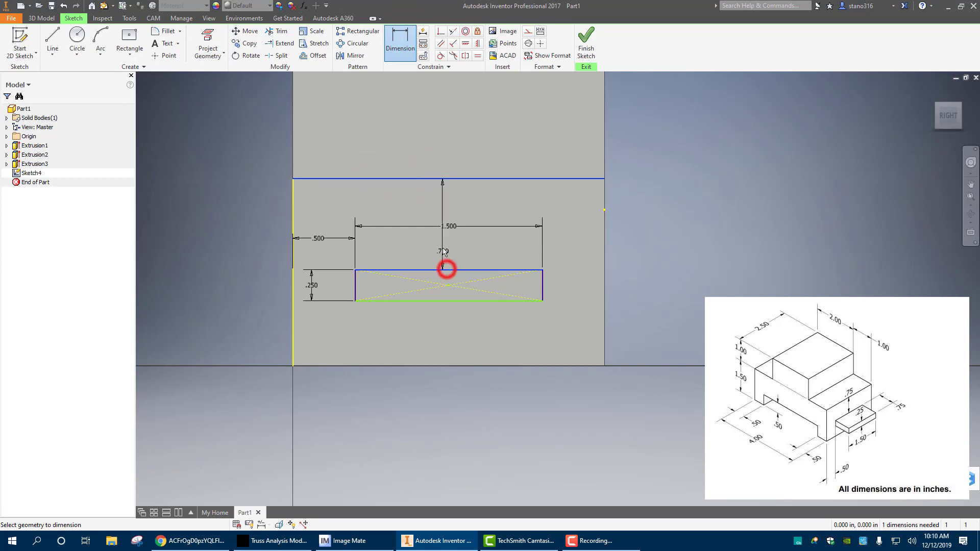
{"action": "left_click", "coordinate": [420, 210]}
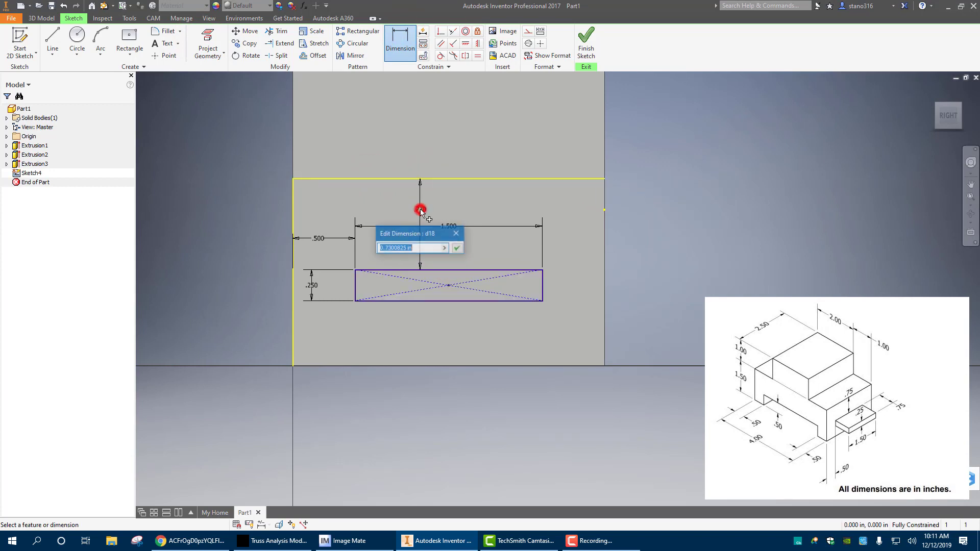
{"action": "type", "text": ".75"}
{"action": "key", "text": "Return"}
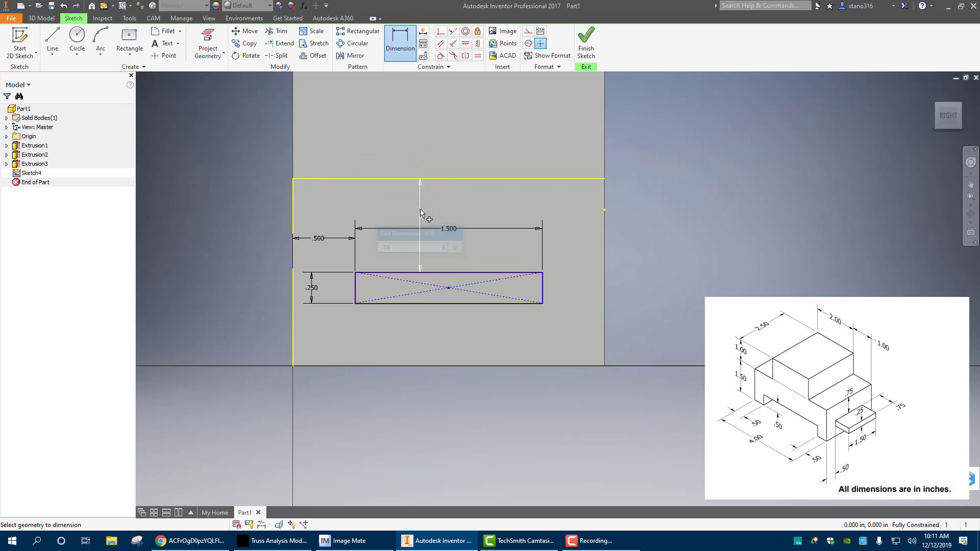
Finish the sketch and extrude the small rectangle 0.75 in outward from the side face to form the tab
{"action": "left_click", "coordinate": [597, 44]}
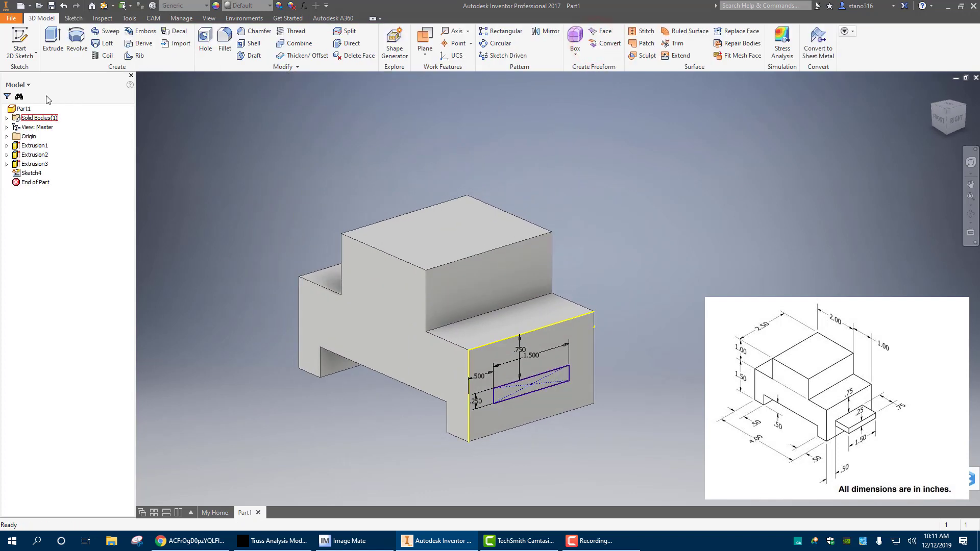
{"action": "left_click", "coordinate": [53, 42]}
{"action": "left_click", "coordinate": [524, 386]}
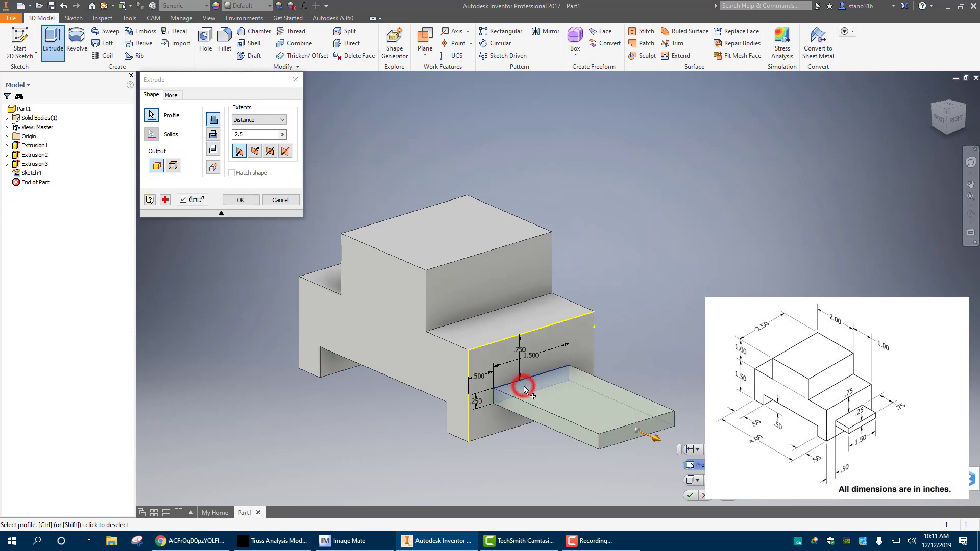
{"action": "type", "text": ".75"}
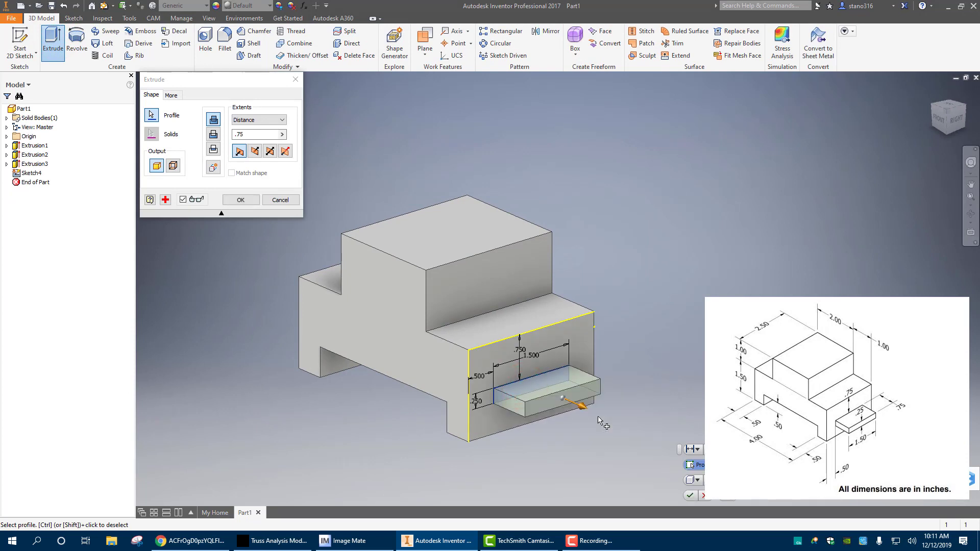
{"action": "key", "text": "Return"}
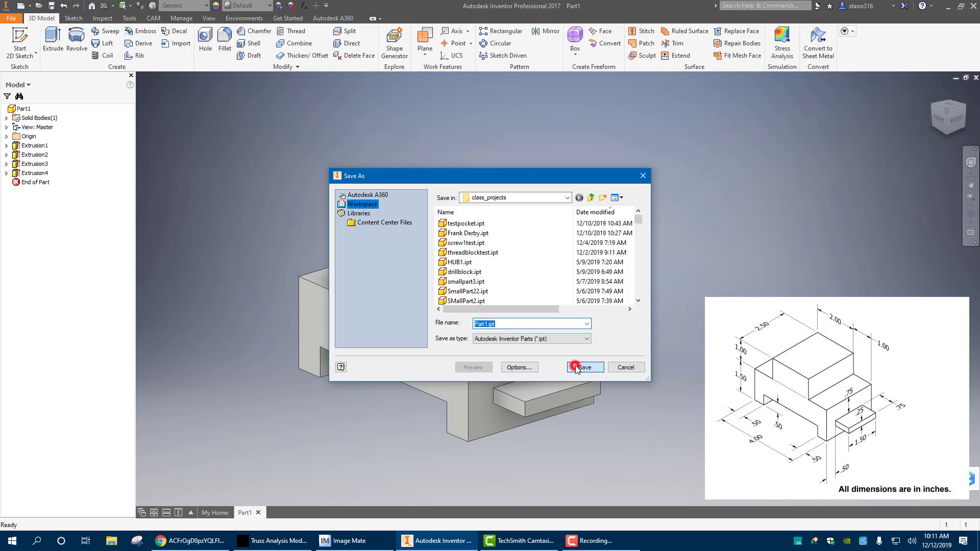
Save the part as Part1ied in the class_projects folder
{"action": "left_click", "coordinate": [576, 367]}
{"action": "left_click", "coordinate": [553, 267]}
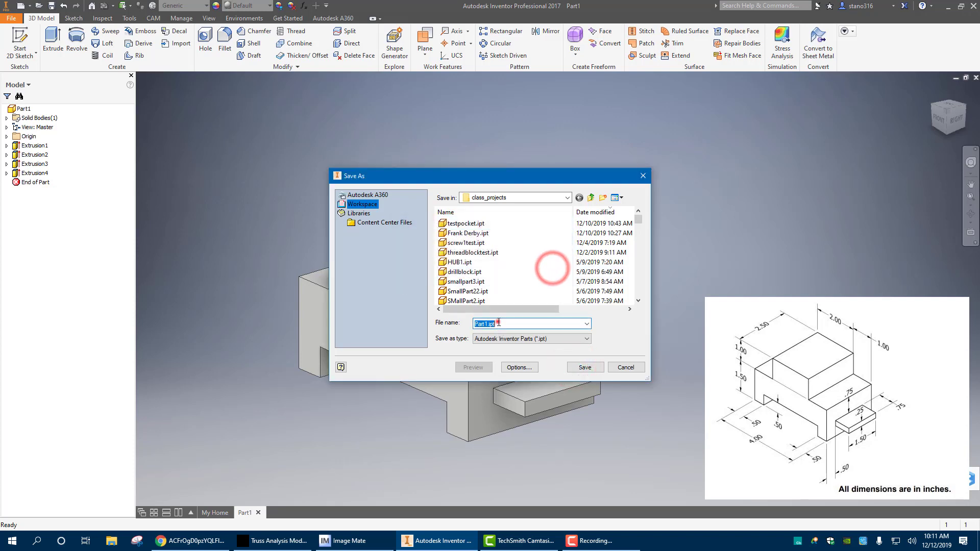
{"action": "type", "text": "Part"}
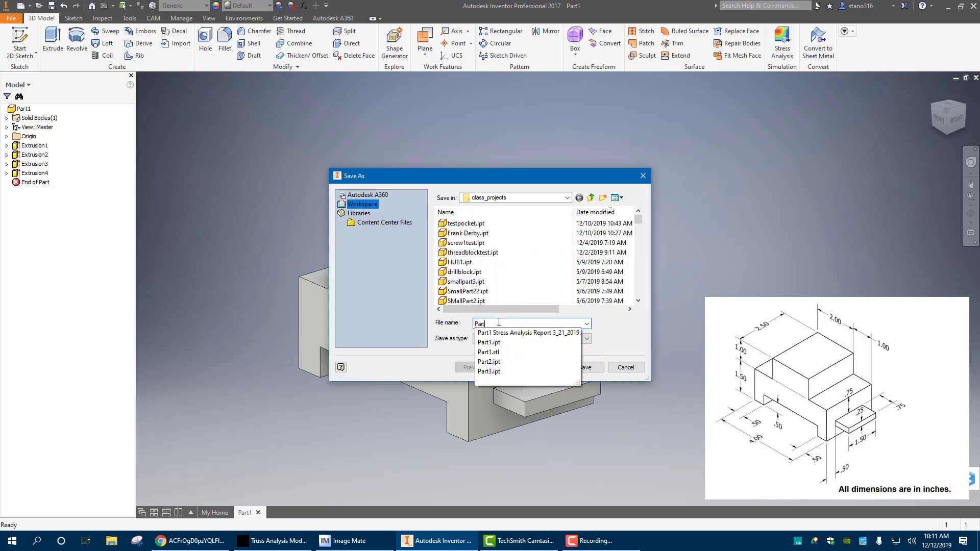
{"action": "type", "text": "1"}
{"action": "type", "text": "23"}
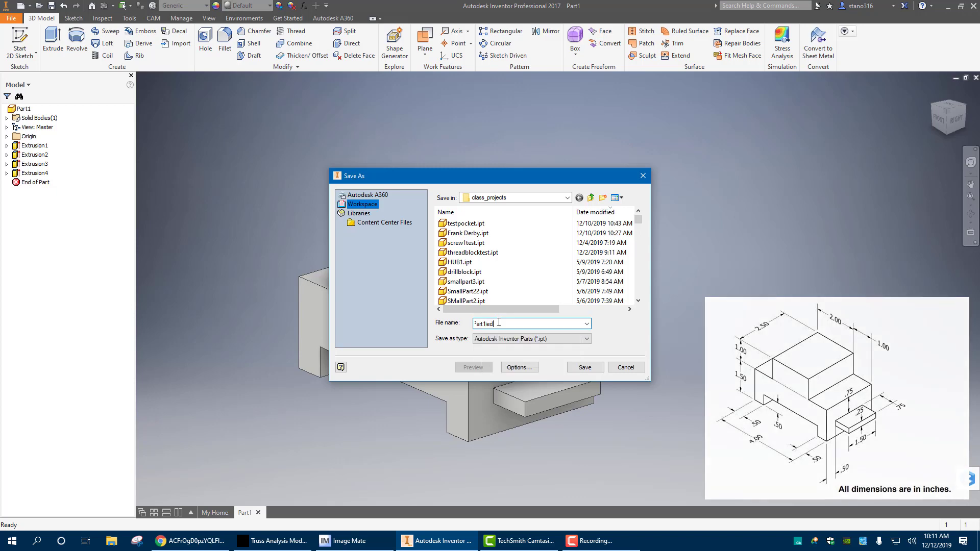
{"action": "key", "text": "Return"}
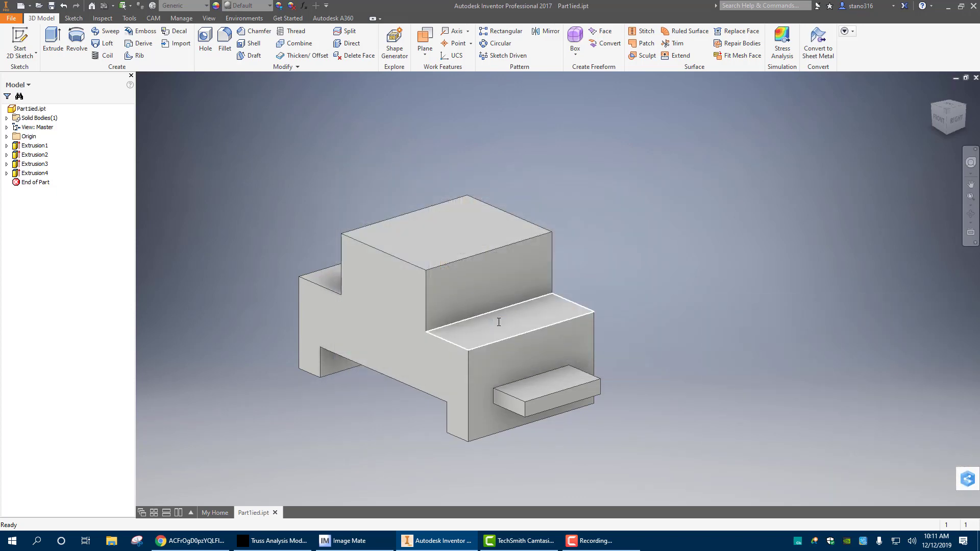
Create a new part from the Standard.ipt template and start a 2D sketch on the front plane
{"action": "mouse_move", "coordinate": [498, 322]}
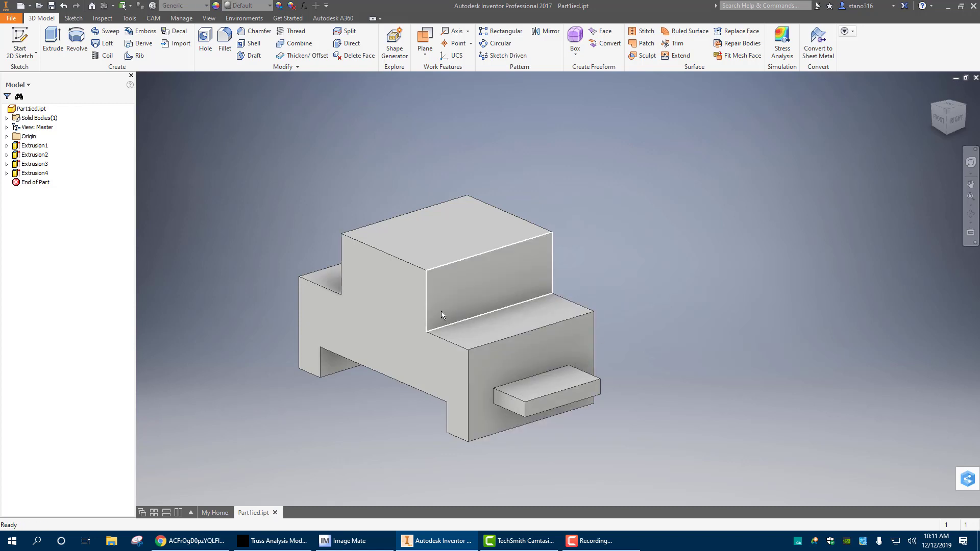
{"action": "left_click", "coordinate": [20, 6]}
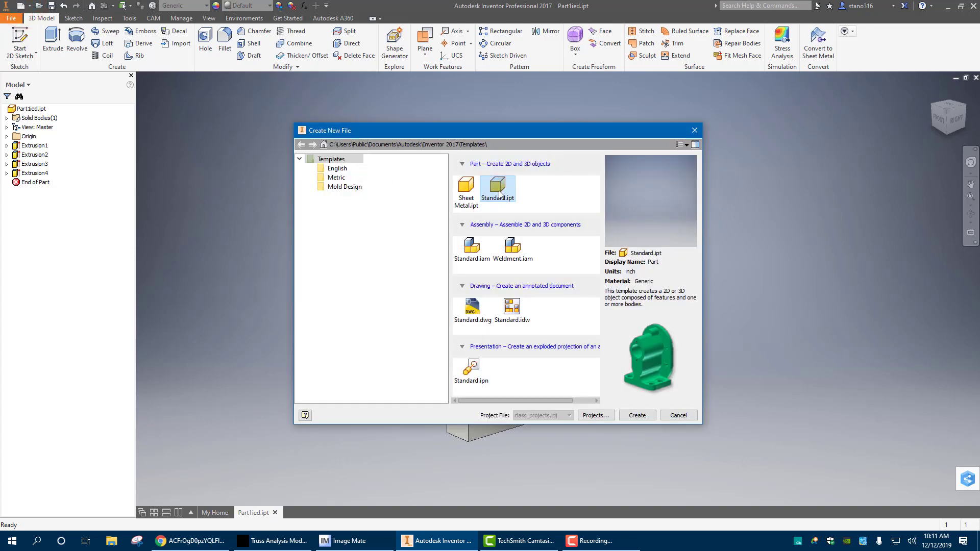
{"action": "left_click", "coordinate": [499, 189]}
{"action": "left_click", "coordinate": [631, 415]}
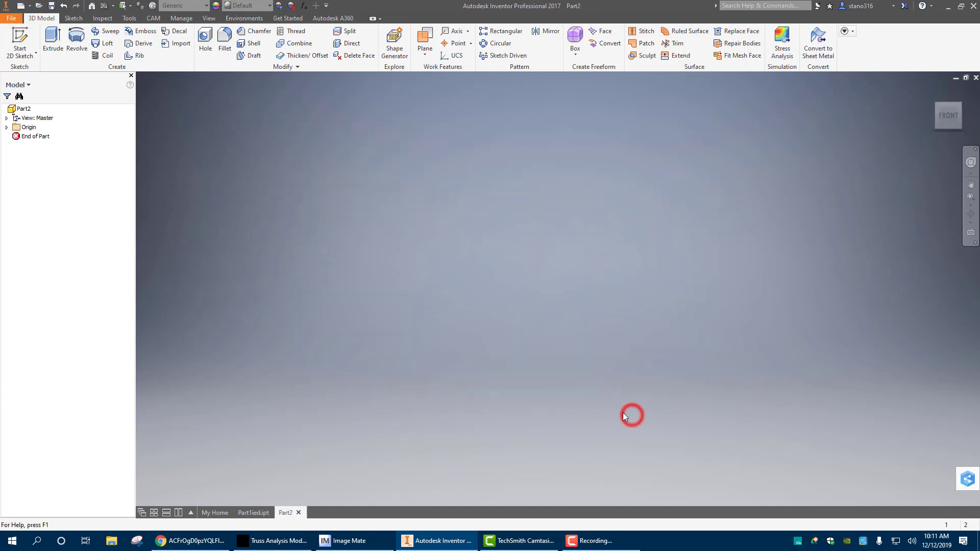
{"action": "left_click", "coordinate": [19, 39]}
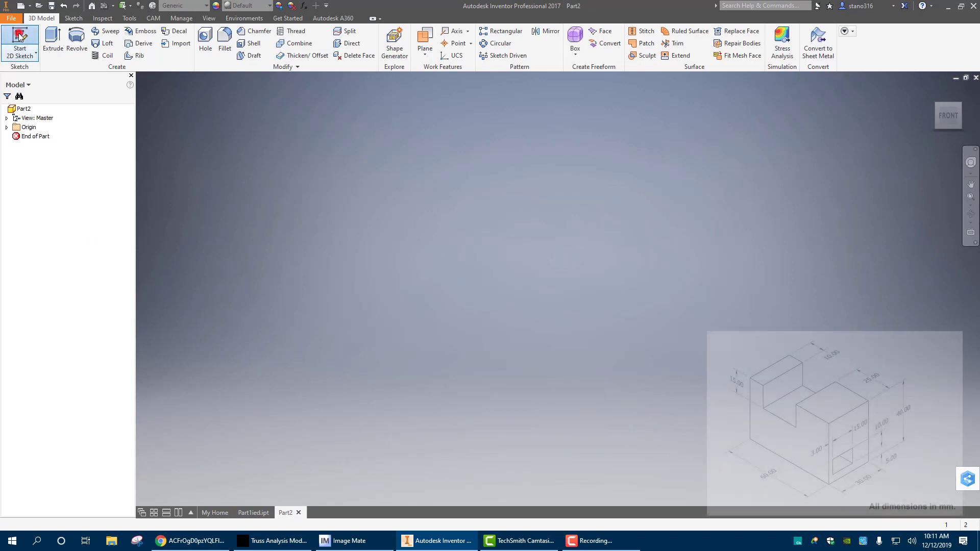
{"action": "left_click", "coordinate": [512, 164]}
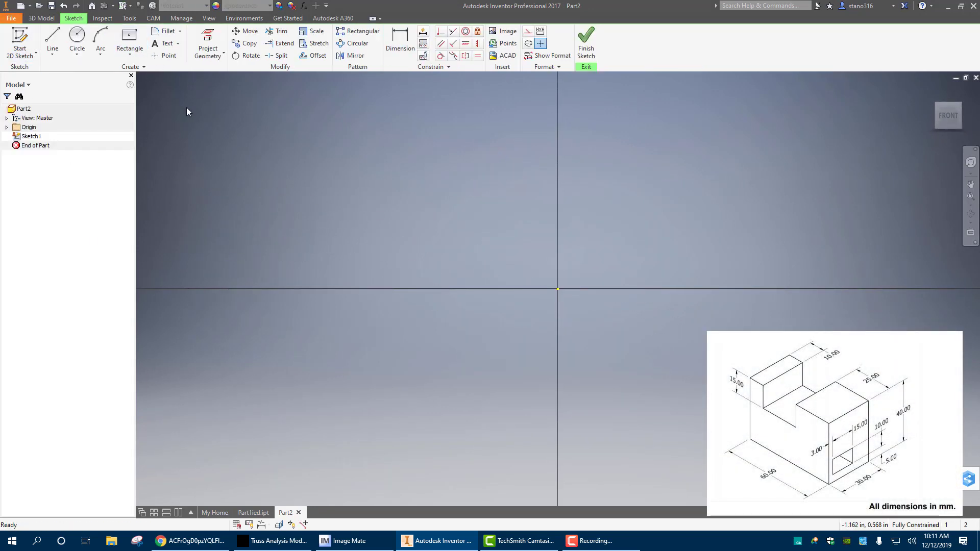
Draw a center rectangle 60 mm wide and 40 mm high, centered on the sketch origin
{"action": "left_click", "coordinate": [128, 36]}
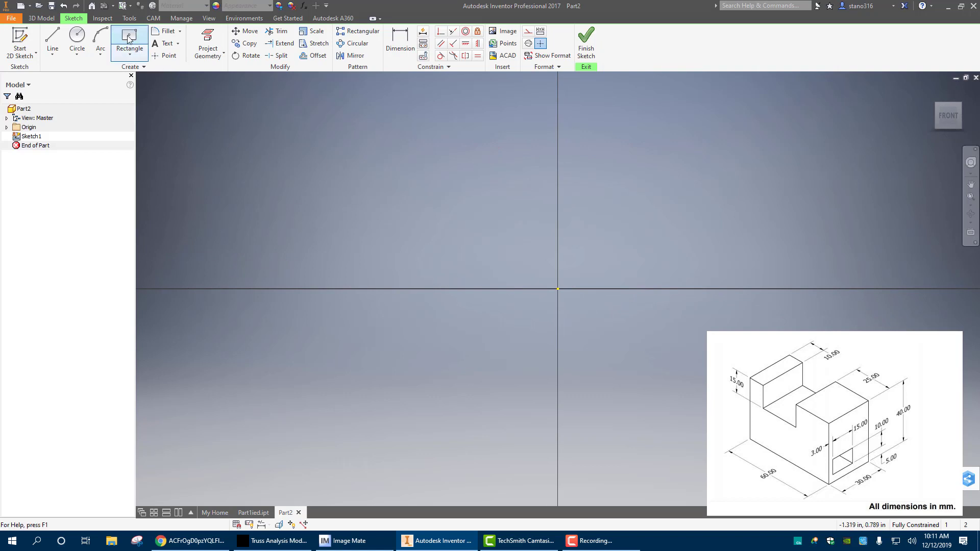
{"action": "left_click", "coordinate": [557, 289]}
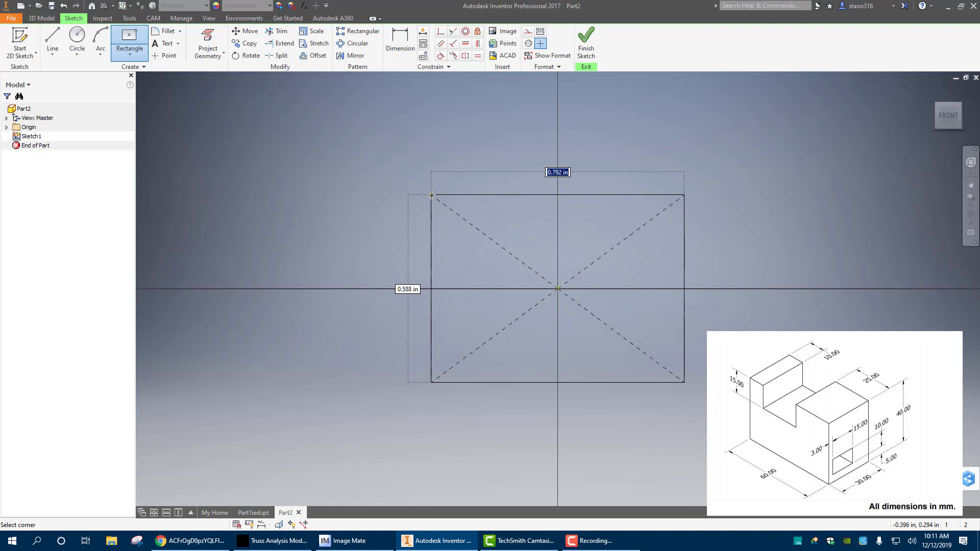
{"action": "type", "text": "60"}
{"action": "type", "text": "mm"}
{"action": "key", "text": "Tab"}
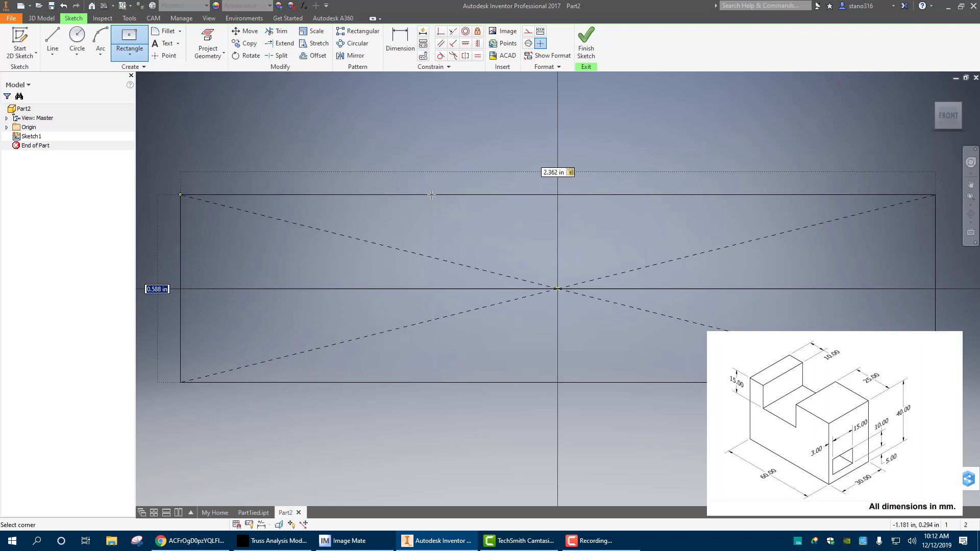
{"action": "type", "text": "40mm"}
{"action": "key", "text": "Return"}
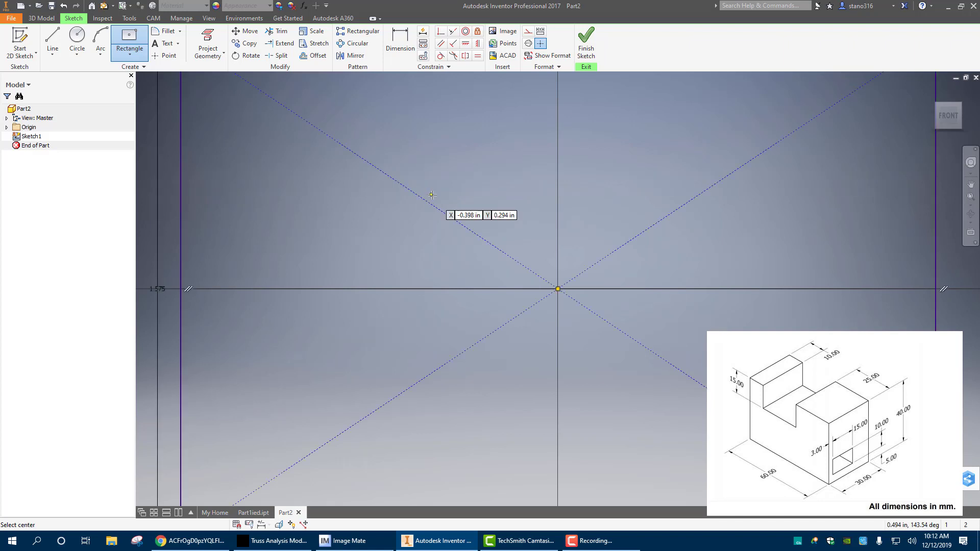
{"action": "scroll", "coordinate": [505, 281], "scroll_direction": "up", "scroll_amount": 8}
Finish the sketch and extrude the 60 by 40 mm rectangle 30 mm into a solid block
{"action": "left_click", "coordinate": [586, 41]}
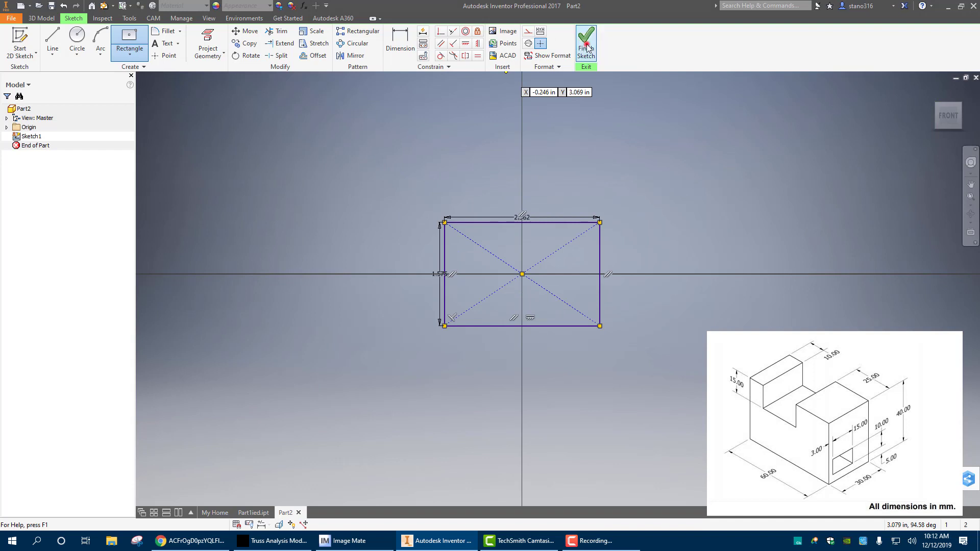
{"action": "left_click", "coordinate": [52, 41]}
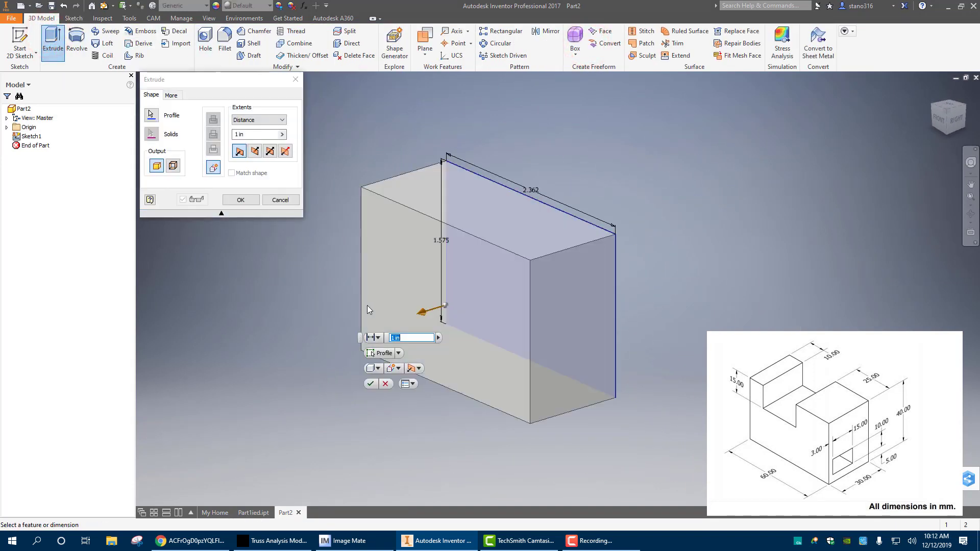
{"action": "type", "text": "30mm"}
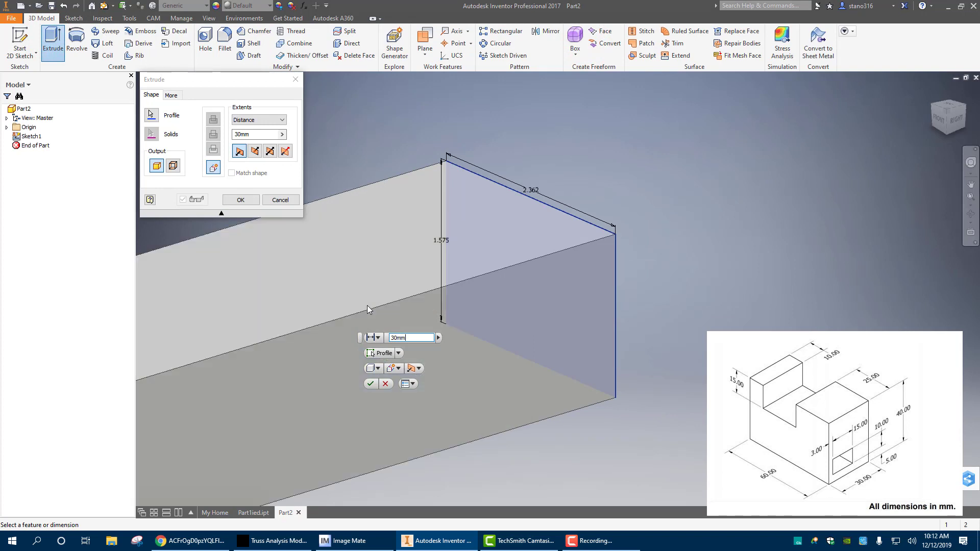
{"action": "key", "text": "Return"}
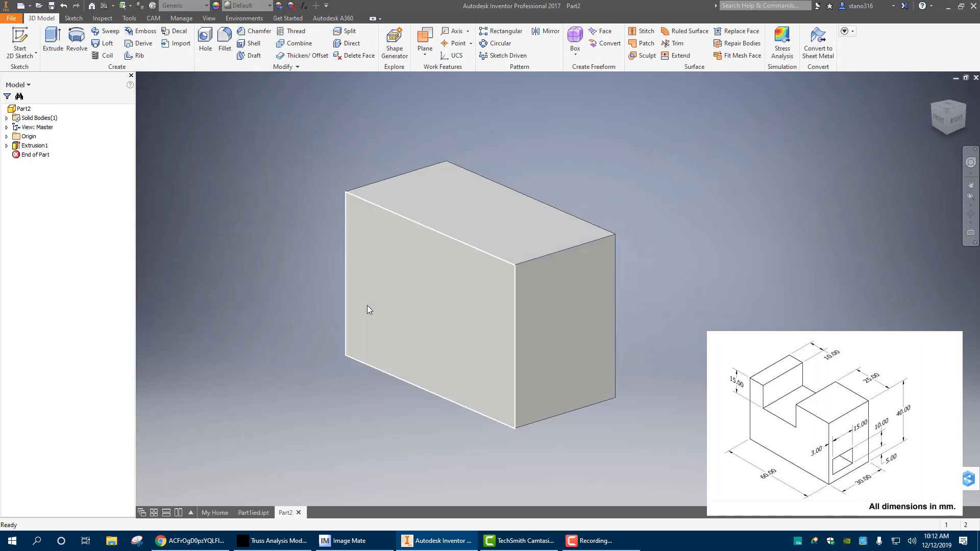
Start a sketch on the block's front face and draw a two-point rectangle about 0.54 in wide, extending 15 mm down from the upper edge
{"action": "left_click", "coordinate": [443, 295]}
{"action": "left_click", "coordinate": [492, 286]}
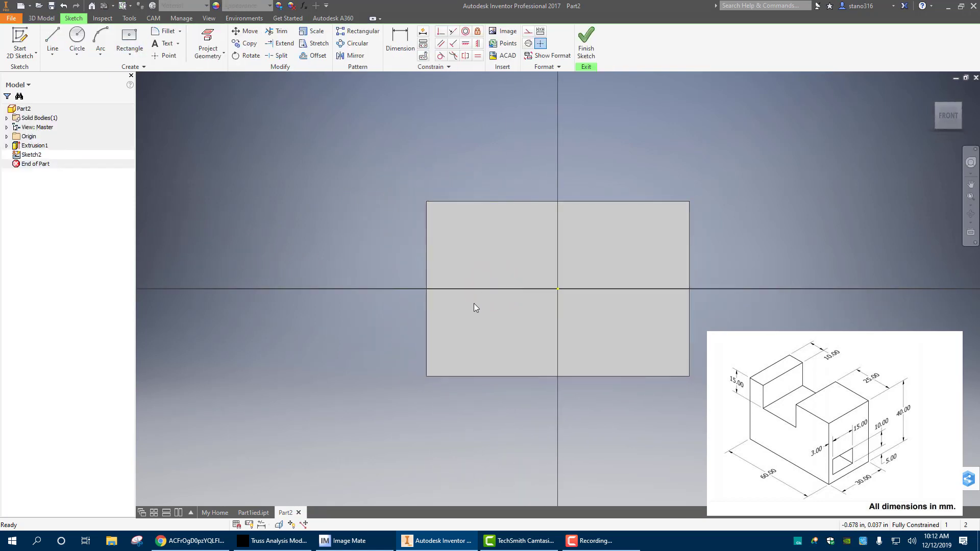
{"action": "left_click", "coordinate": [128, 51]}
{"action": "left_click", "coordinate": [109, 75]}
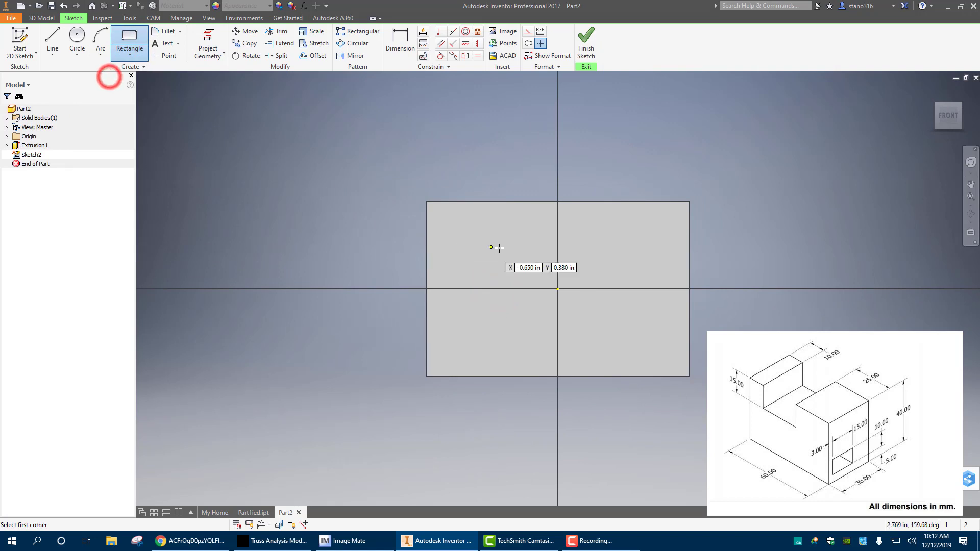
{"action": "left_click", "coordinate": [457, 201]}
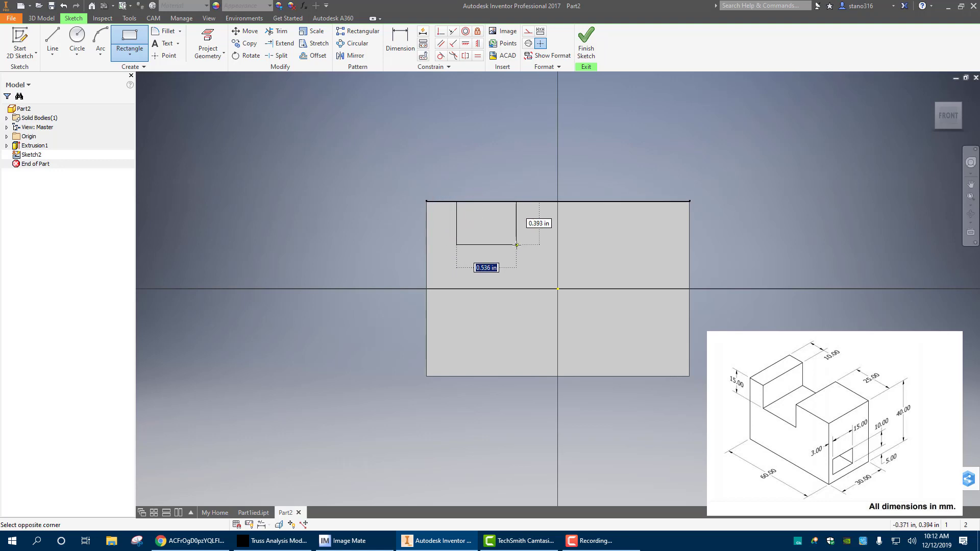
{"action": "key", "text": "Tab"}
{"action": "type", "text": "15"}
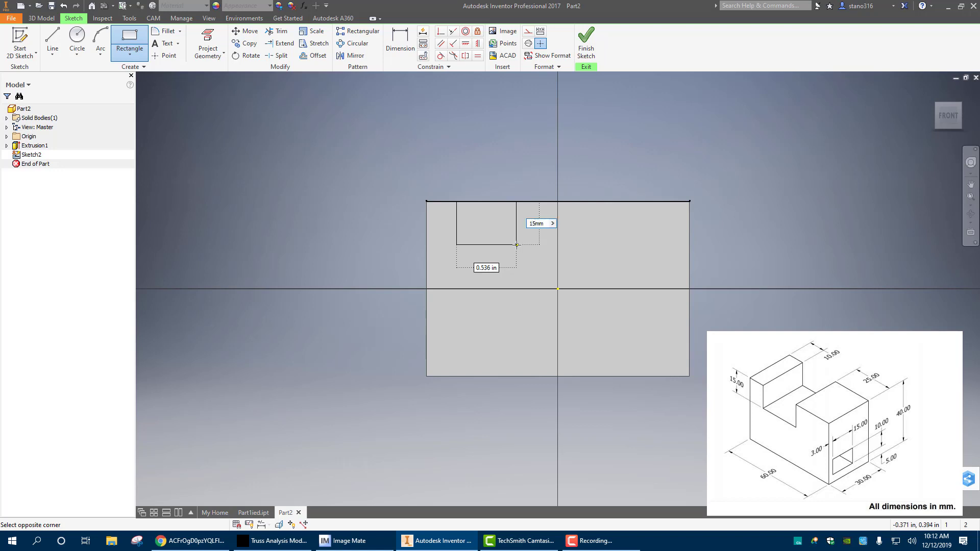
{"action": "key", "text": "Return"}
{"action": "right_click", "coordinate": [350, 161]}
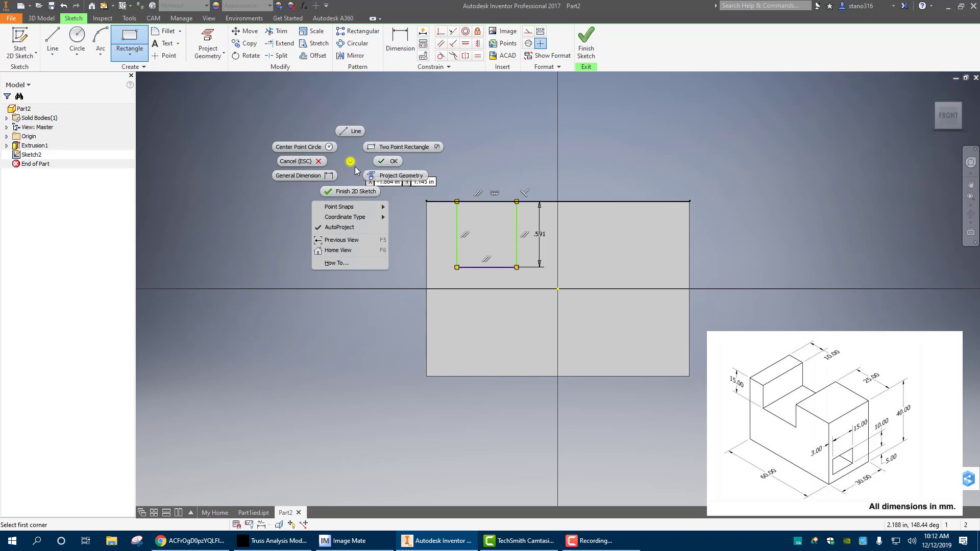
{"action": "left_click", "coordinate": [388, 161]}
Dimension the gap between the block's left edge and the notch rectangle's left side as 10 mm
{"action": "left_click", "coordinate": [395, 40]}
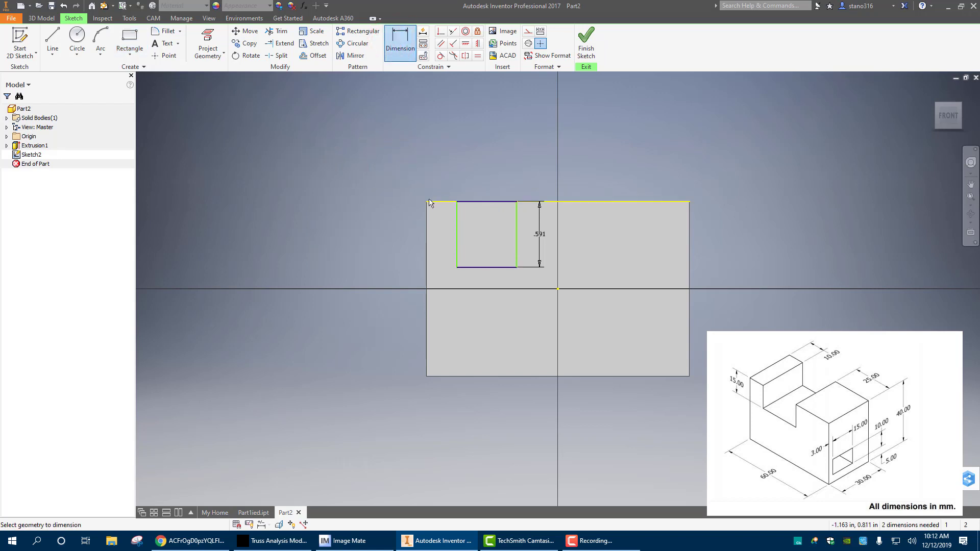
{"action": "left_click", "coordinate": [427, 247]}
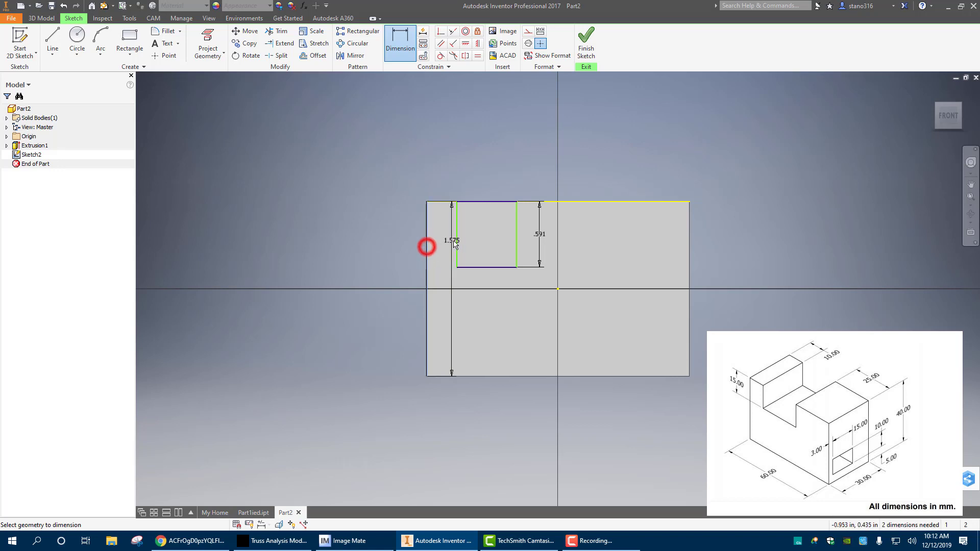
{"action": "left_click", "coordinate": [456, 236]}
{"action": "left_click", "coordinate": [437, 169]}
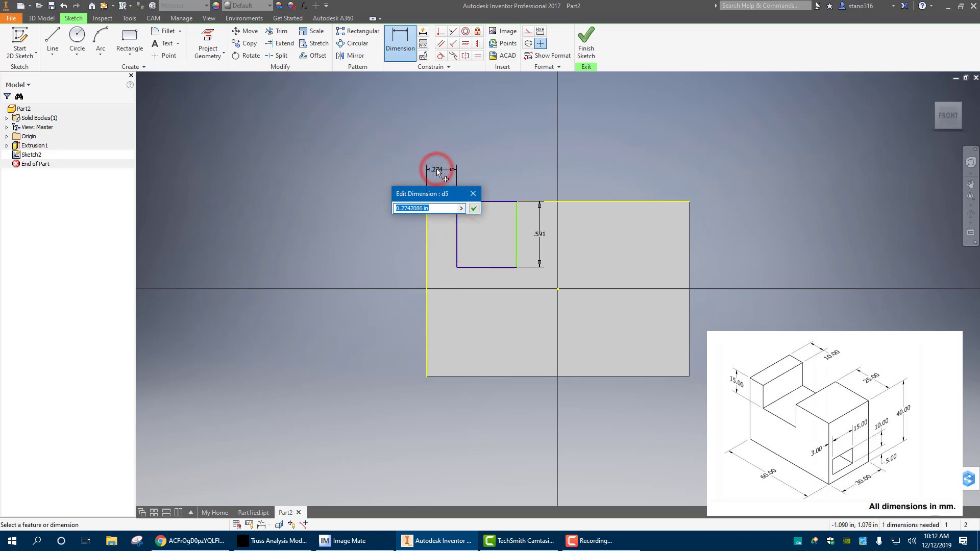
{"action": "type", "text": "10mm"}
{"action": "key", "text": "Return"}
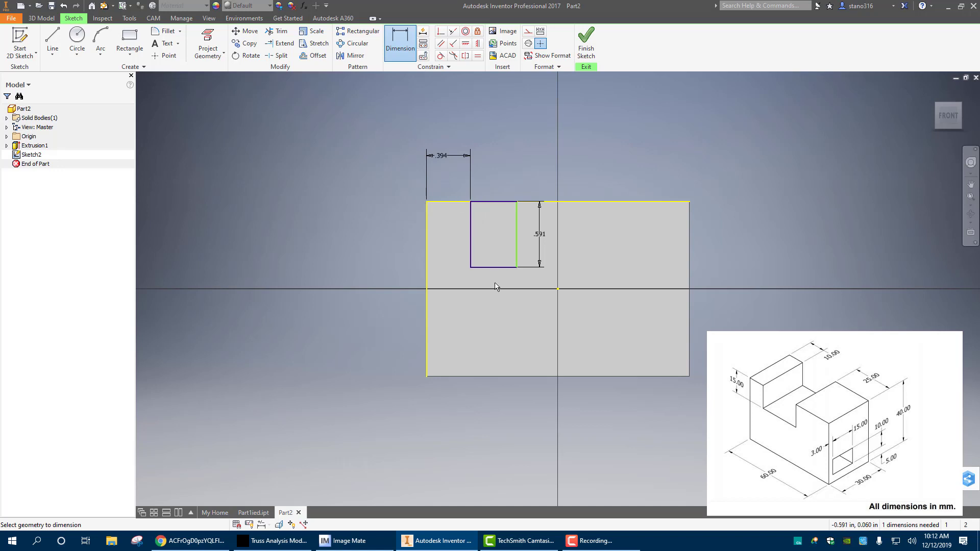
Dimension the gap between the notch rectangle's right side and the block's right edge as 25 mm
{"action": "left_click", "coordinate": [689, 232]}
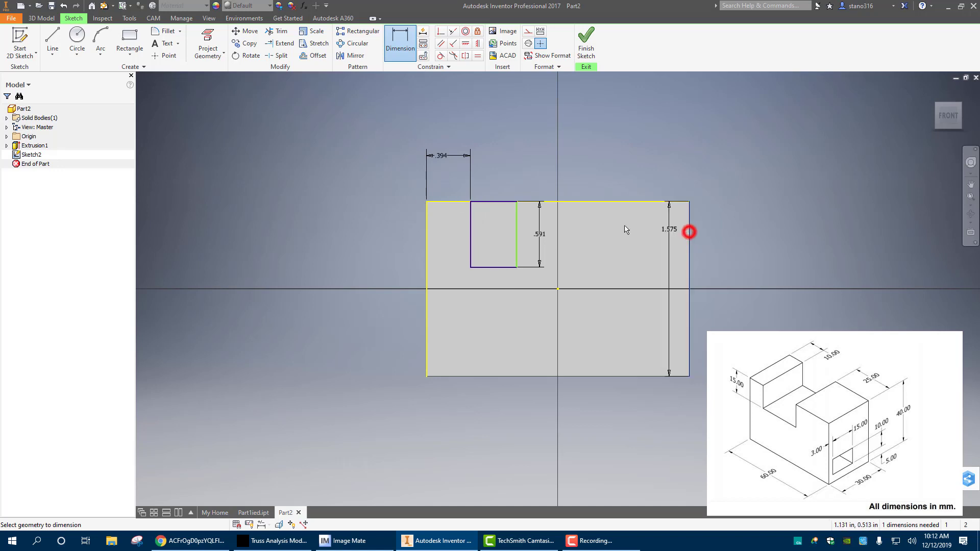
{"action": "left_click", "coordinate": [516, 234]}
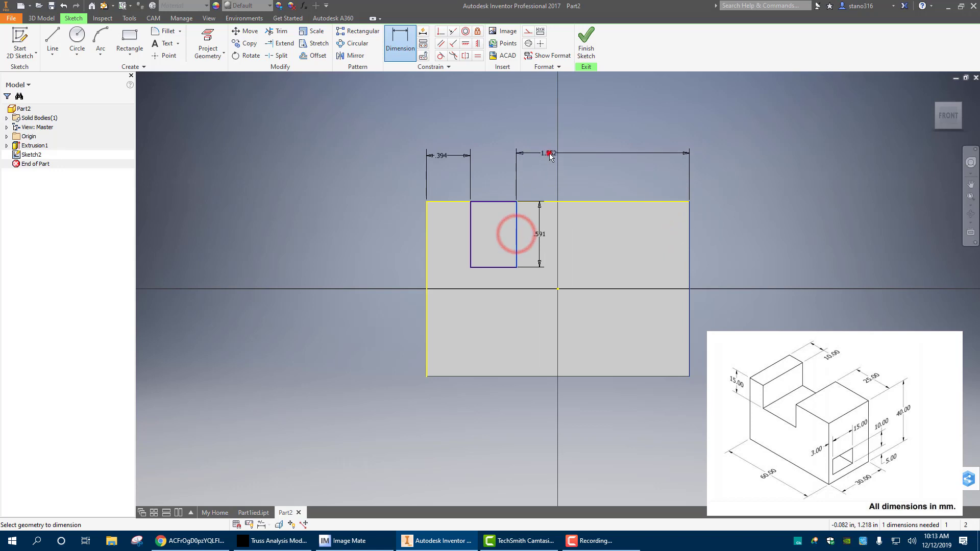
{"action": "left_click", "coordinate": [547, 154]}
{"action": "type", "text": "25mm"}
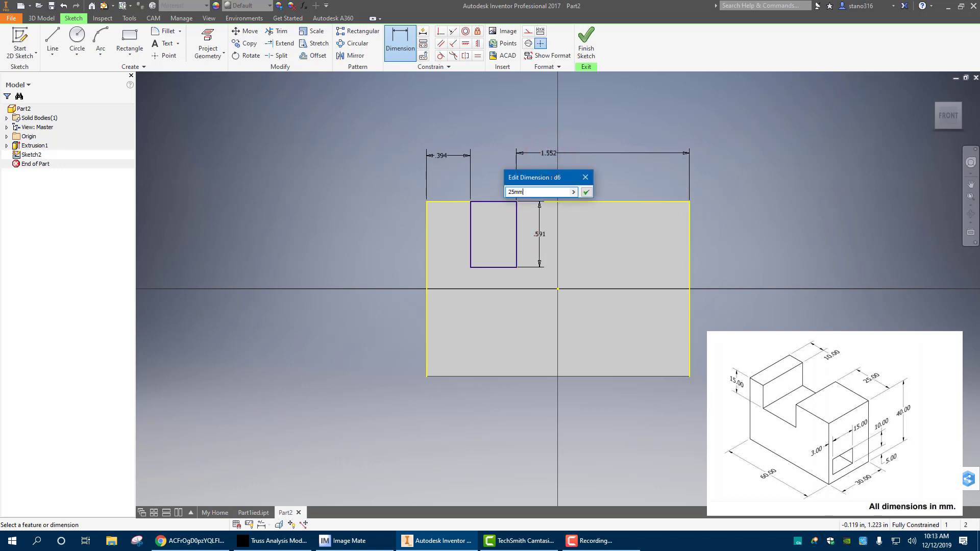
{"action": "key", "text": "Return"}
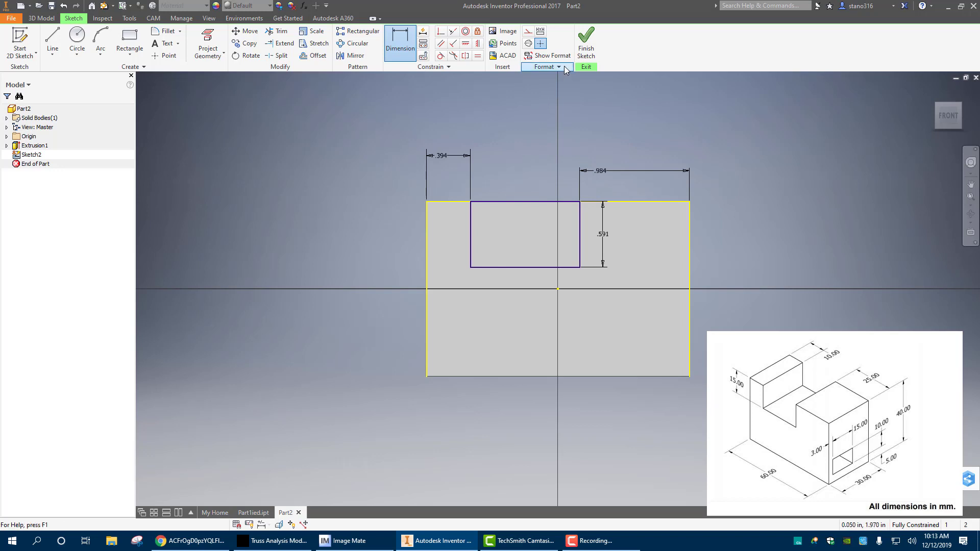
Finish the sketch and extrude the notch rectangle as a 30 mm cut through the block
{"action": "left_click", "coordinate": [585, 41]}
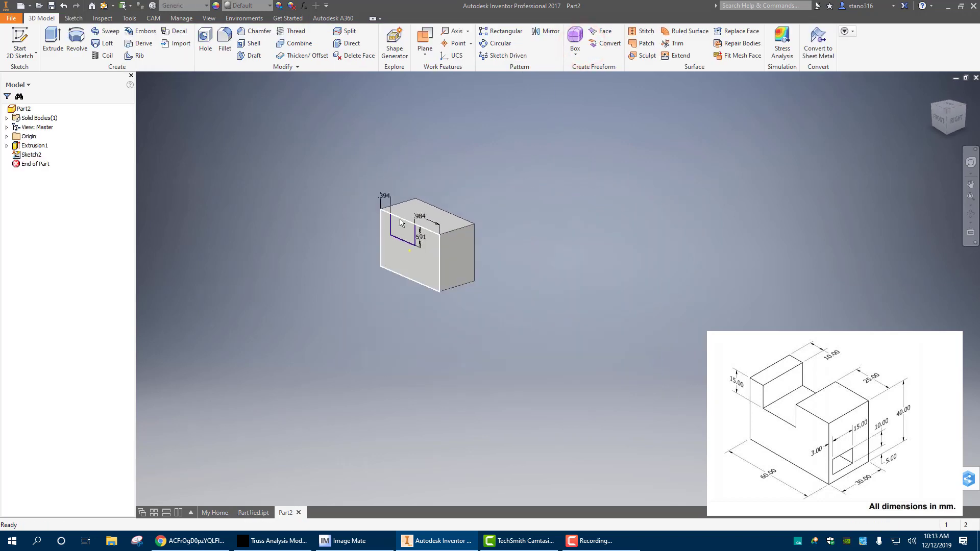
{"action": "scroll", "coordinate": [398, 228], "scroll_direction": "up", "scroll_amount": 5}
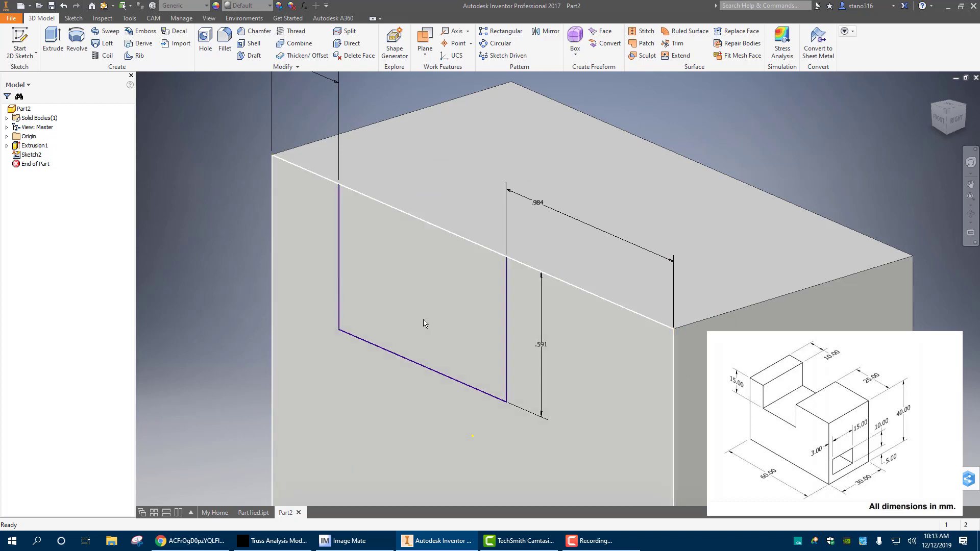
{"action": "scroll", "coordinate": [403, 284], "scroll_direction": "down", "scroll_amount": 3}
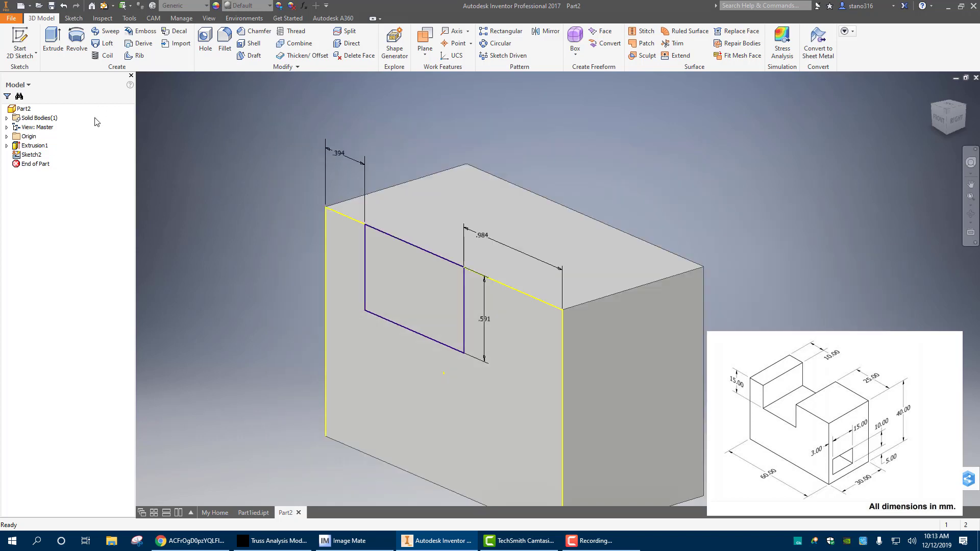
{"action": "left_click", "coordinate": [53, 43]}
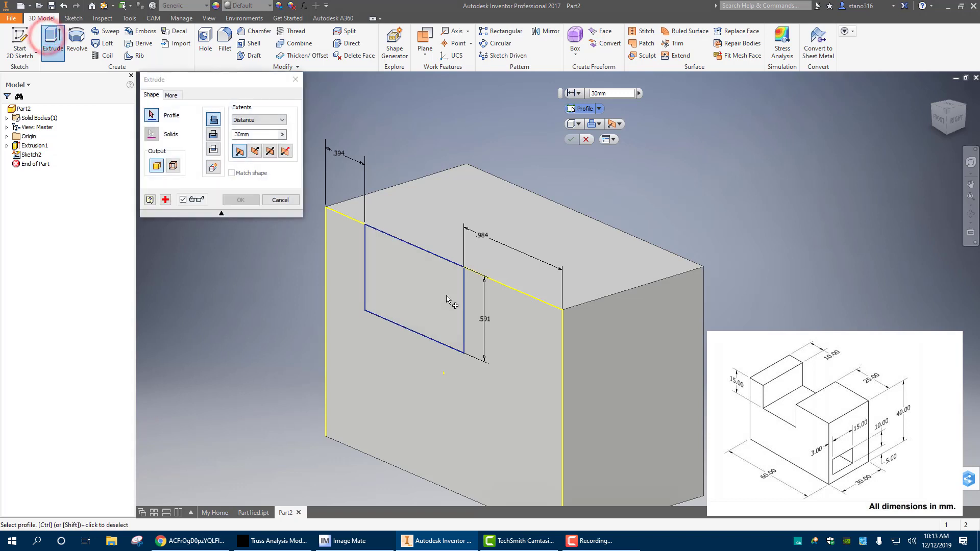
{"action": "left_click", "coordinate": [417, 292]}
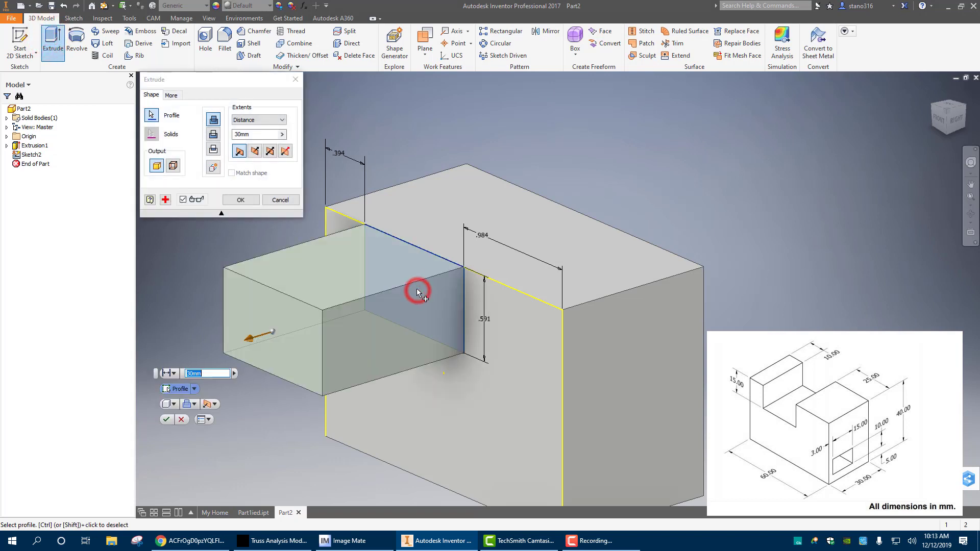
{"action": "left_click", "coordinate": [213, 134]}
{"action": "left_click", "coordinate": [240, 200]}
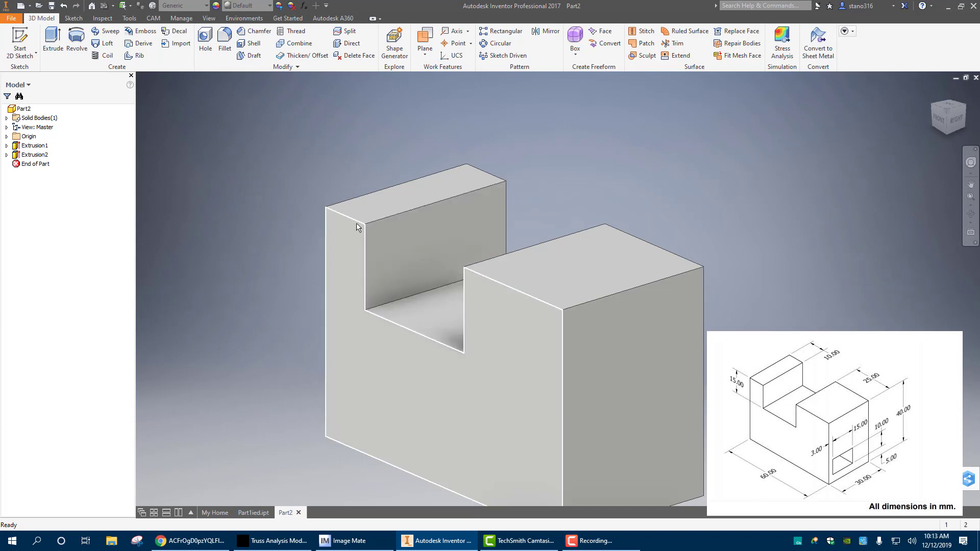
Inspect the cut notch, reopen its sketch to review the profile and dimensions, and close the sketch
{"action": "scroll", "coordinate": [356, 222], "scroll_direction": "down", "scroll_amount": 3}
{"action": "scroll", "coordinate": [357, 224], "scroll_direction": "up", "scroll_amount": 6}
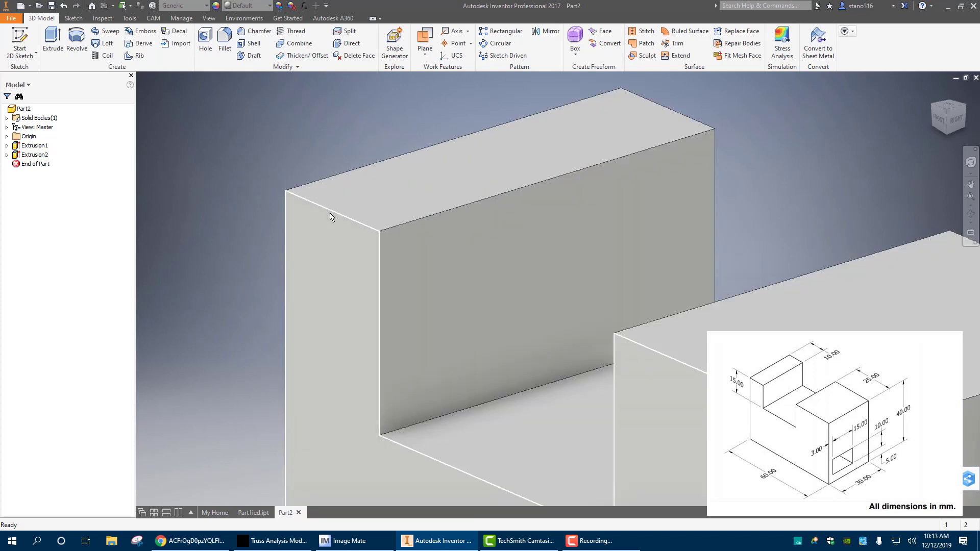
{"action": "scroll", "coordinate": [437, 269], "scroll_direction": "down", "scroll_amount": 6}
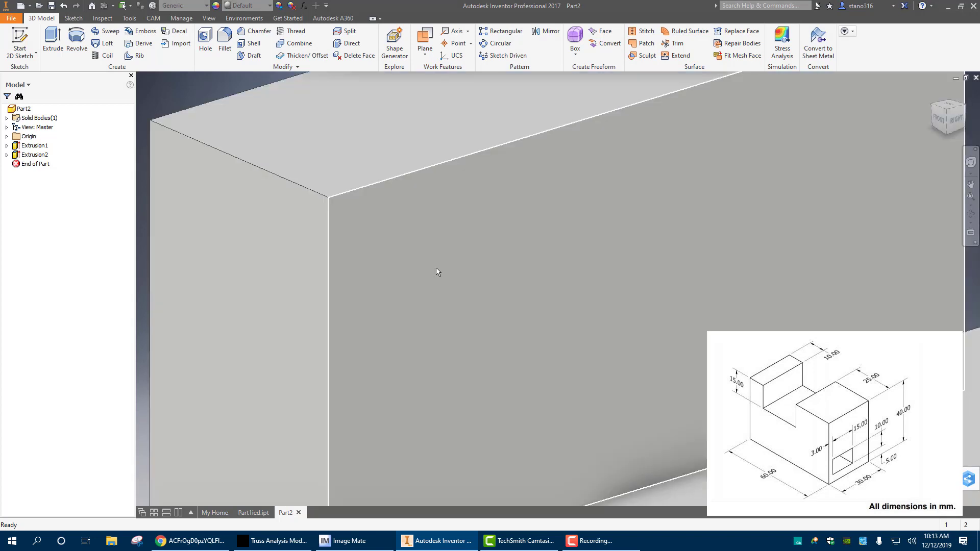
{"action": "left_click_drag", "start_coordinate": [454, 275], "coordinate": [417, 243]}
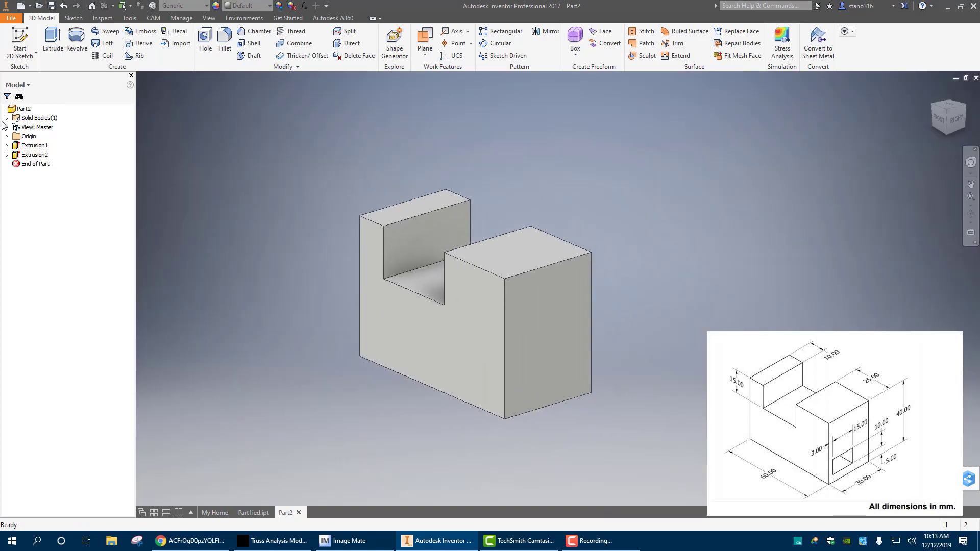
{"action": "left_click", "coordinate": [6, 155]}
{"action": "double_click", "coordinate": [30, 166]}
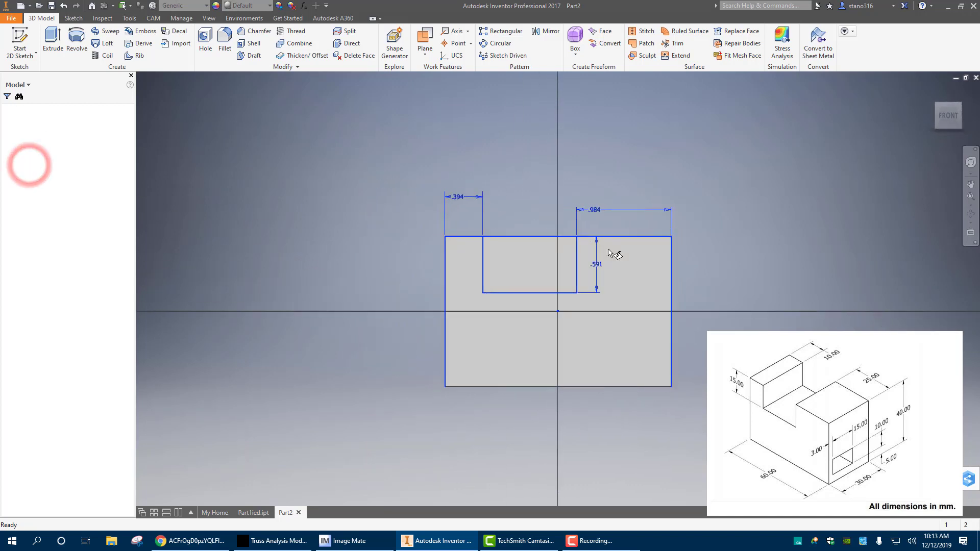
{"action": "middle_click_drag", "start_coordinate": [577, 287], "coordinate": [496, 242]}
{"action": "scroll", "coordinate": [495, 242], "scroll_direction": "down", "scroll_amount": 3}
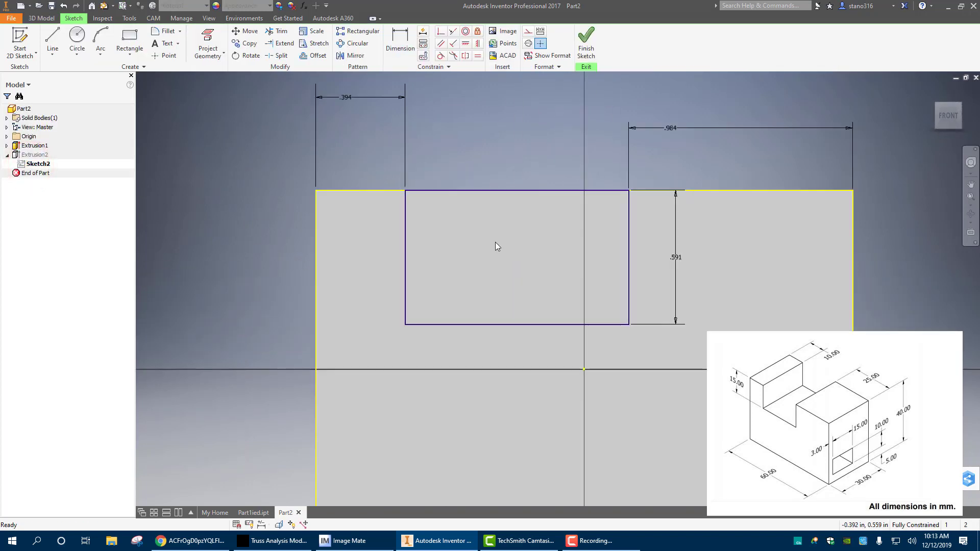
{"action": "left_click", "coordinate": [585, 36]}
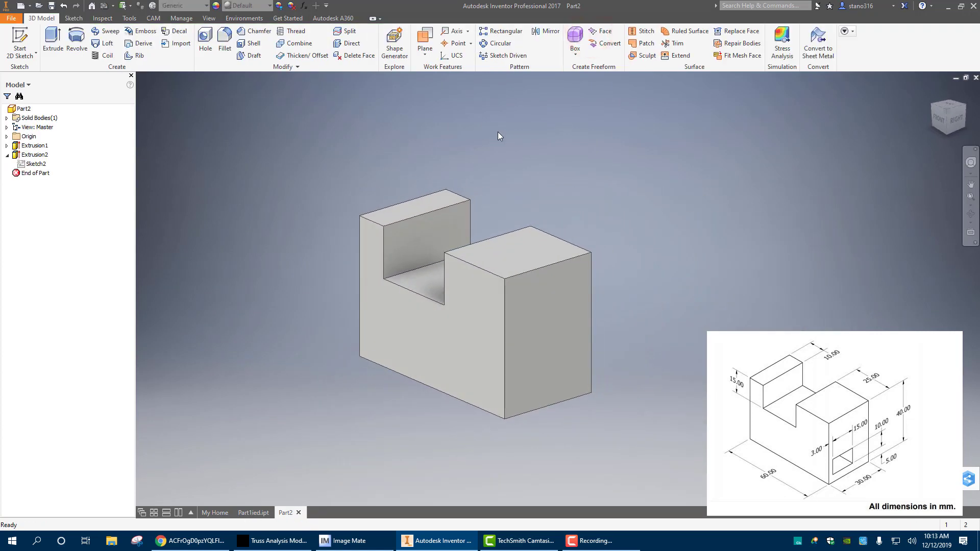
Start a sketch on the block's right end face and draw a rectangle 15 mm wide and 10 mm high near its lower edge
{"action": "left_click", "coordinate": [562, 362]}
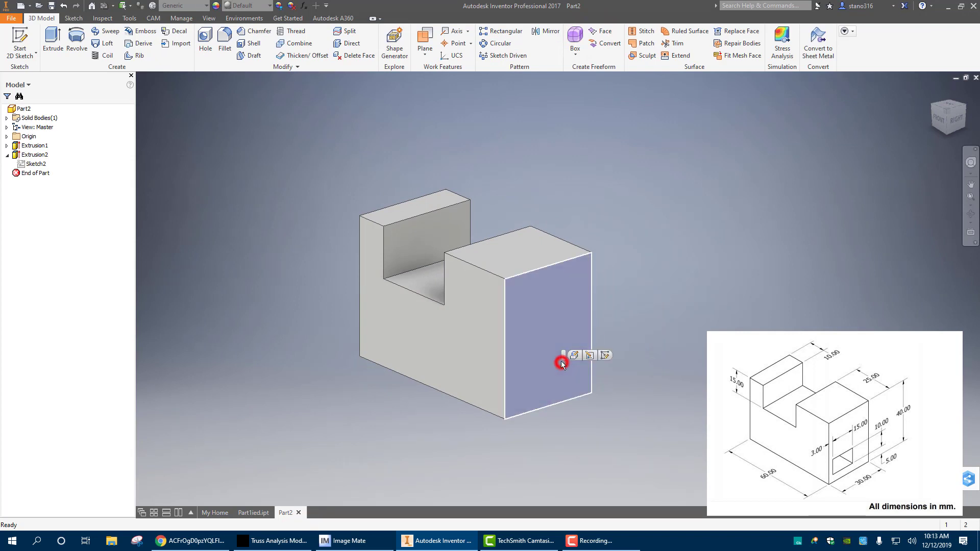
{"action": "left_click", "coordinate": [606, 355]}
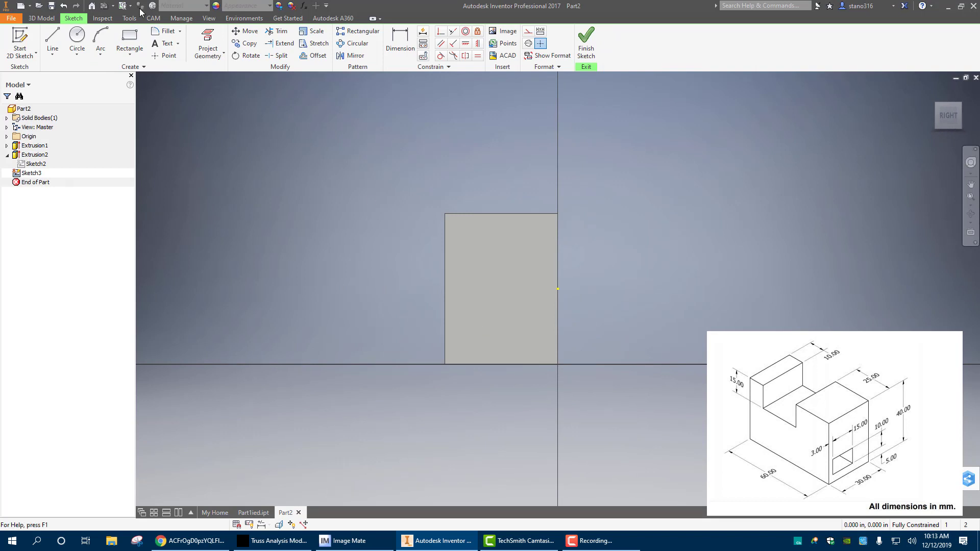
{"action": "left_click", "coordinate": [129, 36]}
{"action": "left_click", "coordinate": [471, 321]}
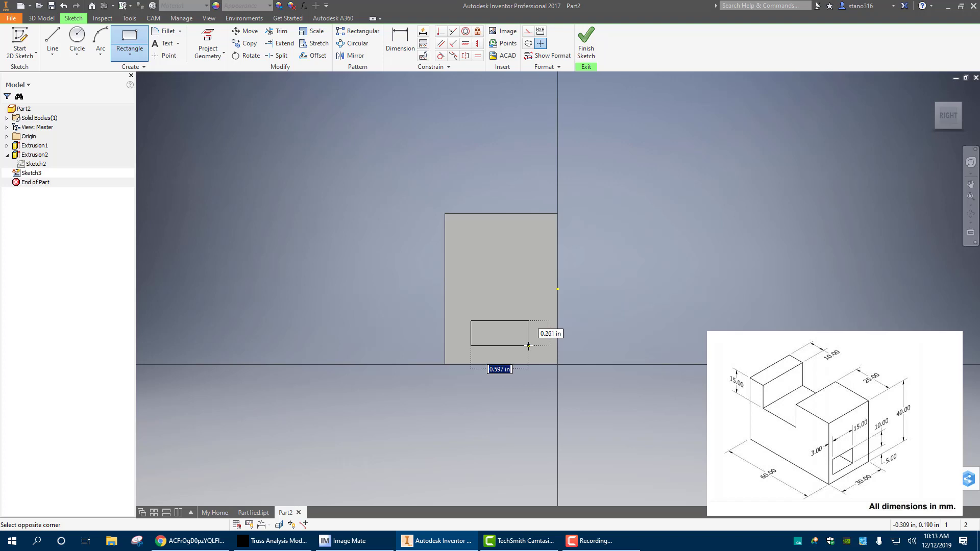
{"action": "type", "text": "15"}
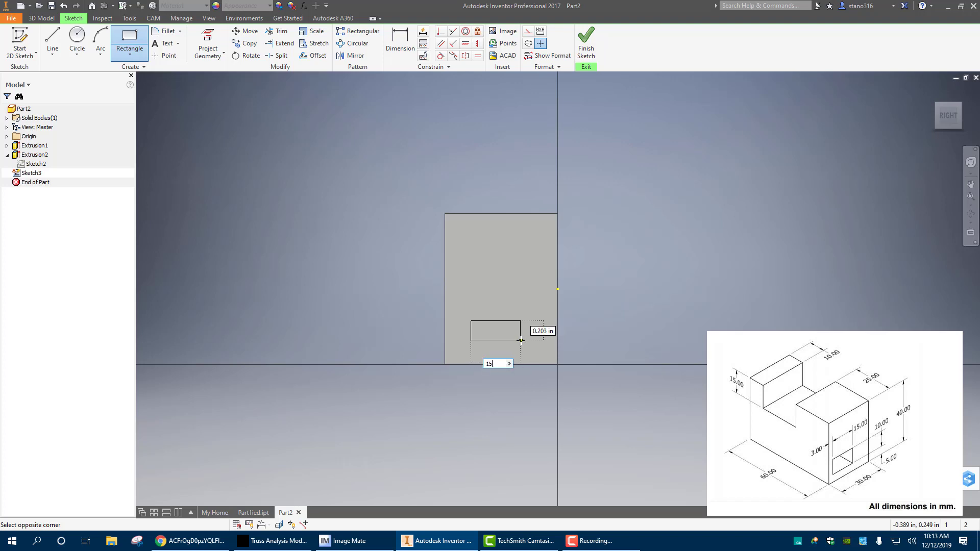
{"action": "type", "text": "mm"}
{"action": "key", "text": "Tab"}
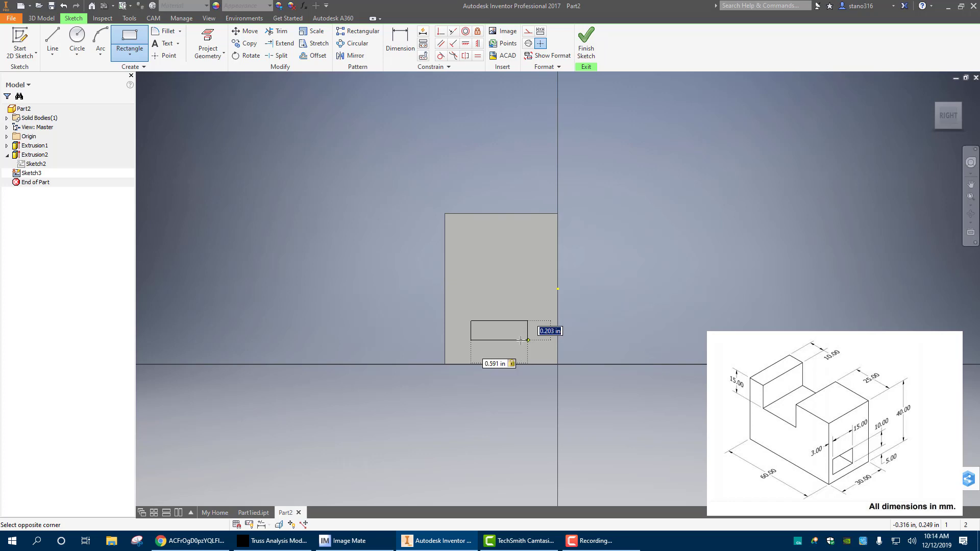
{"action": "type", "text": "10mm"}
{"action": "key", "text": "Return"}
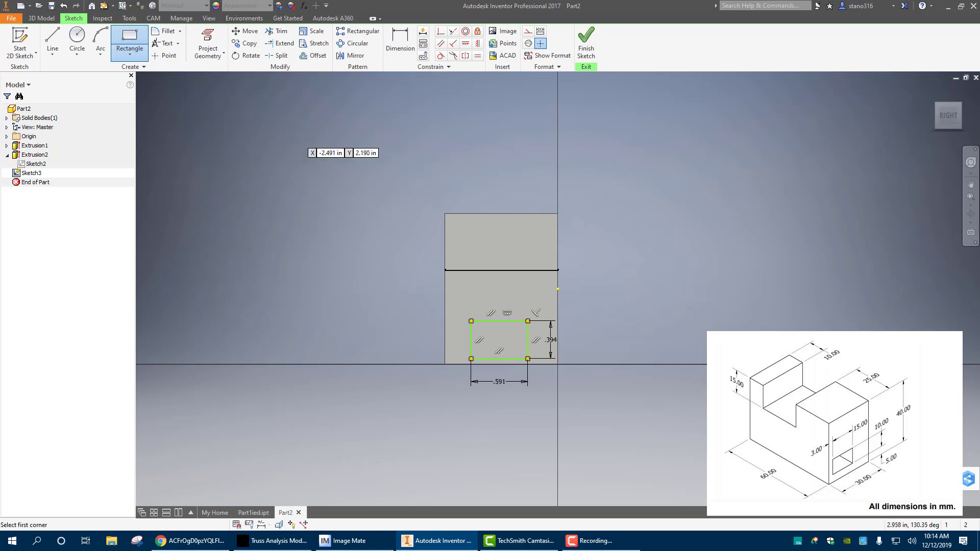
Dimension the gap between the end face's left edge and the small rectangle's left side as 3 mm
{"action": "left_click", "coordinate": [391, 35]}
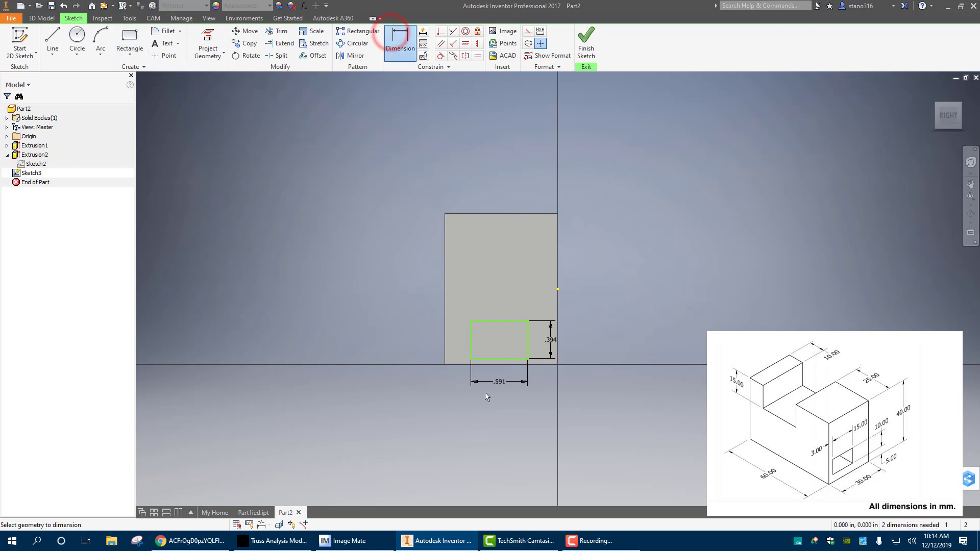
{"action": "scroll", "coordinate": [470, 373], "scroll_direction": "up", "scroll_amount": 3}
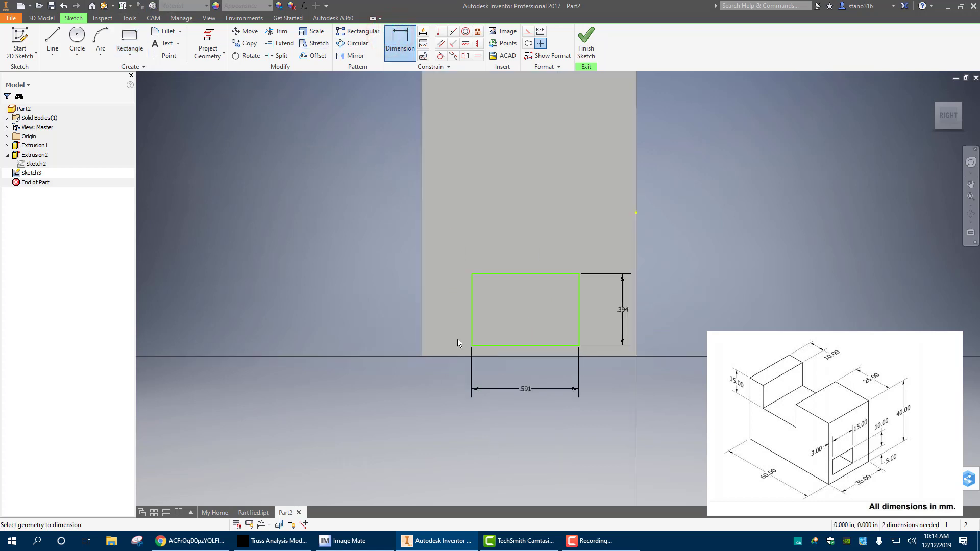
{"action": "left_click", "coordinate": [470, 304]}
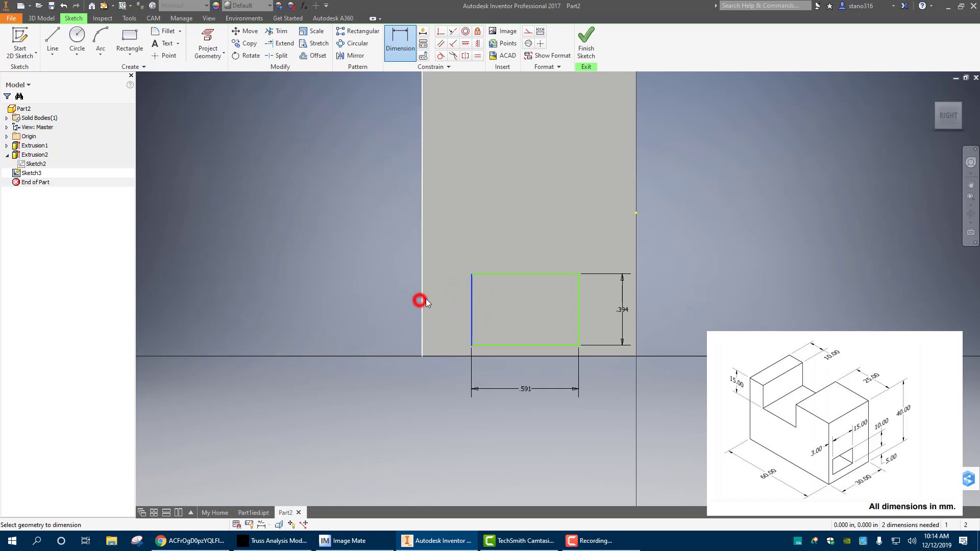
{"action": "left_click", "coordinate": [436, 296]}
{"action": "type", "text": "3m"}
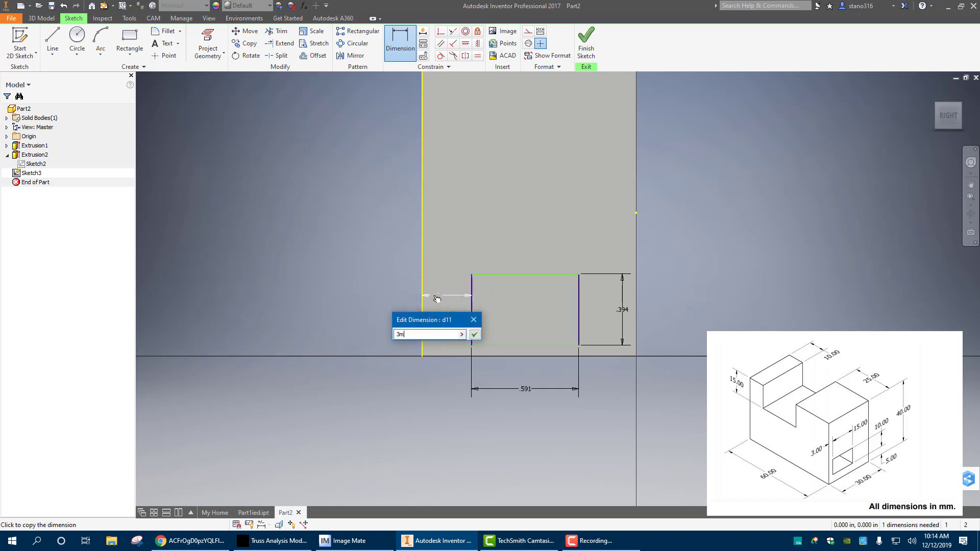
{"action": "type", "text": "m"}
{"action": "key", "text": "Return"}
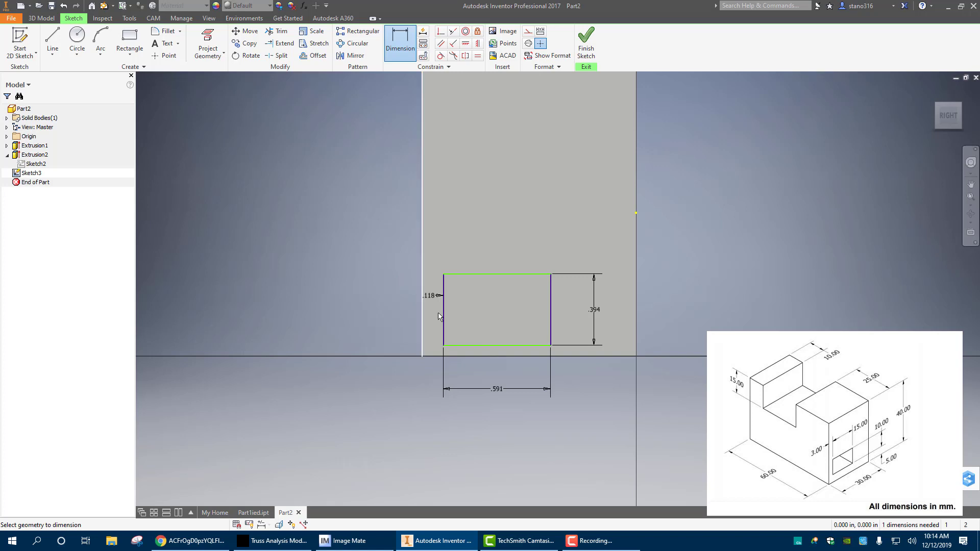
{"action": "left_click", "coordinate": [482, 356]}
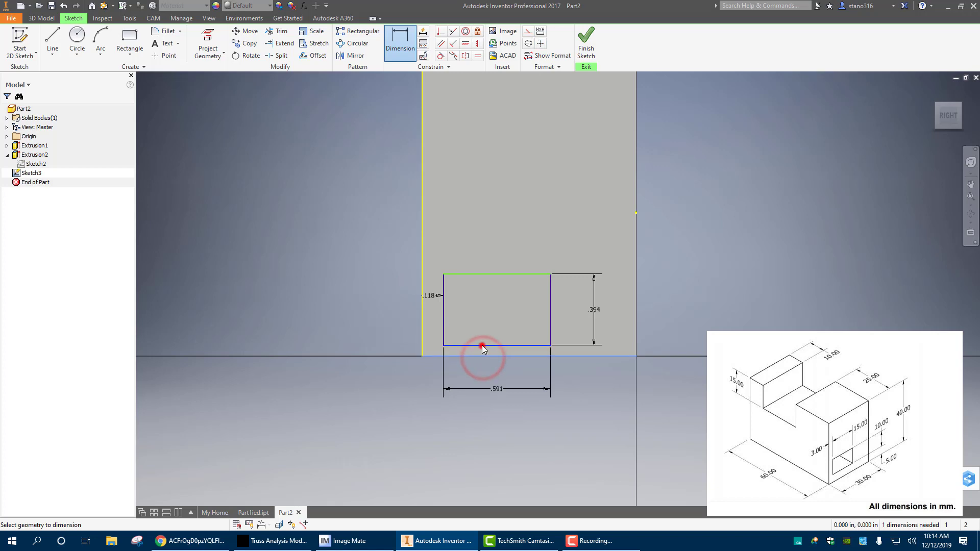
{"action": "right_click", "coordinate": [494, 365]}
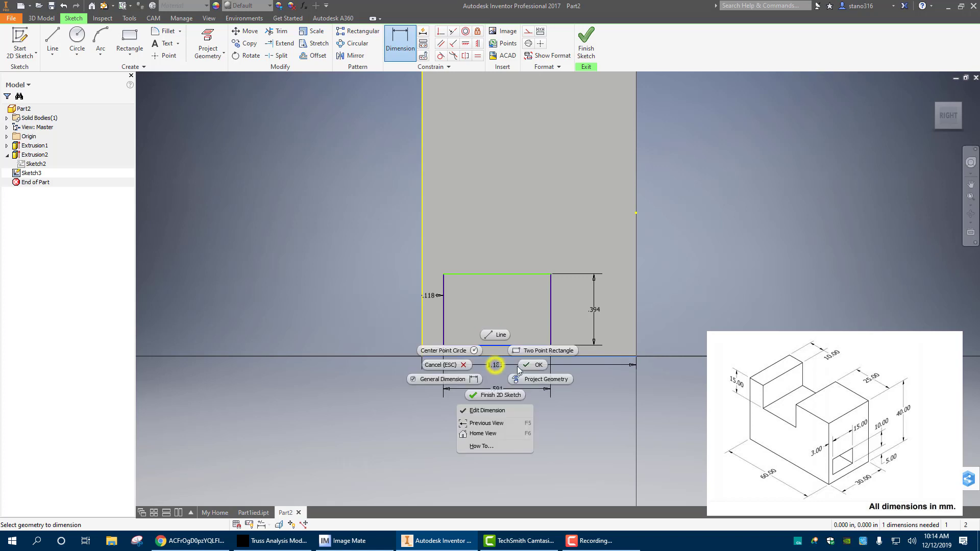
{"action": "left_click", "coordinate": [461, 361]}
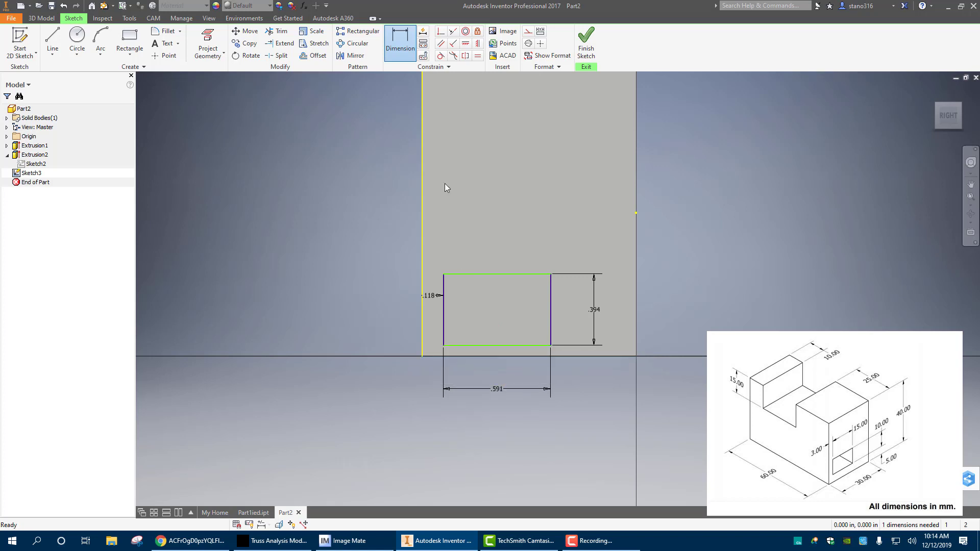
{"action": "scroll", "coordinate": [495, 316], "scroll_direction": "down", "scroll_amount": 5}
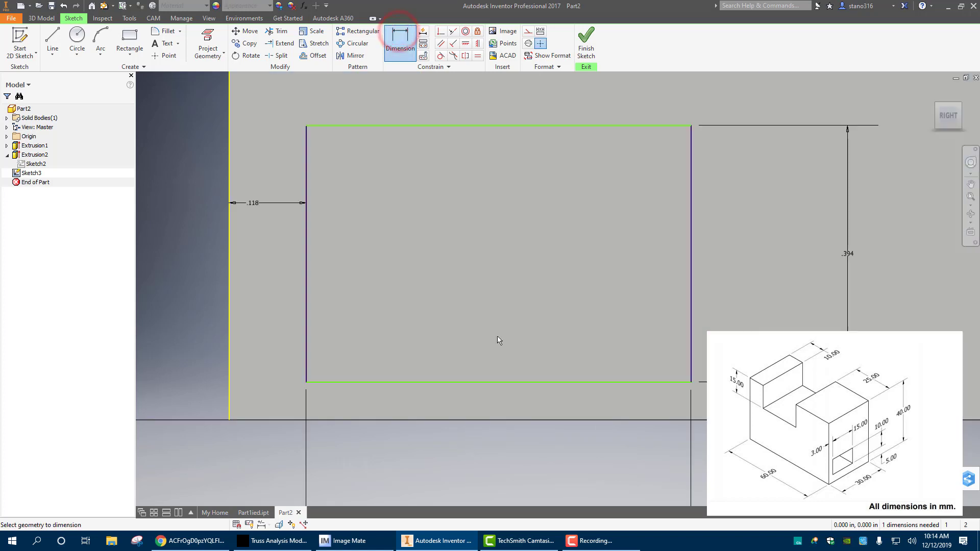
{"action": "left_click", "coordinate": [498, 419]}
{"action": "left_click", "coordinate": [499, 382]}
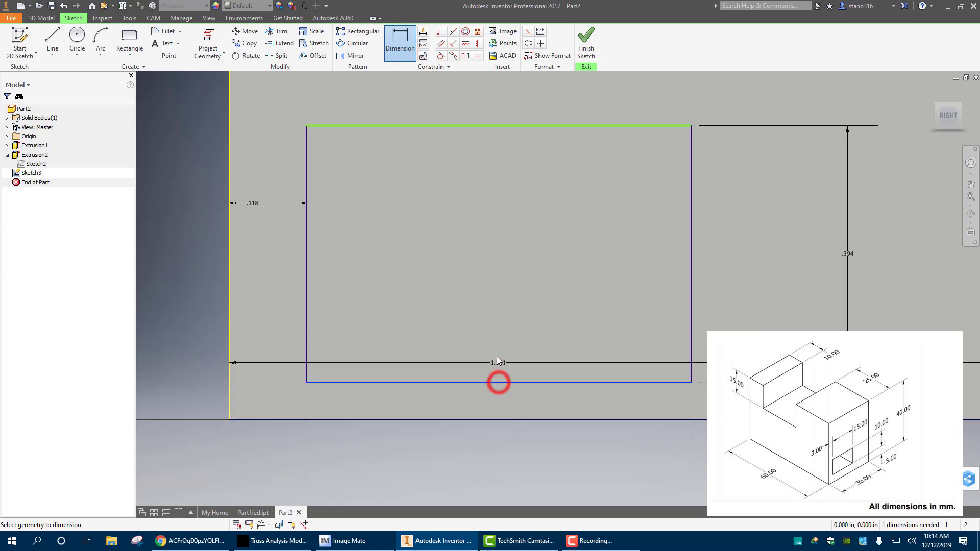
{"action": "left_click", "coordinate": [489, 421]}
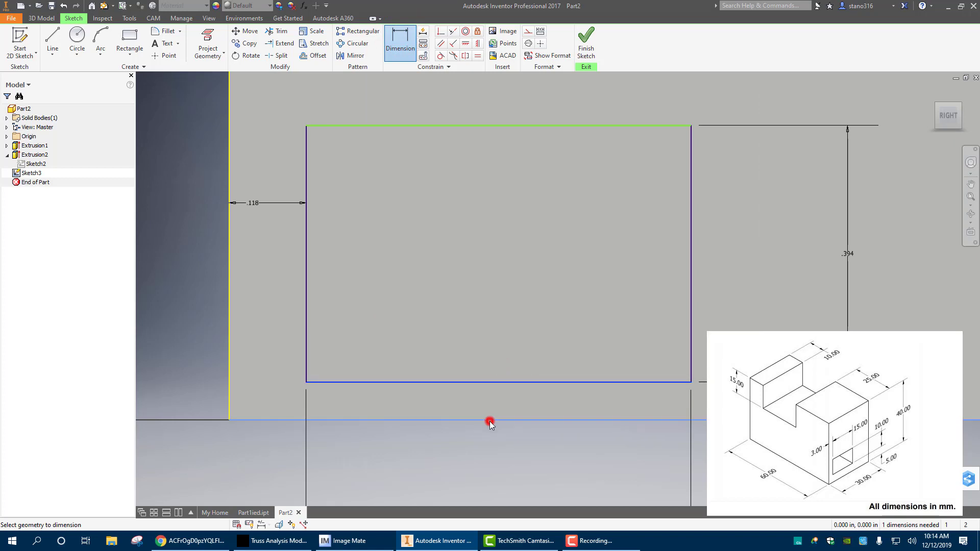
{"action": "scroll", "coordinate": [496, 342], "scroll_direction": "down", "scroll_amount": 1}
{"action": "scroll", "coordinate": [495, 344], "scroll_direction": "up", "scroll_amount": 7}
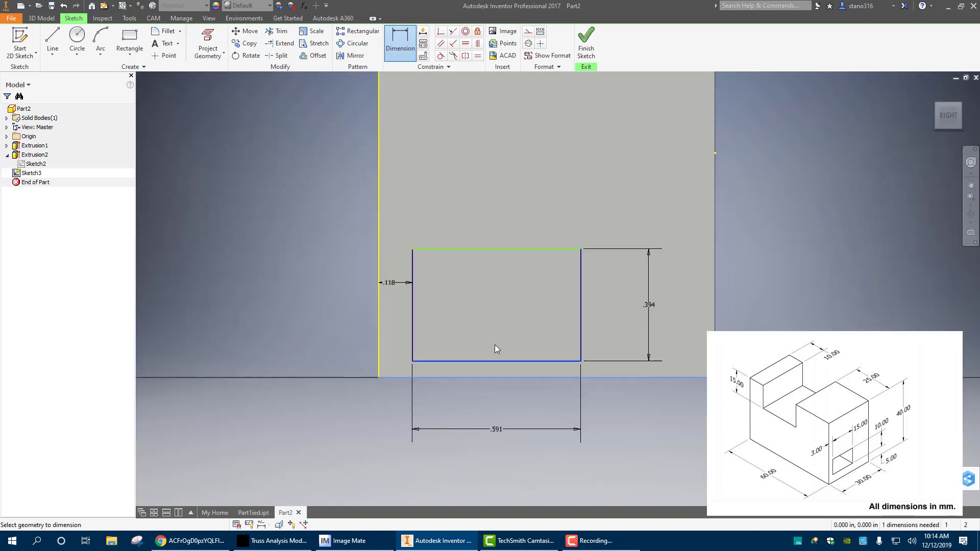
{"action": "key", "text": "Escape"}
{"action": "key", "text": "Escape"}
{"action": "scroll", "coordinate": [484, 355], "scroll_direction": "down", "scroll_amount": 5}
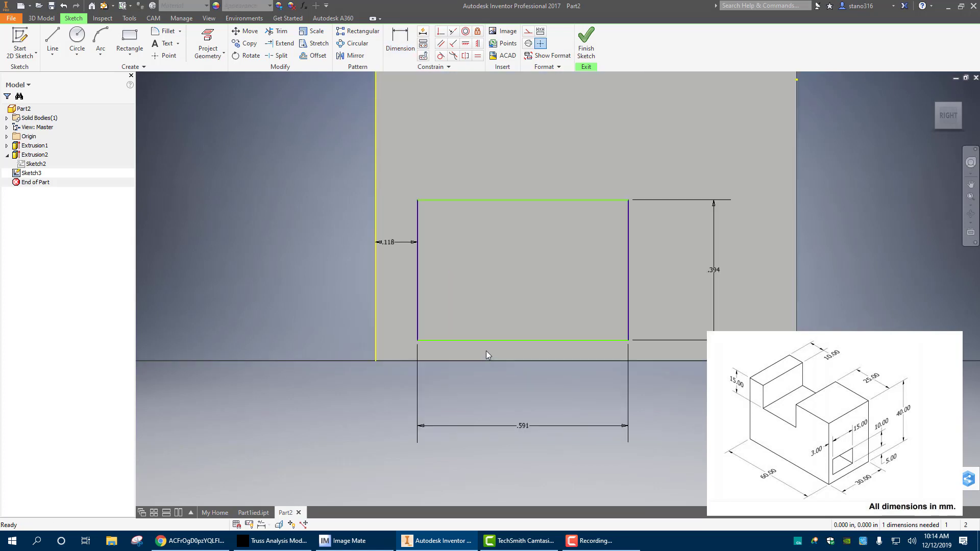
{"action": "left_click", "coordinate": [400, 39]}
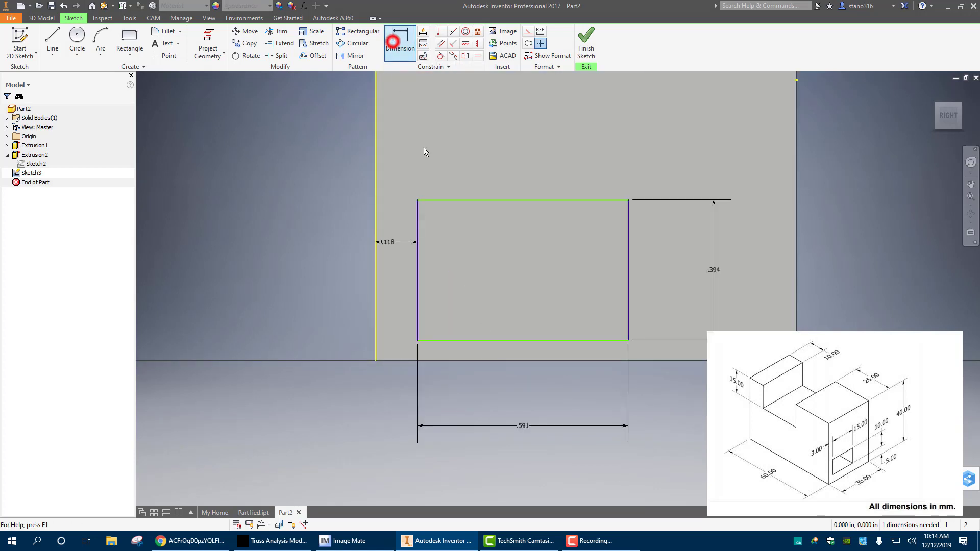
{"action": "left_click", "coordinate": [497, 360]}
{"action": "left_click", "coordinate": [496, 340]}
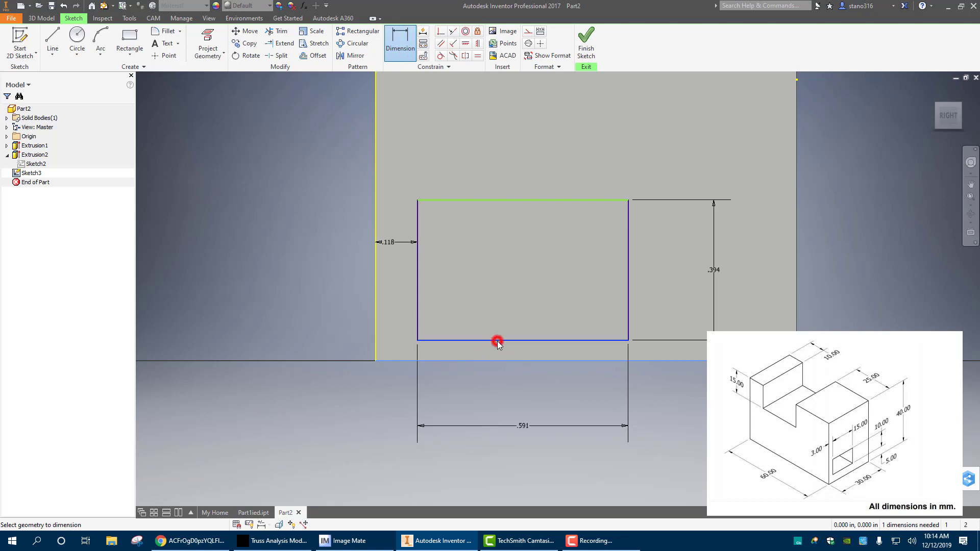
{"action": "key", "text": "Escape"}
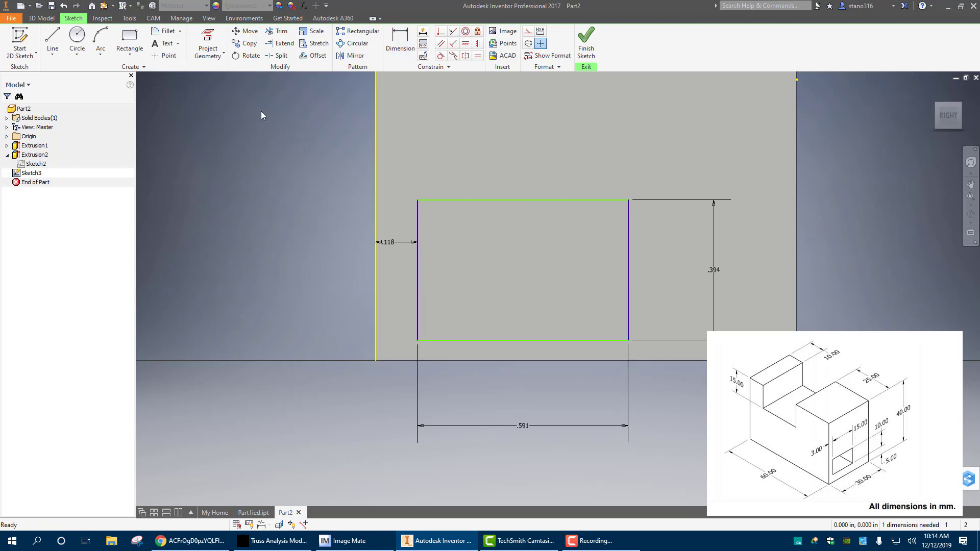
Project the end face's bottom edge into the sketch and dimension the gap from it to the small rectangle's lower side as 5 mm
{"action": "left_click", "coordinate": [218, 45]}
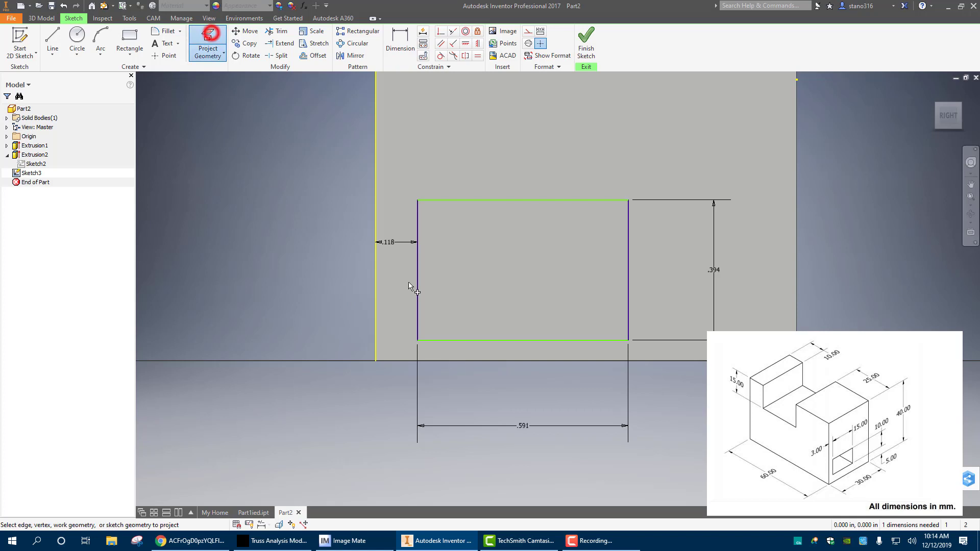
{"action": "left_click", "coordinate": [509, 361]}
{"action": "left_click", "coordinate": [399, 36]}
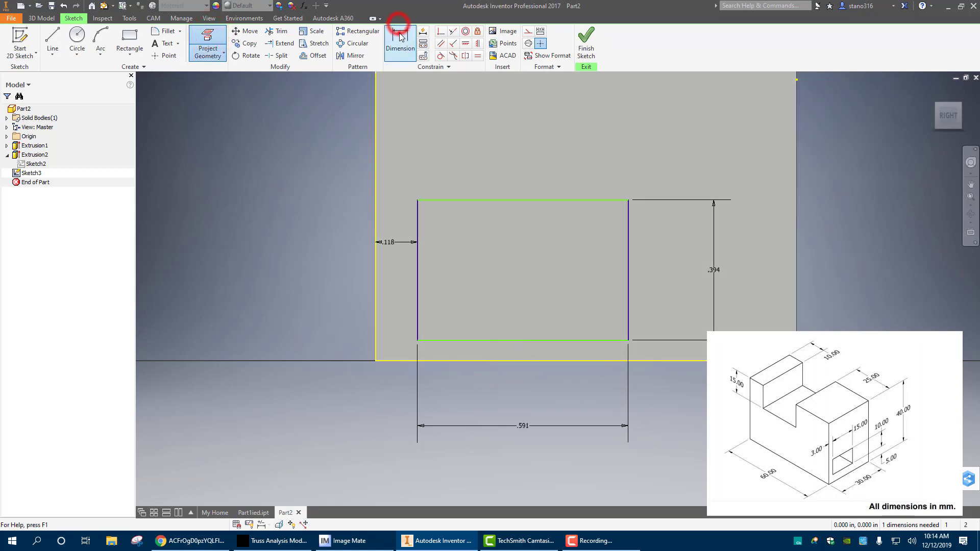
{"action": "left_click", "coordinate": [514, 341]}
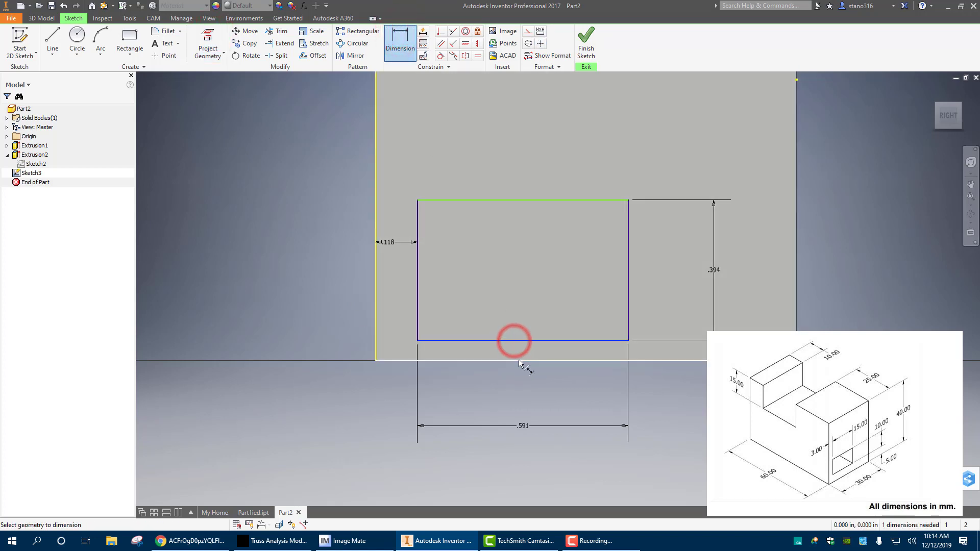
{"action": "left_click", "coordinate": [518, 360]}
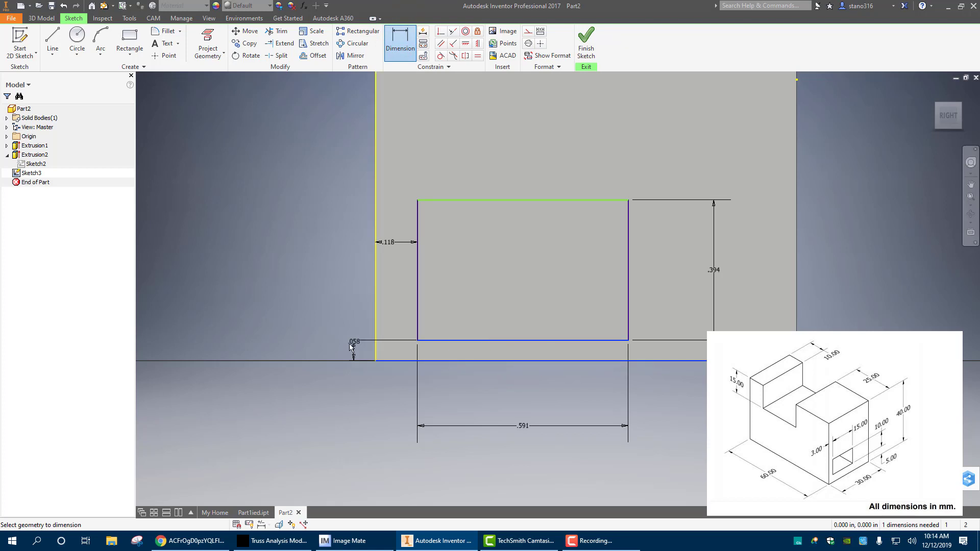
{"action": "left_click", "coordinate": [522, 398]}
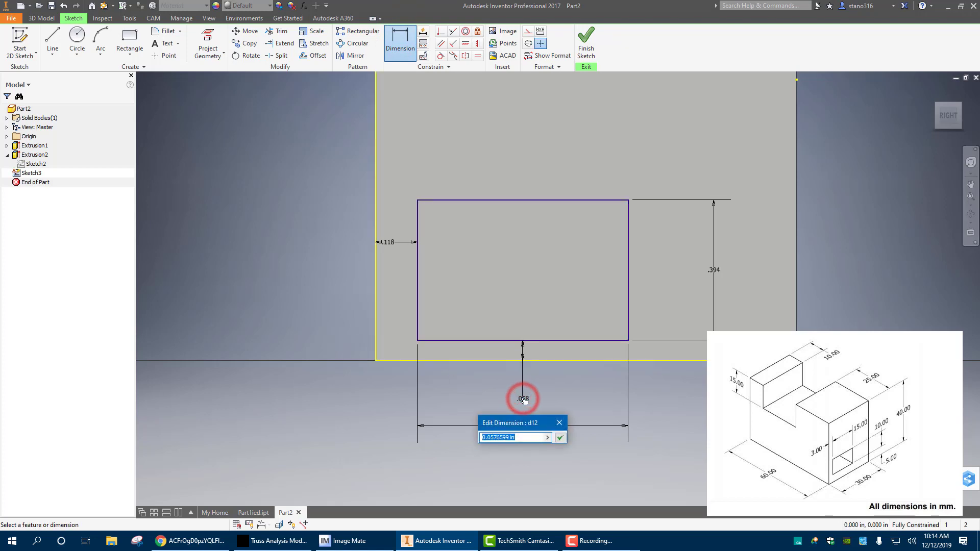
{"action": "type", "text": "5mm"}
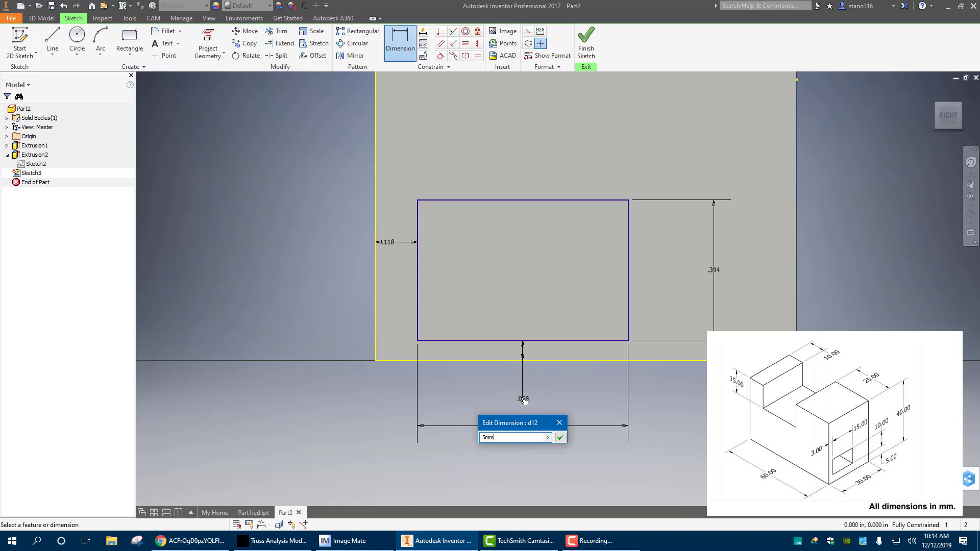
{"action": "key", "text": "Return"}
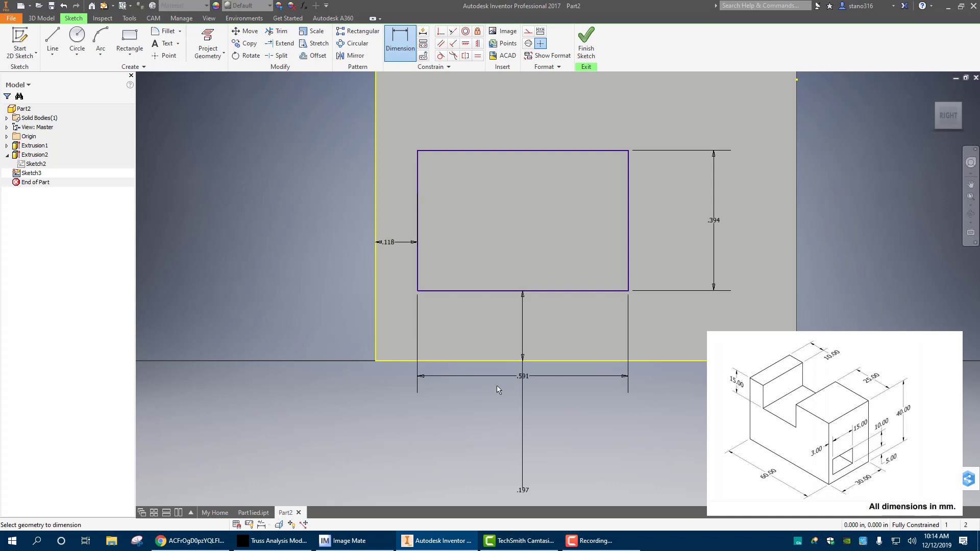
Finish the sketch and extrude the small rectangle as a cut through the whole block with the extents set to All
{"action": "scroll", "coordinate": [551, 408], "scroll_direction": "down", "scroll_amount": 3}
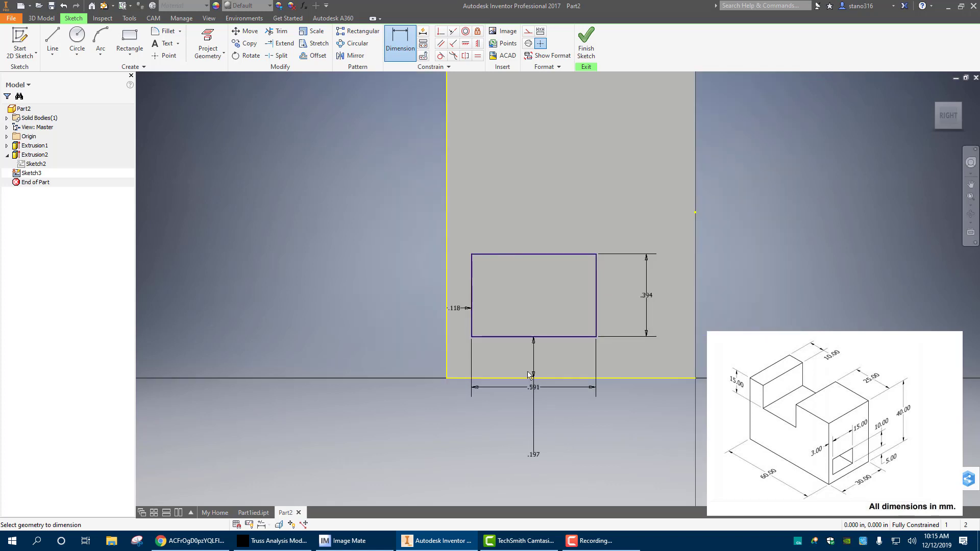
{"action": "scroll", "coordinate": [531, 388], "scroll_direction": "down", "scroll_amount": 3}
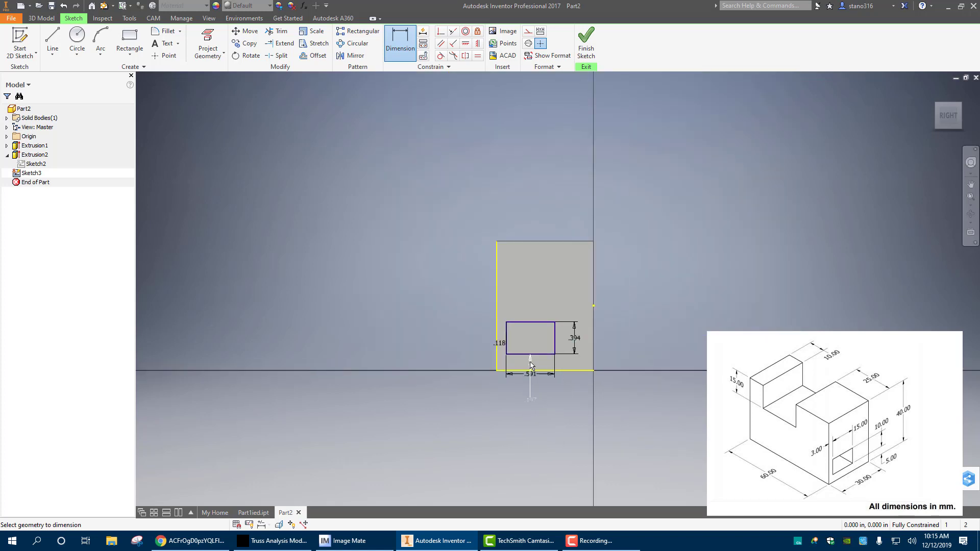
{"action": "scroll", "coordinate": [531, 403], "scroll_direction": "up", "scroll_amount": 2}
{"action": "left_click", "coordinate": [586, 37]}
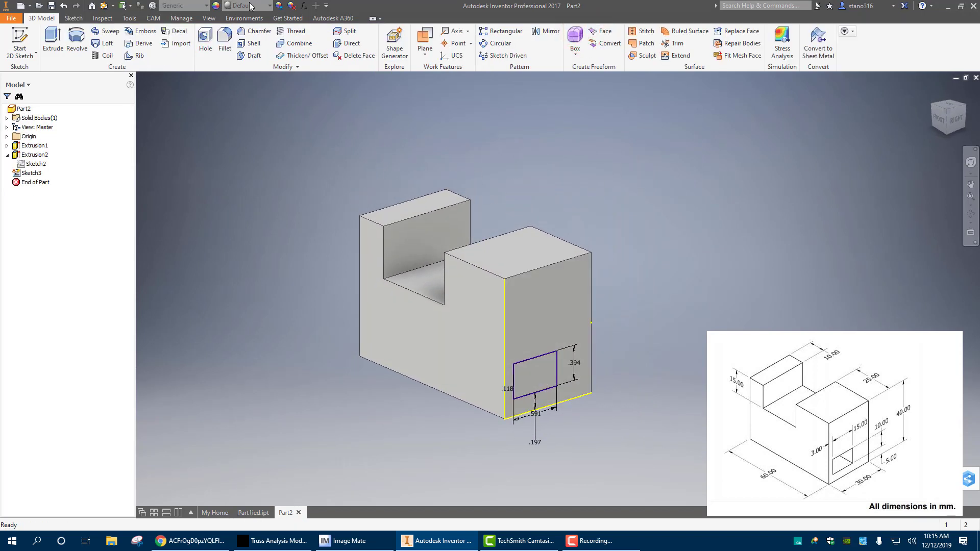
{"action": "left_click", "coordinate": [51, 37]}
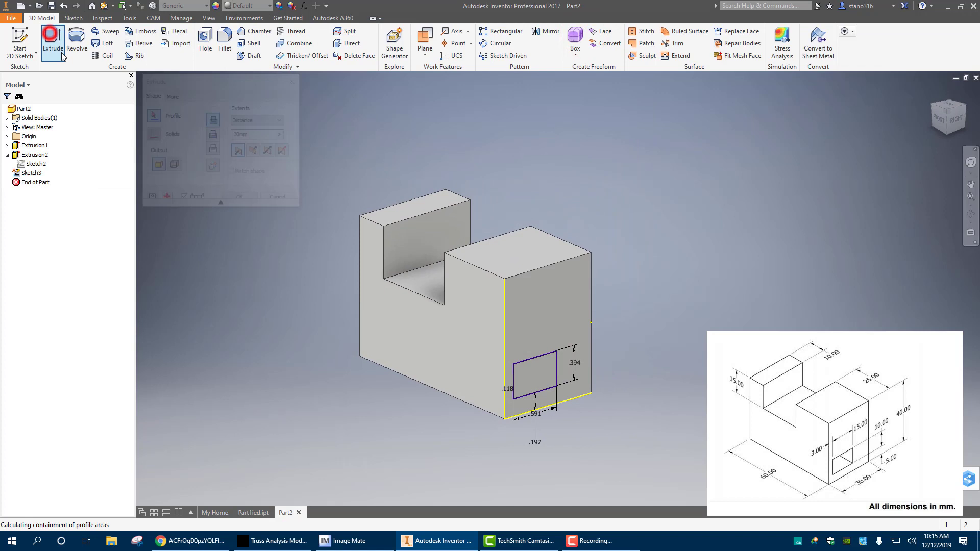
{"action": "left_click", "coordinate": [535, 378]}
{"action": "left_click", "coordinate": [213, 134]}
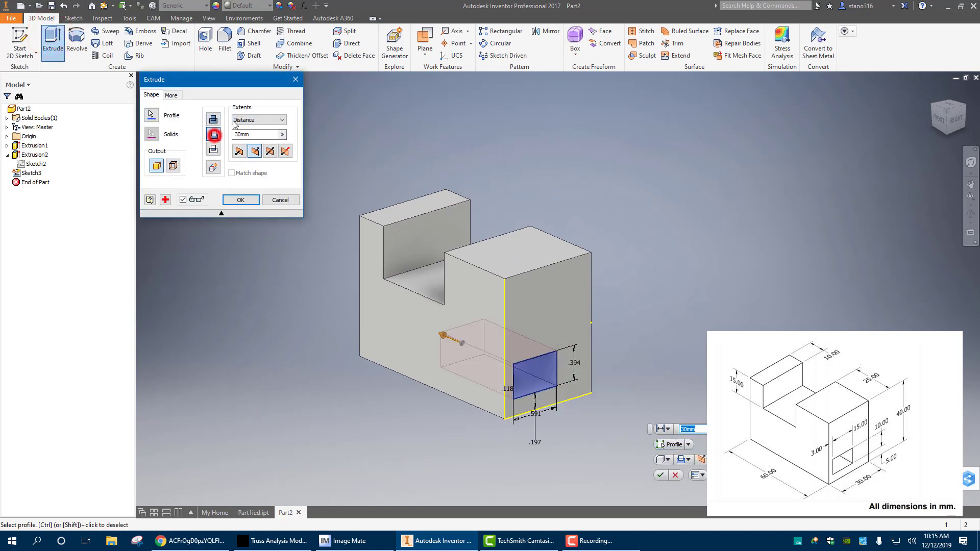
{"action": "left_click", "coordinate": [266, 119]}
{"action": "left_click", "coordinate": [256, 156]}
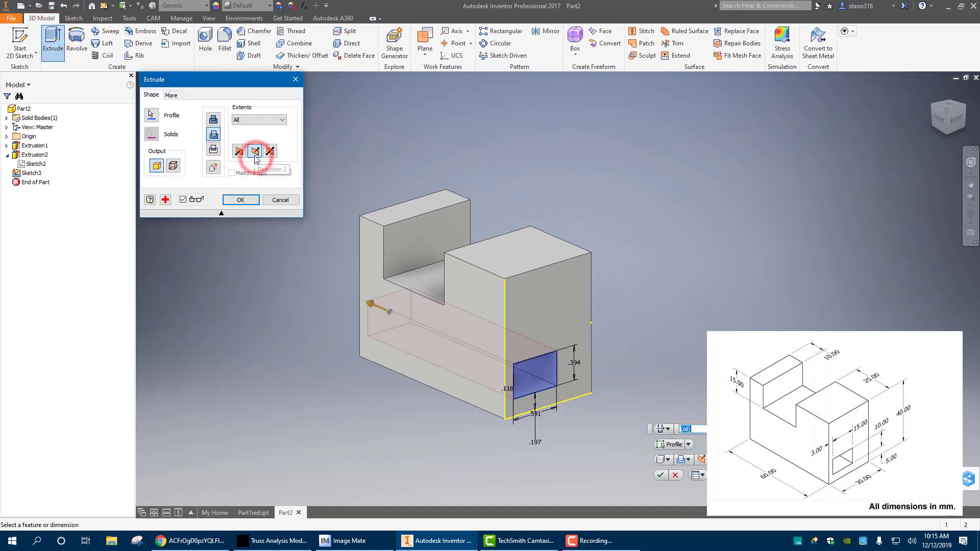
{"action": "left_click", "coordinate": [660, 475]}
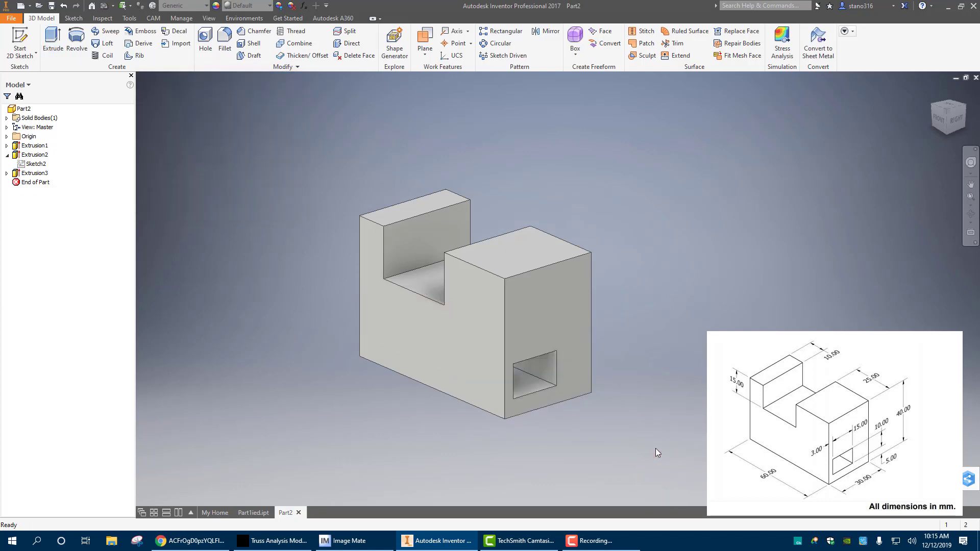
Save the part in the class_projects folder under the file name part2ied
{"action": "left_click", "coordinate": [51, 7]}
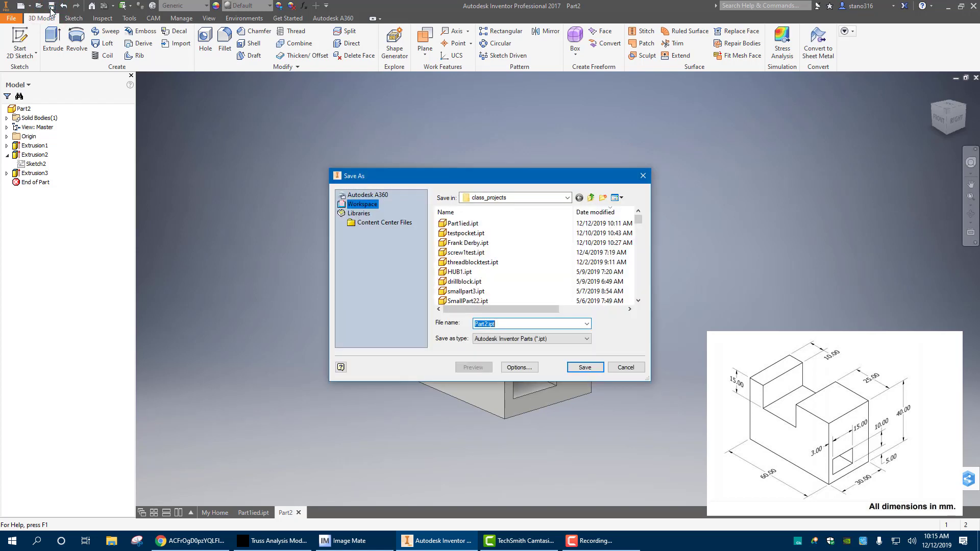
{"action": "type", "text": "part"}
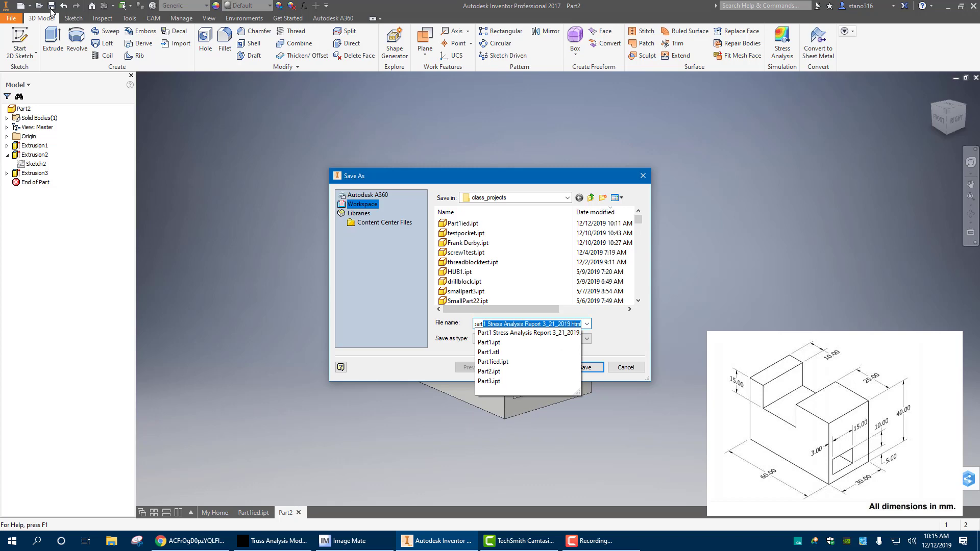
{"action": "type", "text": "2ied"}
{"action": "key", "text": "Return"}
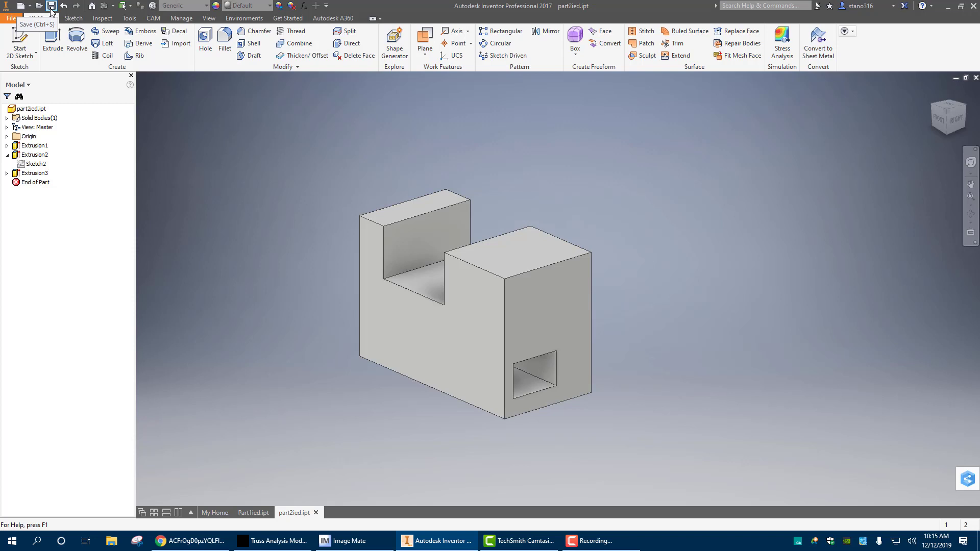
{"action": "left_click", "coordinate": [19, 43]}
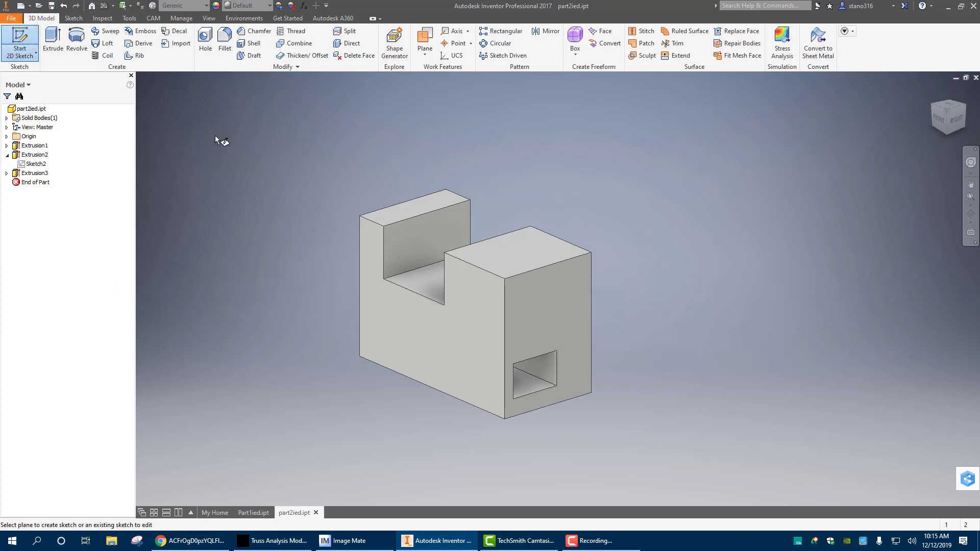
{"action": "right_click", "coordinate": [219, 138]}
{"action": "left_click", "coordinate": [188, 138]}
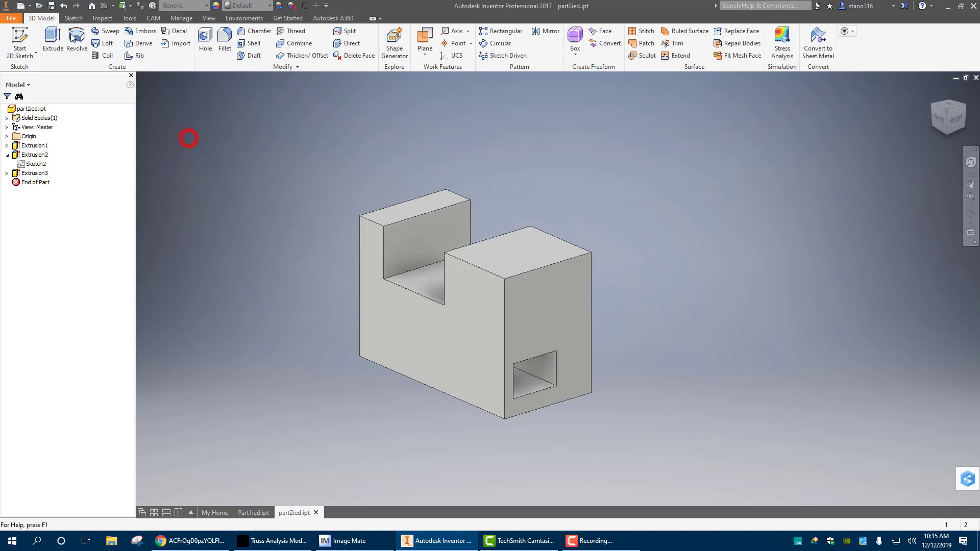
Create a new part from the Standard.ipt template and start a 2D sketch on the front plane
{"action": "left_click", "coordinate": [11, 18]}
{"action": "left_click", "coordinate": [25, 56]}
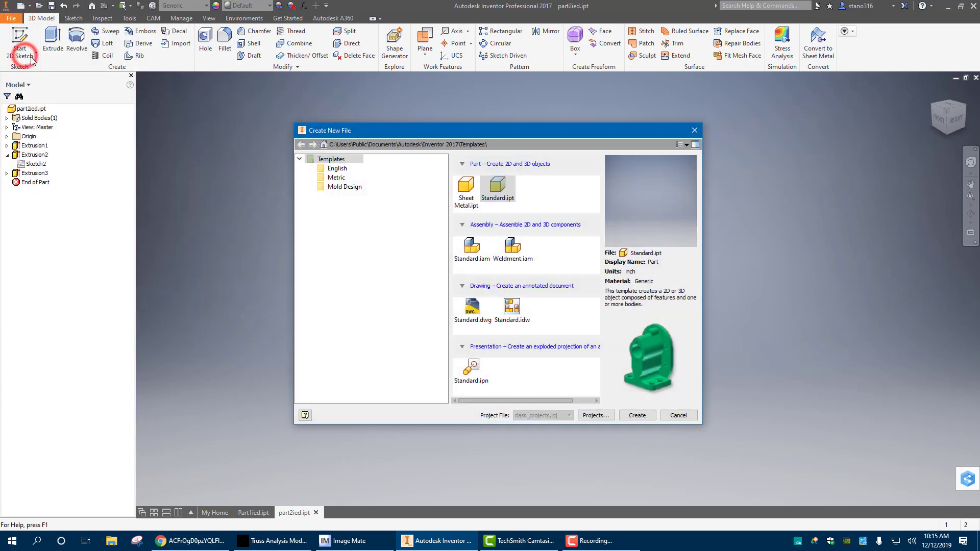
{"action": "double_click", "coordinate": [492, 187]}
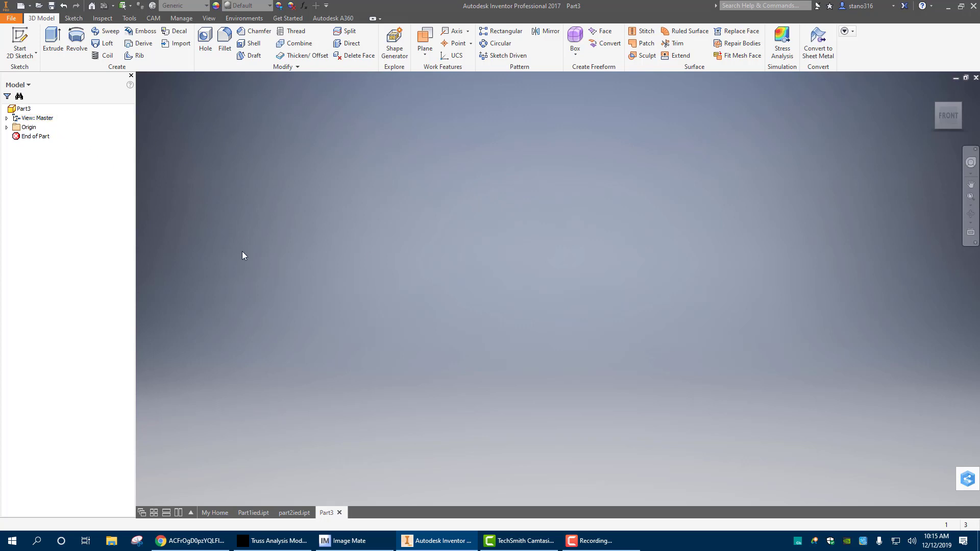
{"action": "left_click", "coordinate": [20, 35]}
{"action": "left_click", "coordinate": [515, 158]}
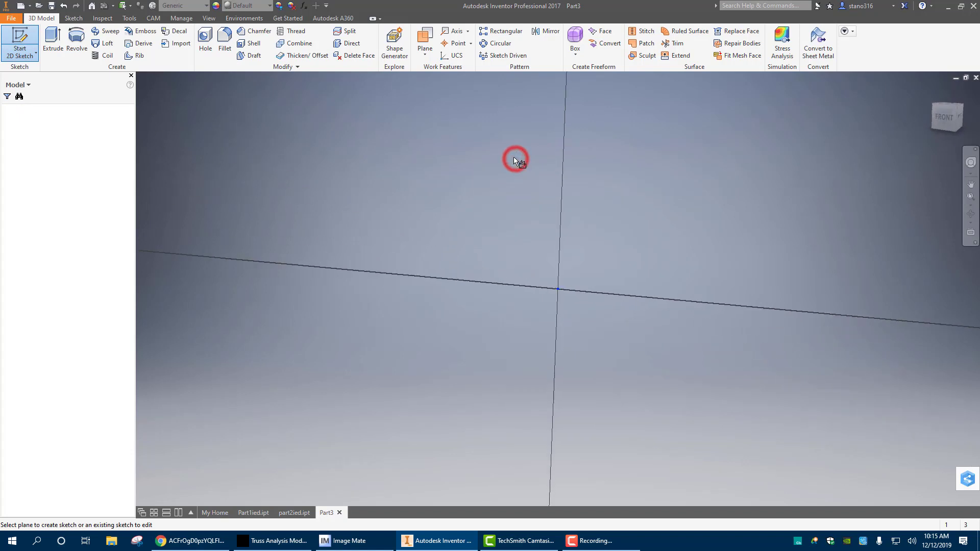
Draw a two-point center rectangle 3.5 in wide and 2.5 in high, centred on the sketch origin
{"action": "left_click", "coordinate": [131, 53]}
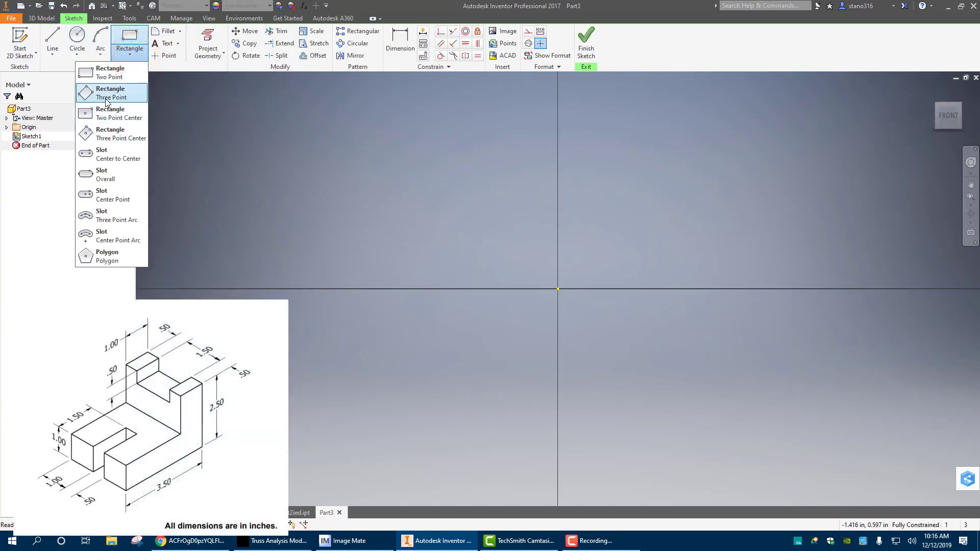
{"action": "left_click", "coordinate": [109, 118]}
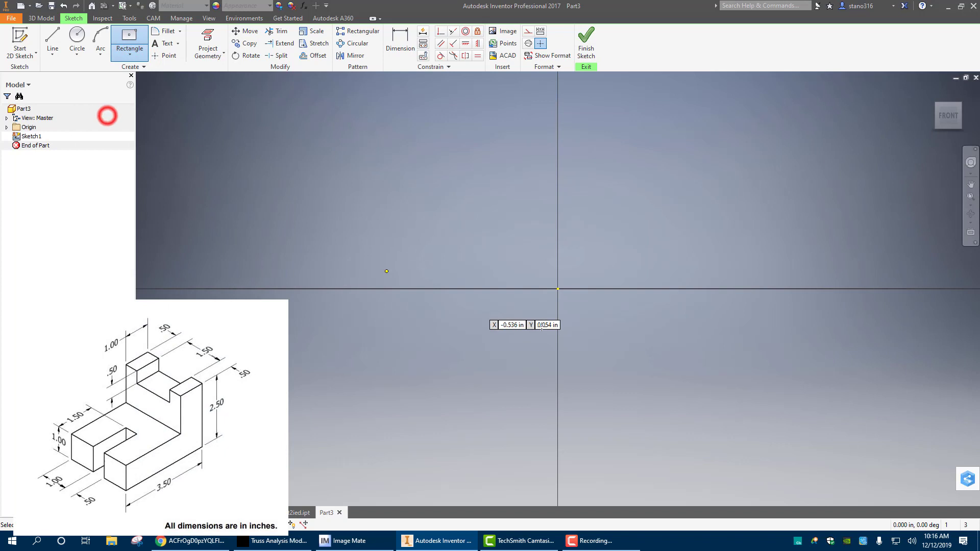
{"action": "left_click", "coordinate": [558, 288]}
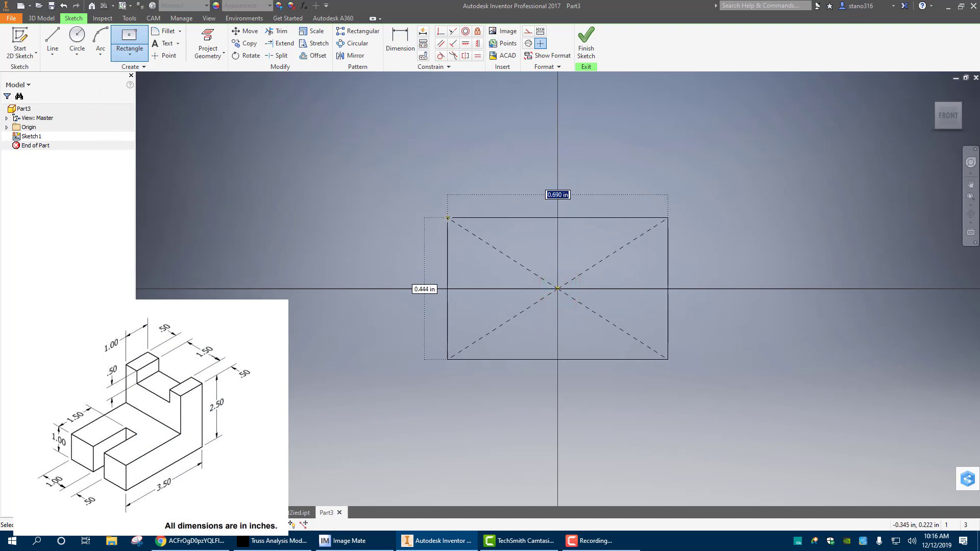
{"action": "type", "text": "3.5"}
{"action": "key", "text": "Tab"}
{"action": "type", "text": "2."}
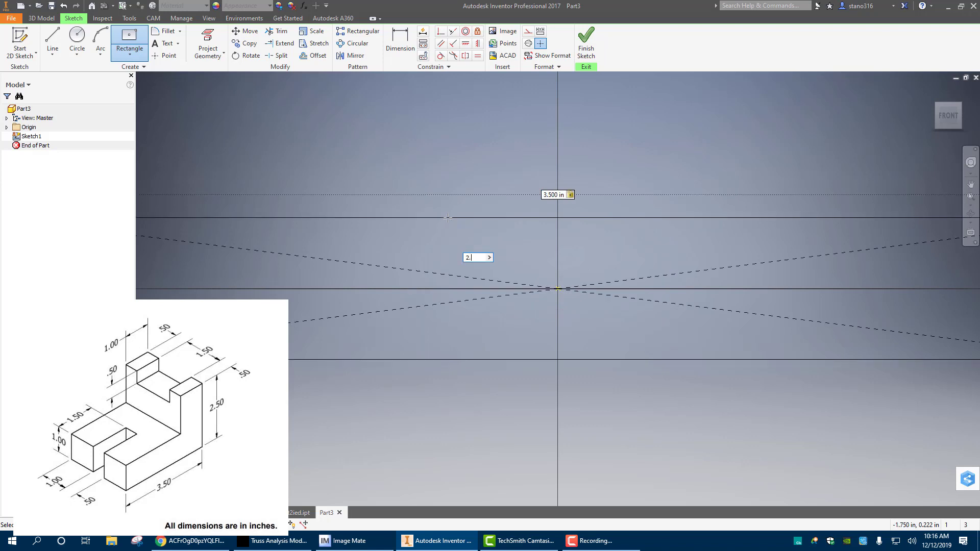
{"action": "key", "text": "Return"}
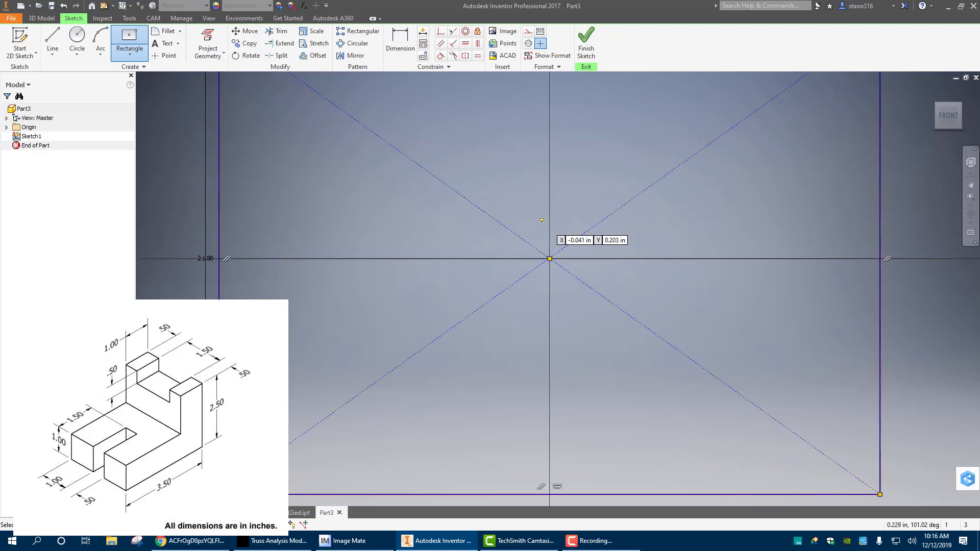
Finish the sketch and extrude the rectangle into a block by a distance of .5+1.5+.5 in
{"action": "middle_click_drag", "start_coordinate": [550, 213], "coordinate": [498, 246]}
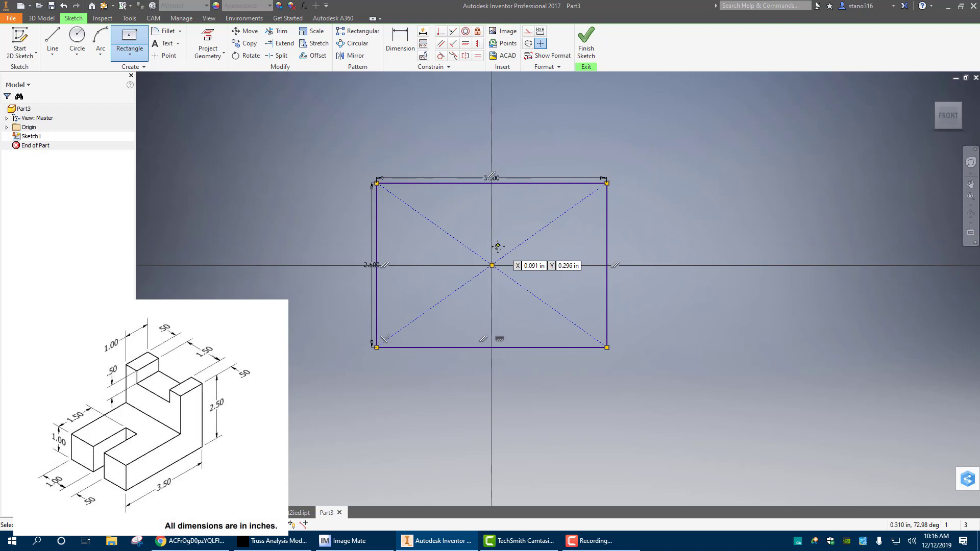
{"action": "left_click", "coordinate": [585, 44]}
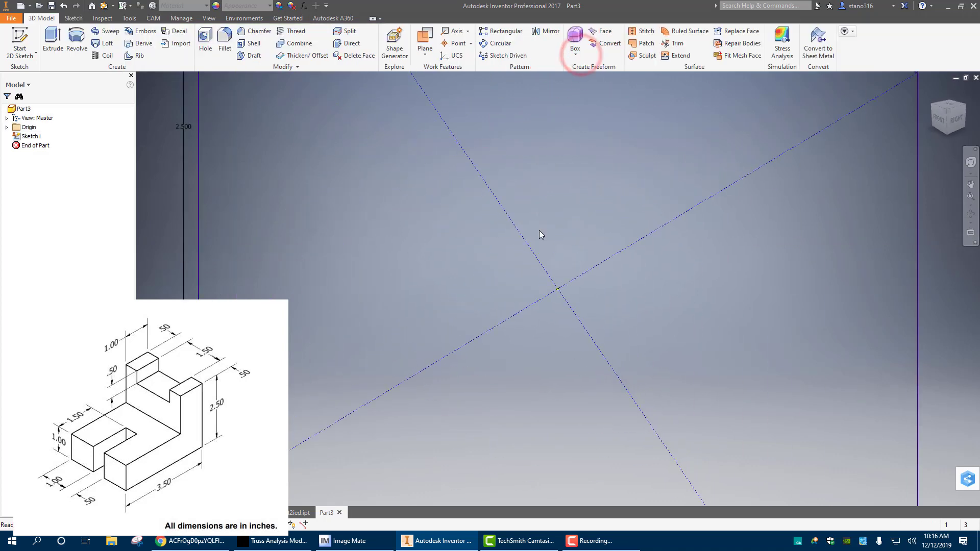
{"action": "left_click", "coordinate": [53, 38]}
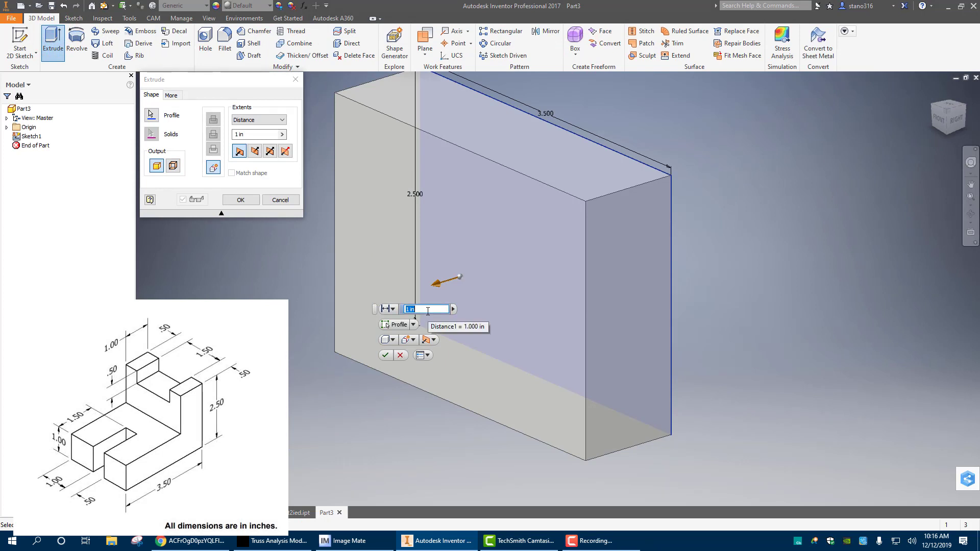
{"action": "type", "text": "5+"}
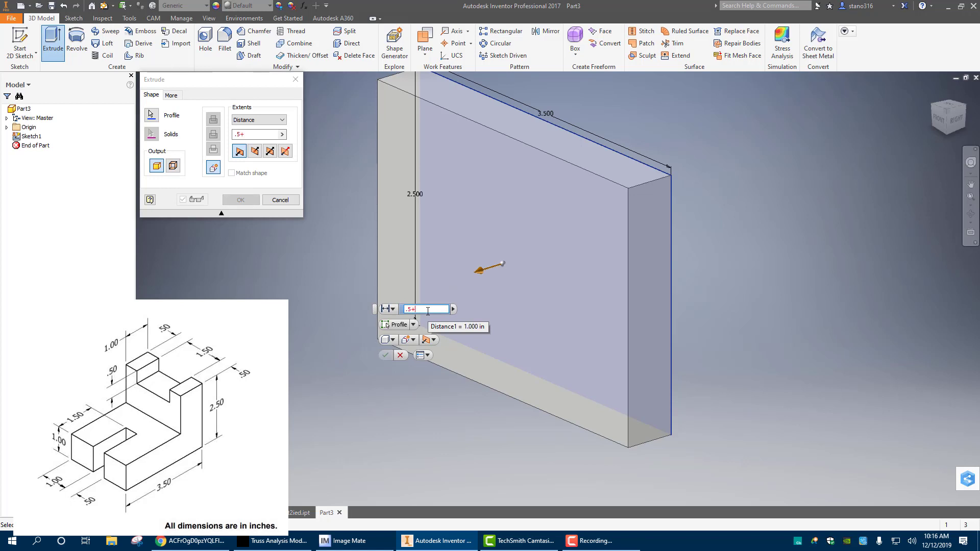
{"action": "type", "text": "1.5+"}
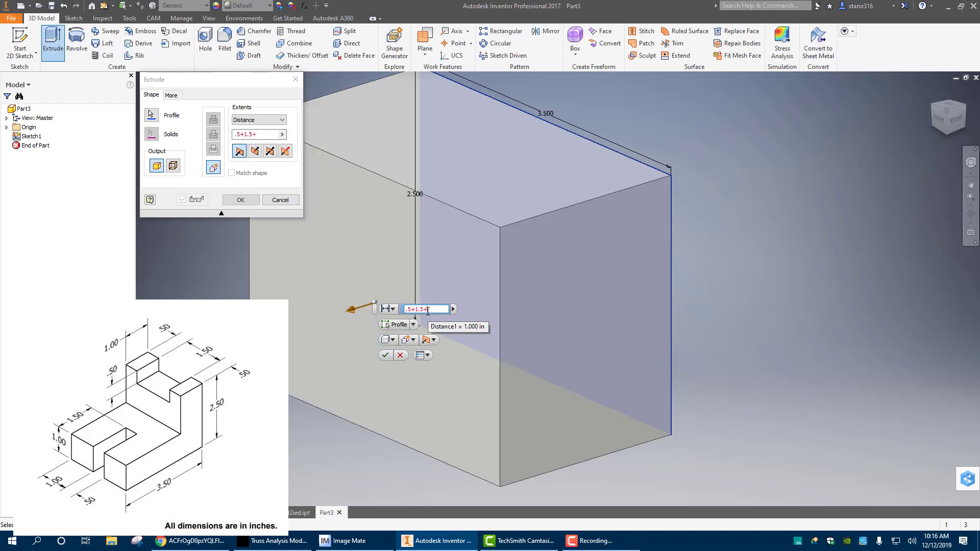
{"action": "type", "text": "5"}
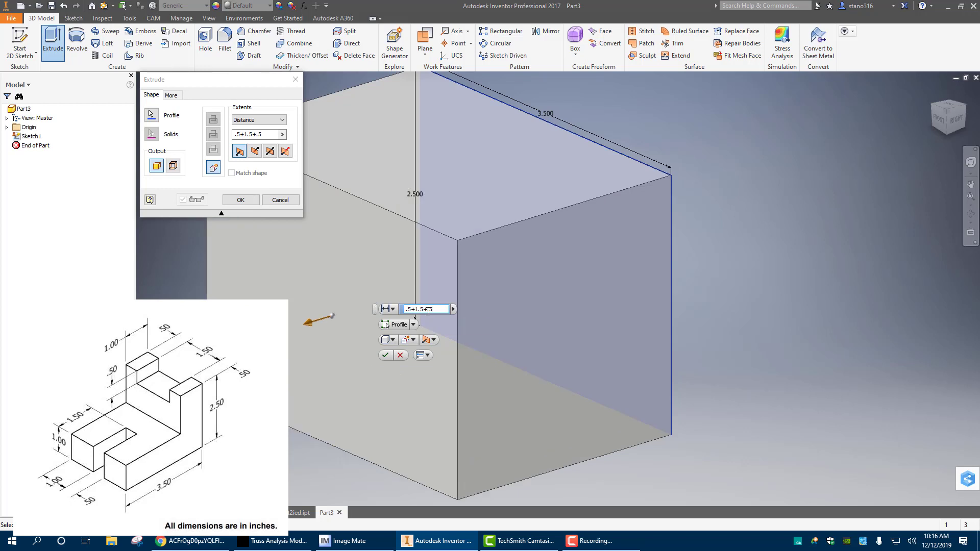
{"action": "key", "text": "Return"}
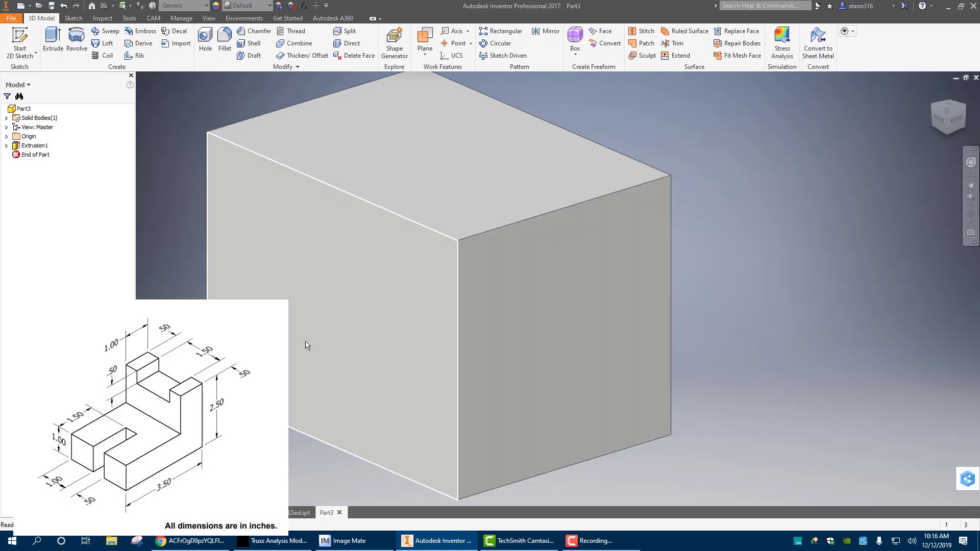
Start a sketch on the block's front face and draw a two-point rectangle about 2.7 in by 1.95 in from its upper-left corner
{"action": "left_click", "coordinate": [322, 325]}
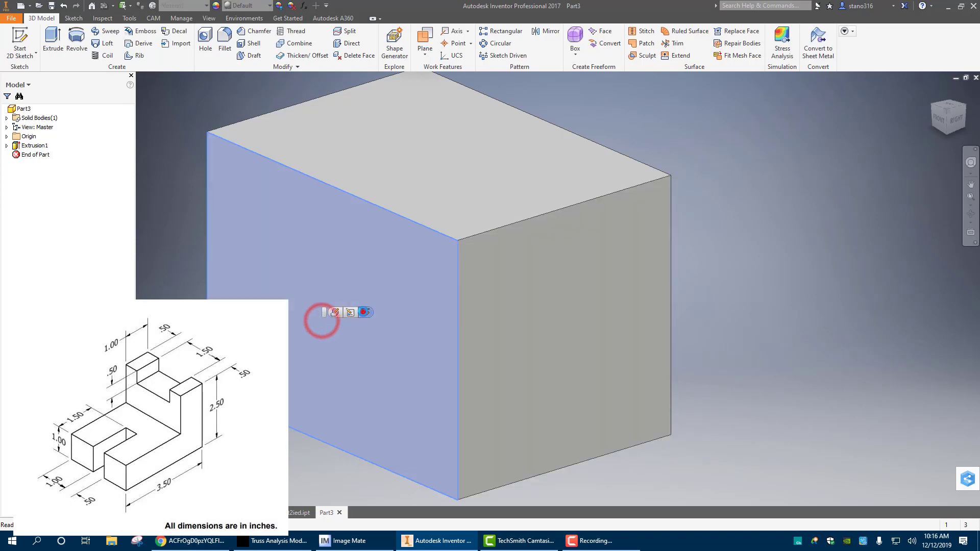
{"action": "left_click", "coordinate": [363, 313]}
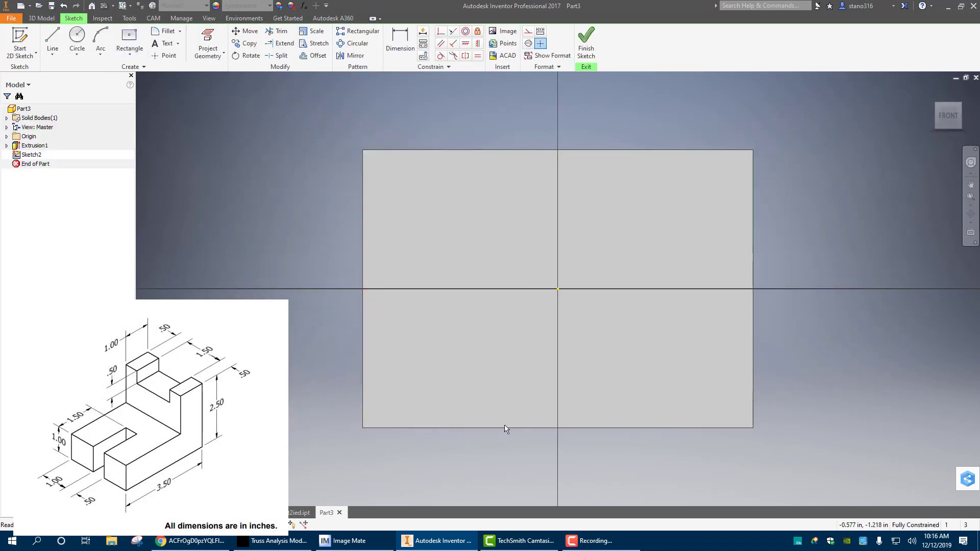
{"action": "left_click", "coordinate": [130, 51]}
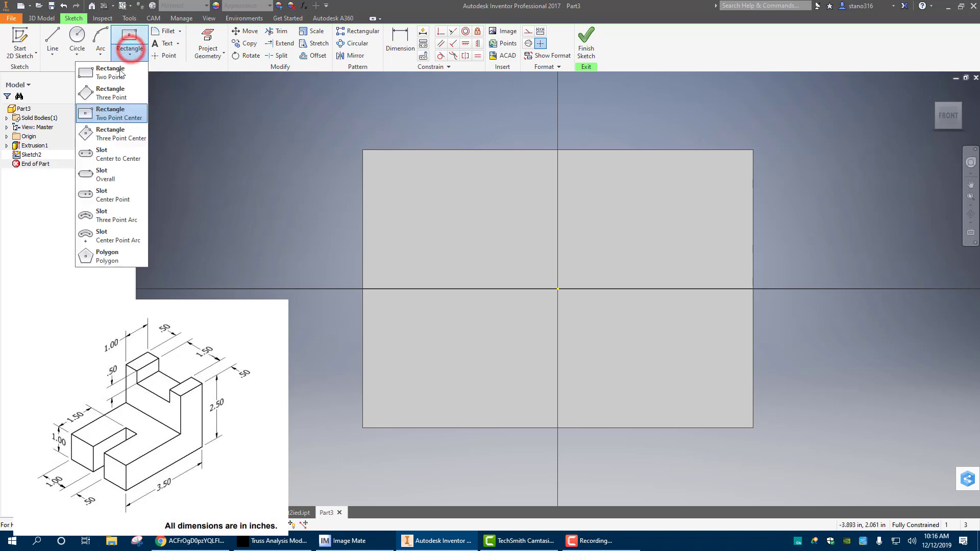
{"action": "left_click", "coordinate": [111, 77]}
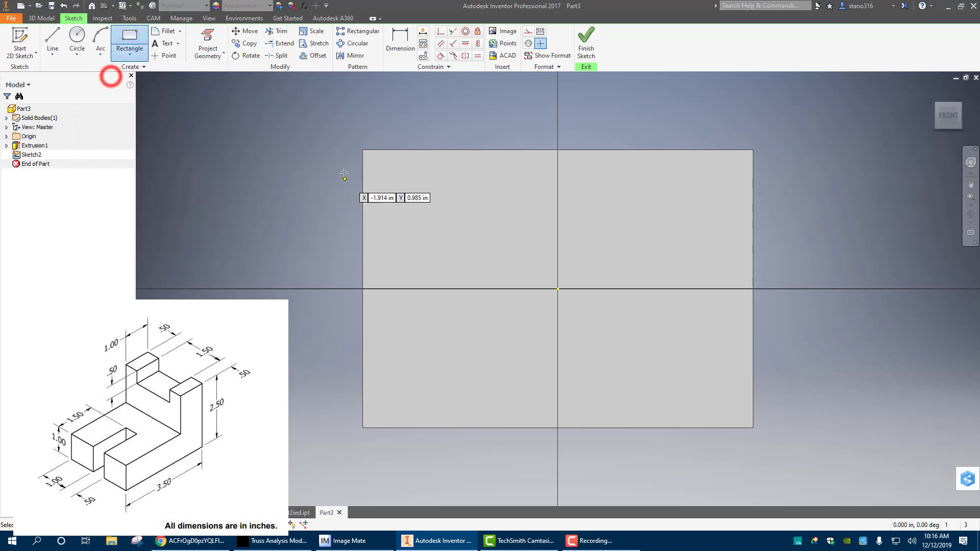
{"action": "left_click", "coordinate": [363, 150]}
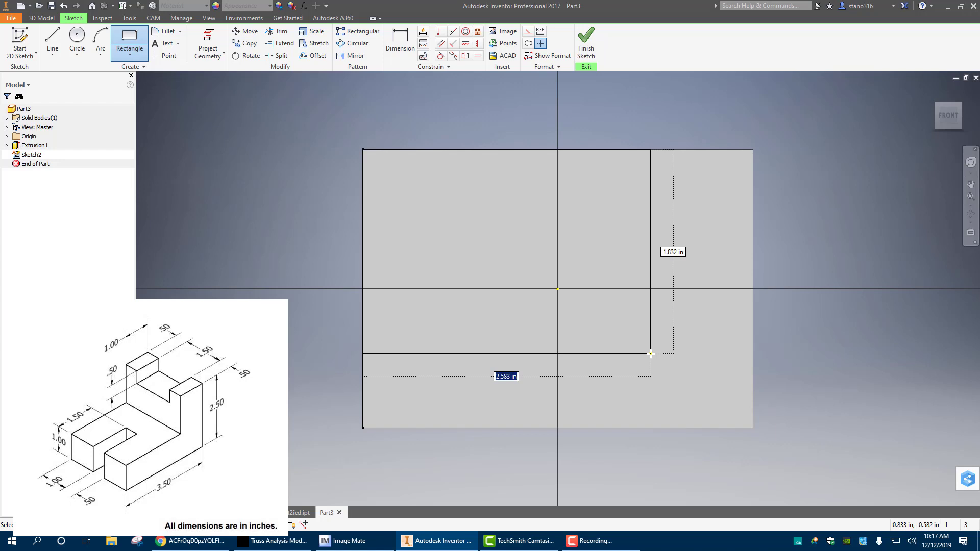
{"action": "left_click", "coordinate": [663, 366]}
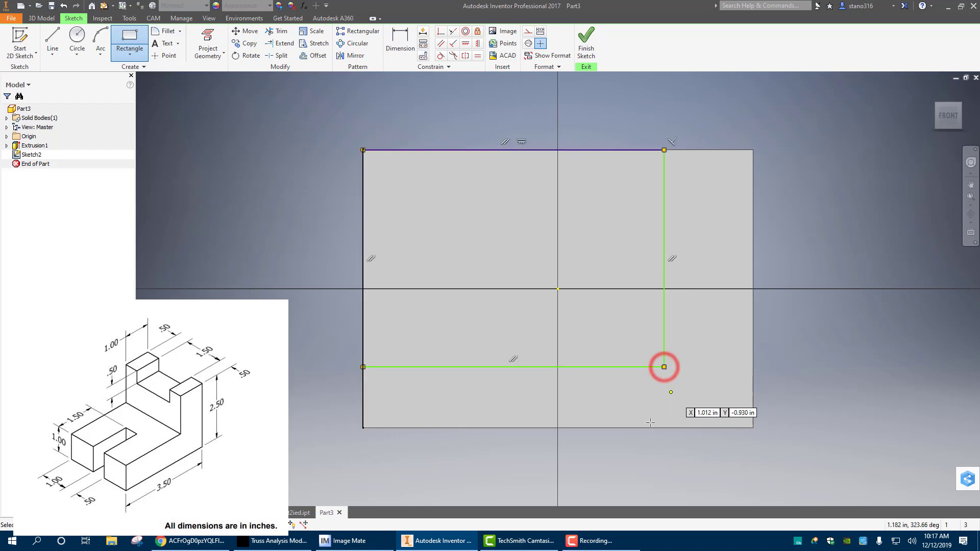
{"action": "right_click", "coordinate": [280, 104]}
{"action": "left_click", "coordinate": [309, 105]}
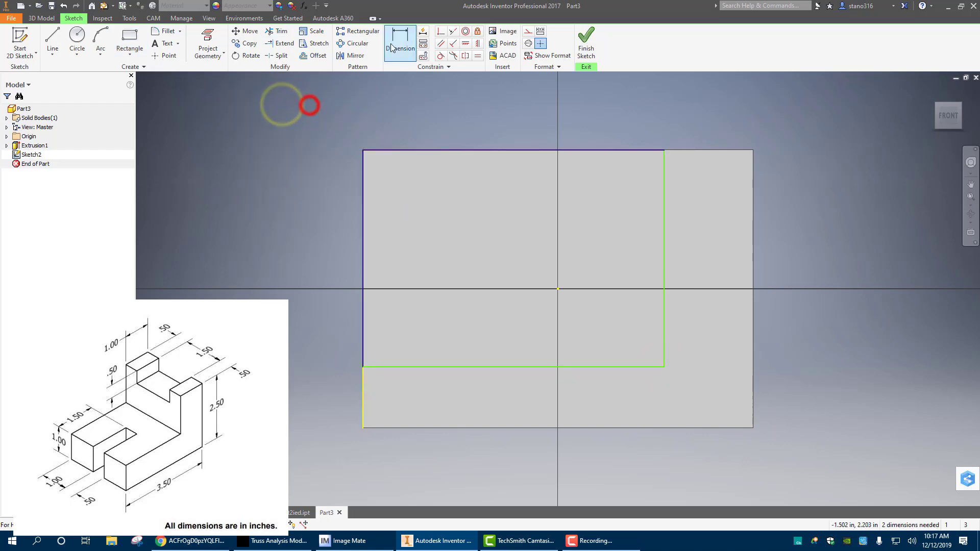
Project the right and bottom edges of the block's front face into the sketch
{"action": "left_click", "coordinate": [392, 46]}
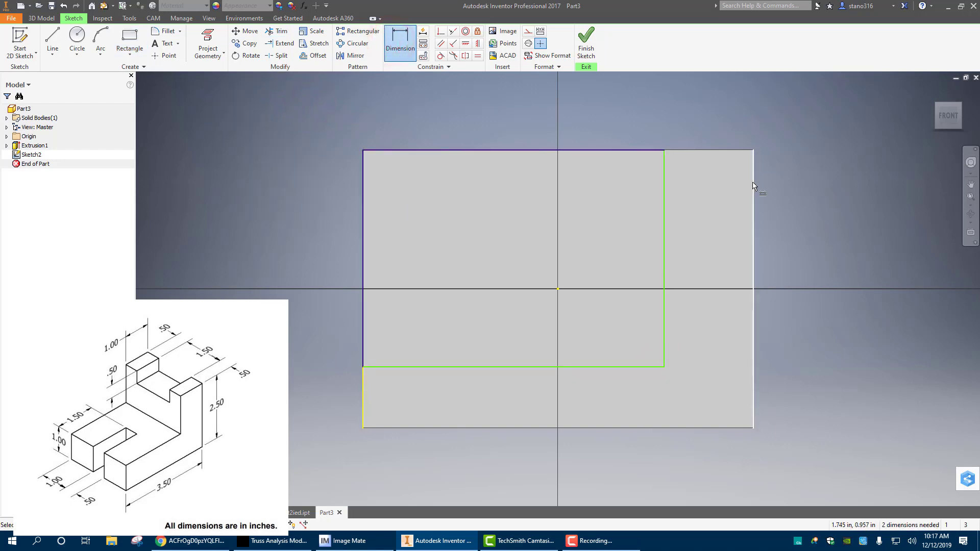
{"action": "left_click", "coordinate": [208, 44]}
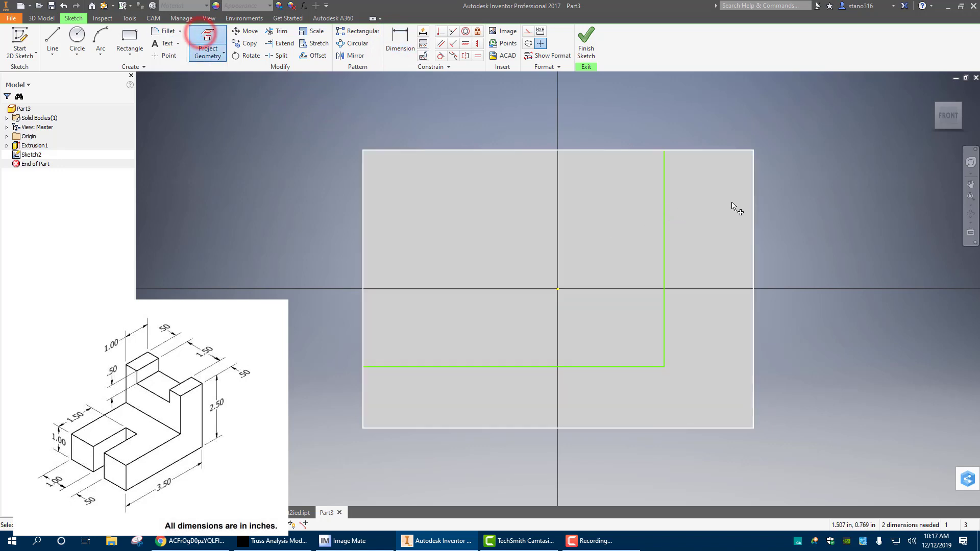
{"action": "left_click", "coordinate": [752, 196]}
{"action": "left_click", "coordinate": [754, 193]}
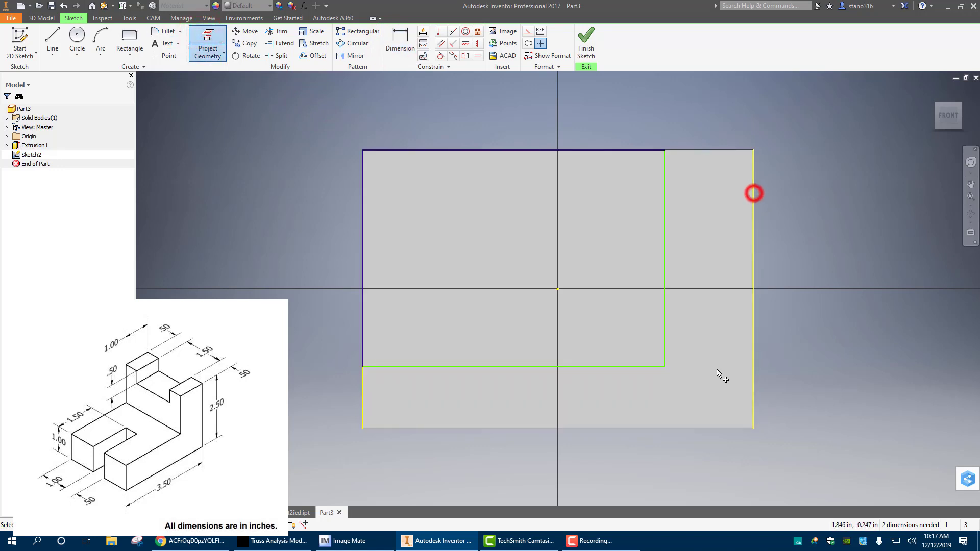
{"action": "left_click", "coordinate": [624, 427]}
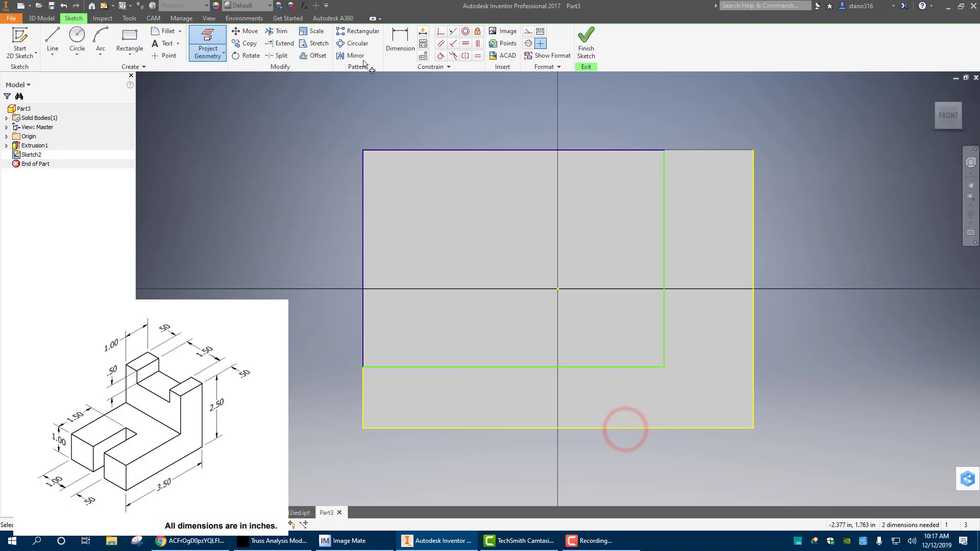
Dimension the rectangle's right side 1 in from the block's projected right edge
{"action": "left_click", "coordinate": [401, 35]}
{"action": "left_click", "coordinate": [753, 215]}
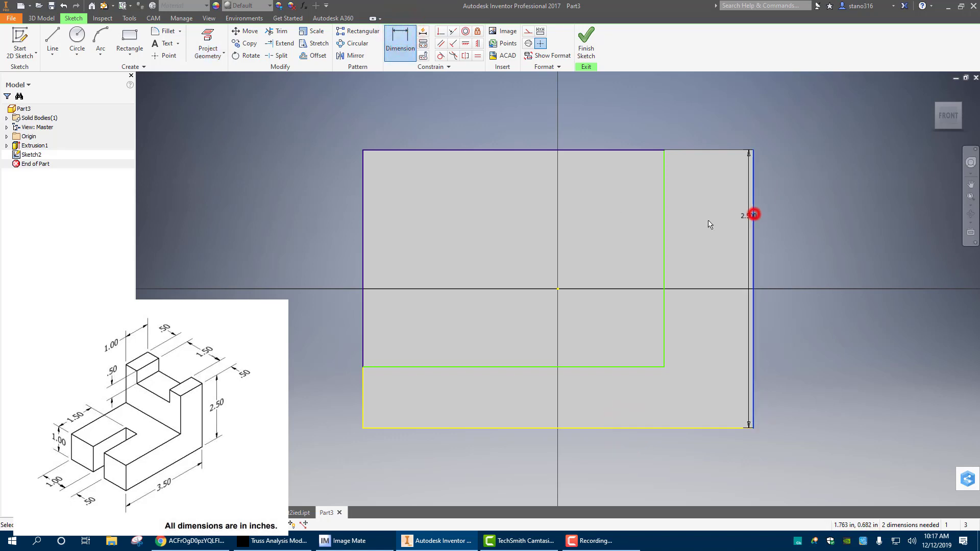
{"action": "left_click", "coordinate": [663, 213]}
{"action": "left_click", "coordinate": [698, 208]}
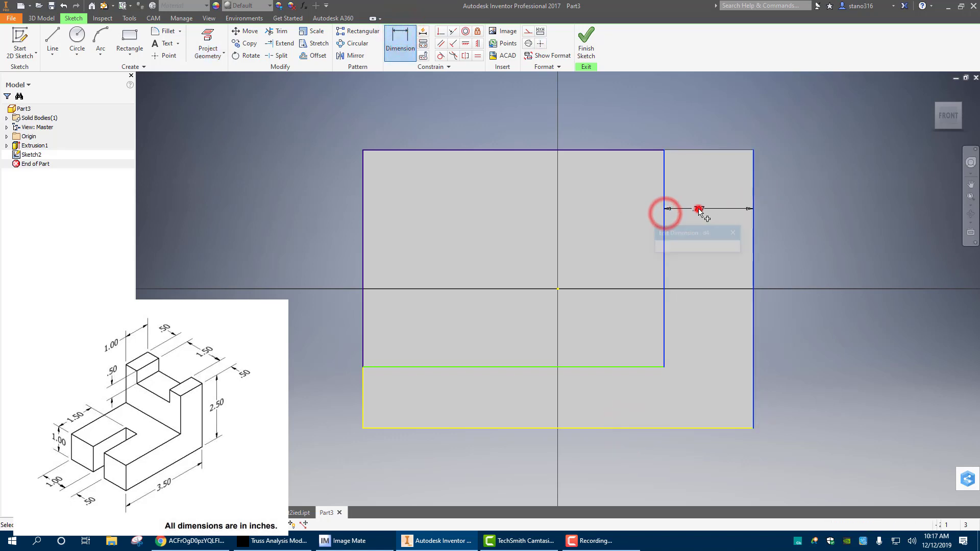
{"action": "type", "text": "1"}
{"action": "key", "text": "Return"}
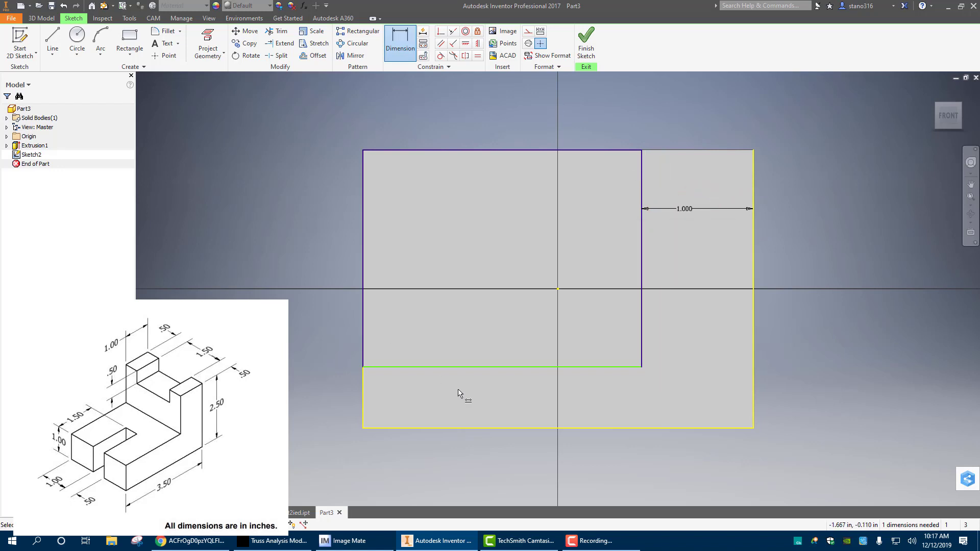
Dimension the rectangle's bottom side 1 in from the block's projected bottom edge
{"action": "left_click", "coordinate": [482, 429]}
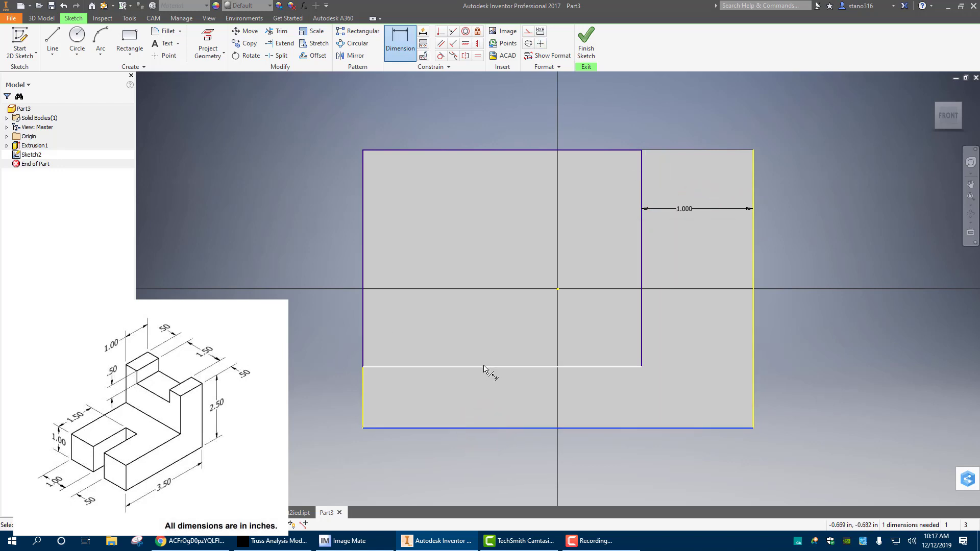
{"action": "left_click", "coordinate": [484, 367]}
{"action": "left_click", "coordinate": [484, 390]}
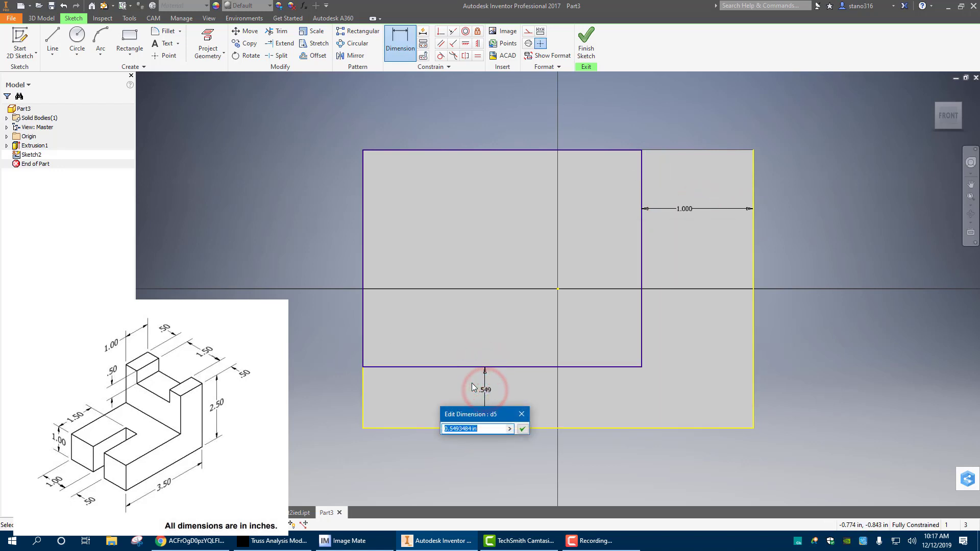
{"action": "type", "text": "1"}
{"action": "key", "text": "Return"}
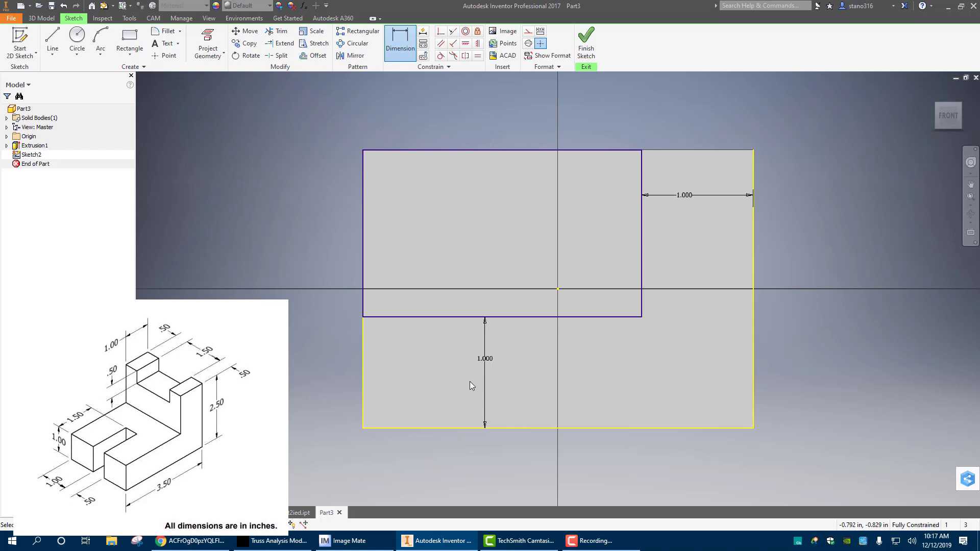
Finish the sketch and extrude the rectangle as a cut .5+1.5+.5 in deep, leaving an L-shaped block
{"action": "left_click", "coordinate": [585, 51]}
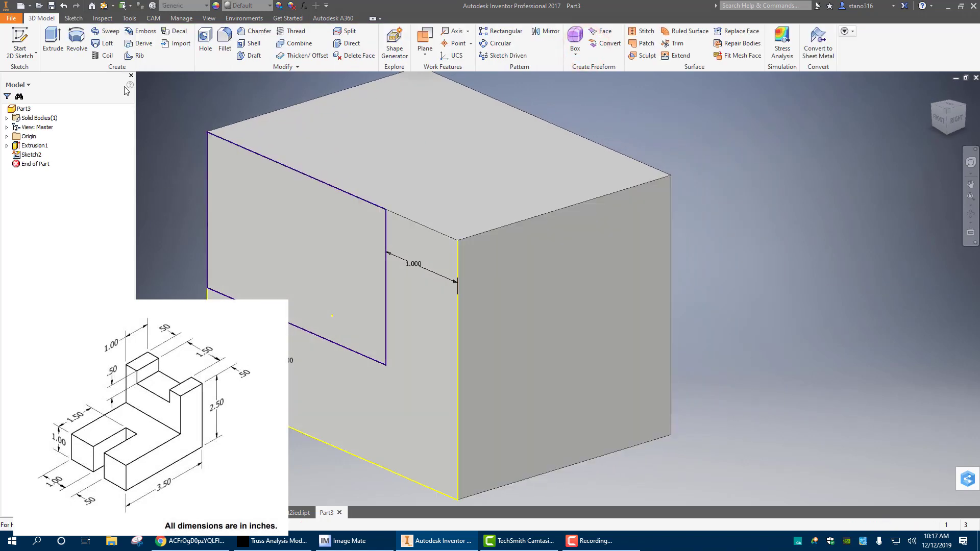
{"action": "left_click", "coordinate": [52, 43]}
{"action": "left_click", "coordinate": [318, 256]}
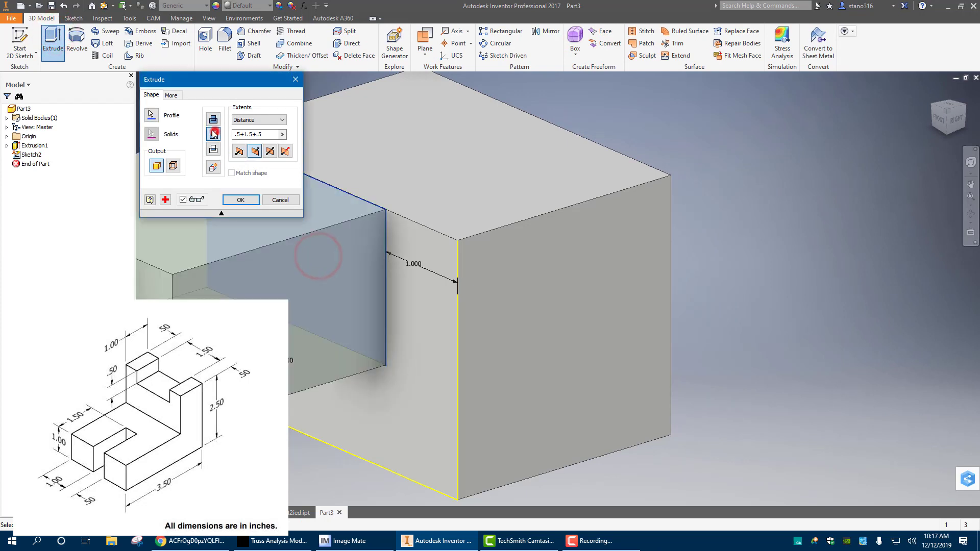
{"action": "left_click", "coordinate": [213, 134]}
{"action": "left_click", "coordinate": [236, 200]}
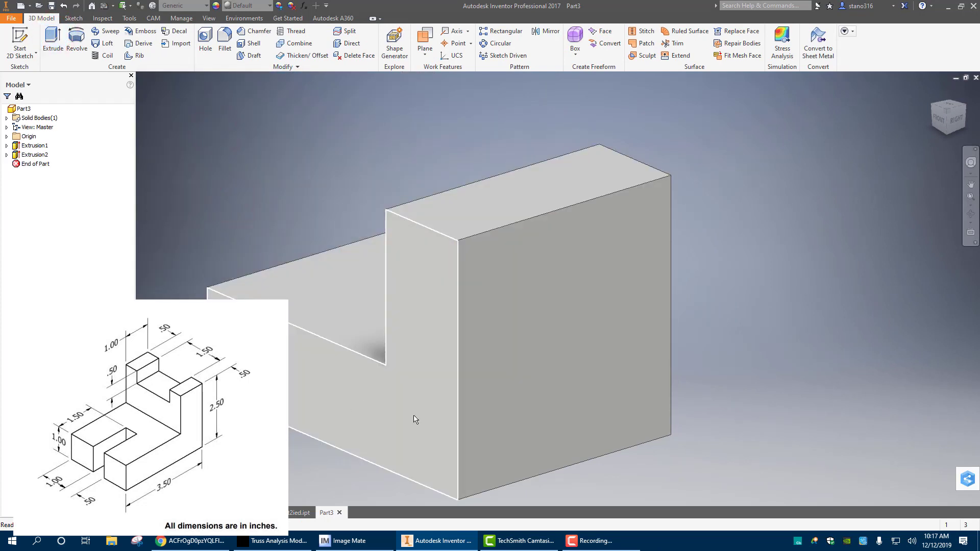
Start a new sketch on the left end face of the L-shaped block's low base
{"action": "left_click", "coordinate": [932, 92]}
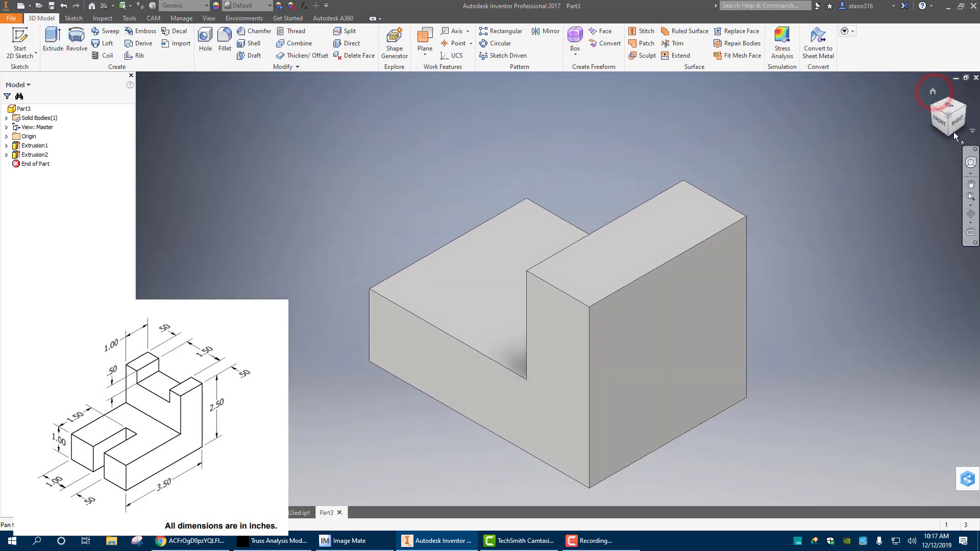
{"action": "middle_click_drag", "start_coordinate": [555, 286], "coordinate": [558, 289], "text": "shift"}
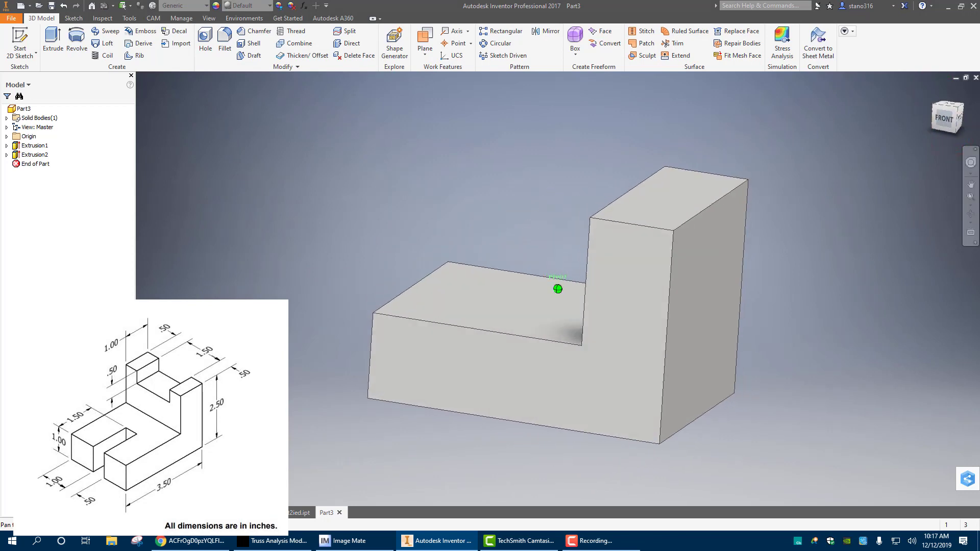
{"action": "key", "text": "F4"}
{"action": "mouse_move", "coordinate": [516, 247]}
{"action": "left_mouse_down"}
{"action": "mouse_move", "coordinate": [439, 216]}
{"action": "mouse_move", "coordinate": [335, 255]}
{"action": "mouse_move", "coordinate": [483, 236]}
{"action": "mouse_move", "coordinate": [553, 309]}
{"action": "mouse_move", "coordinate": [568, 368]}
{"action": "mouse_move", "coordinate": [586, 387]}
{"action": "left_mouse_up"}
{"action": "middle_click_drag", "start_coordinate": [562, 299], "coordinate": [446, 301]}
{"action": "scroll", "coordinate": [469, 305], "scroll_direction": "down", "scroll_amount": 2}
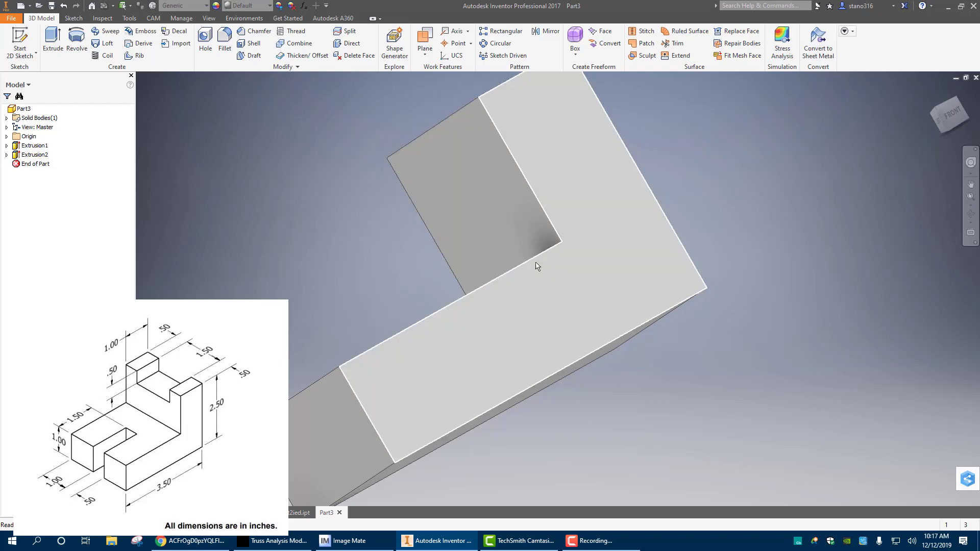
{"action": "key", "text": "F4"}
{"action": "left_click_drag", "start_coordinate": [724, 232], "coordinate": [740, 289]}
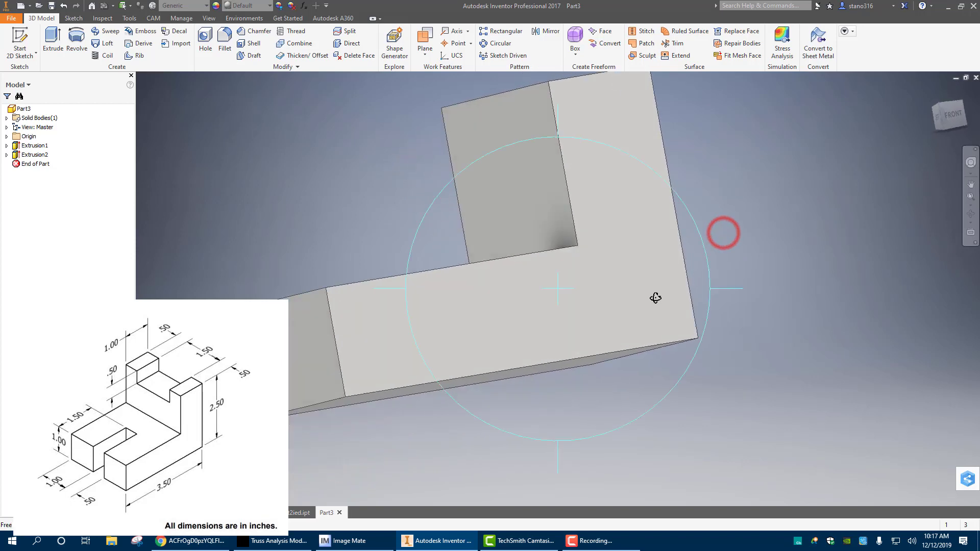
{"action": "left_click_drag", "start_coordinate": [623, 291], "coordinate": [630, 322]}
{"action": "middle_click_drag", "start_coordinate": [611, 276], "coordinate": [665, 332]}
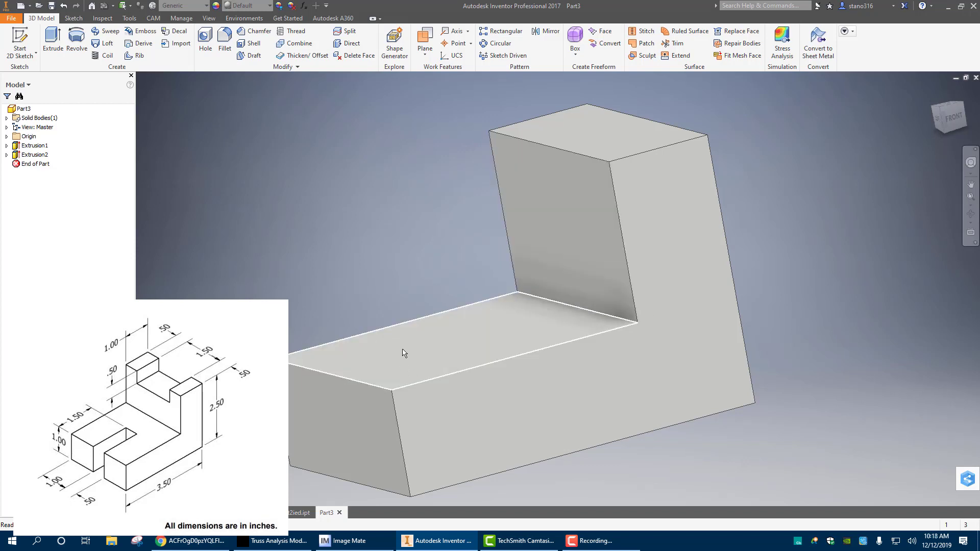
{"action": "left_click", "coordinate": [321, 429]}
{"action": "left_click", "coordinate": [368, 421]}
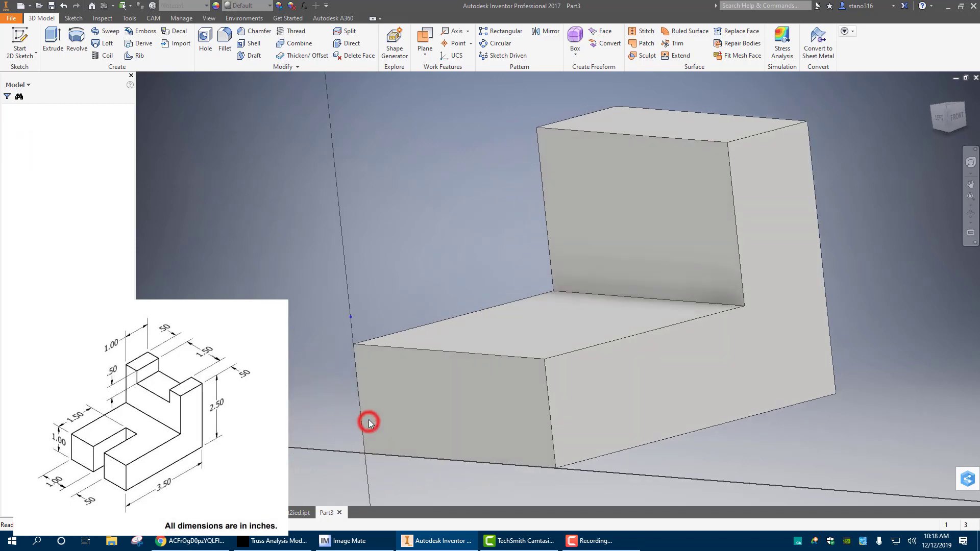
Sketch a rectangle about 0.87 in wide from the base's top edge down to its bottom edge on the end face
{"action": "left_click", "coordinate": [129, 40]}
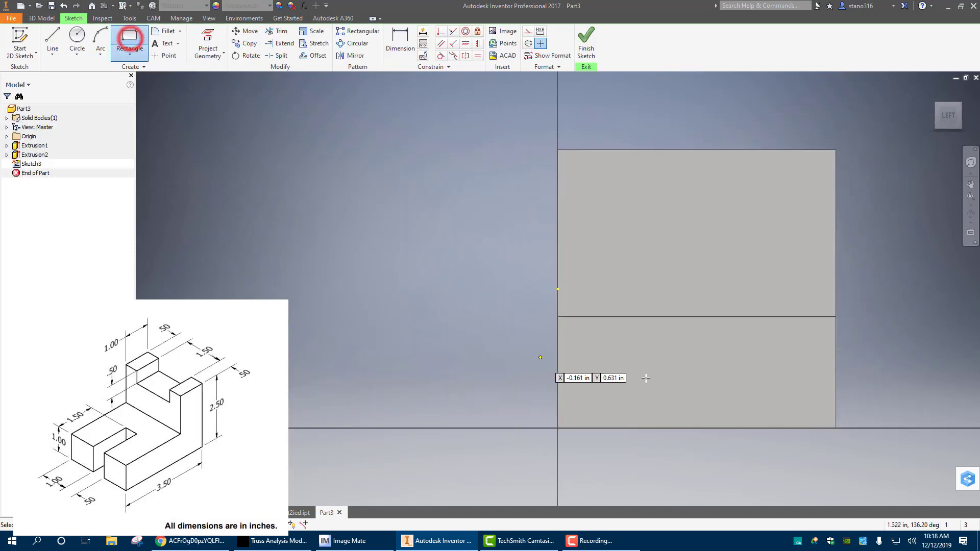
{"action": "left_click", "coordinate": [649, 317]}
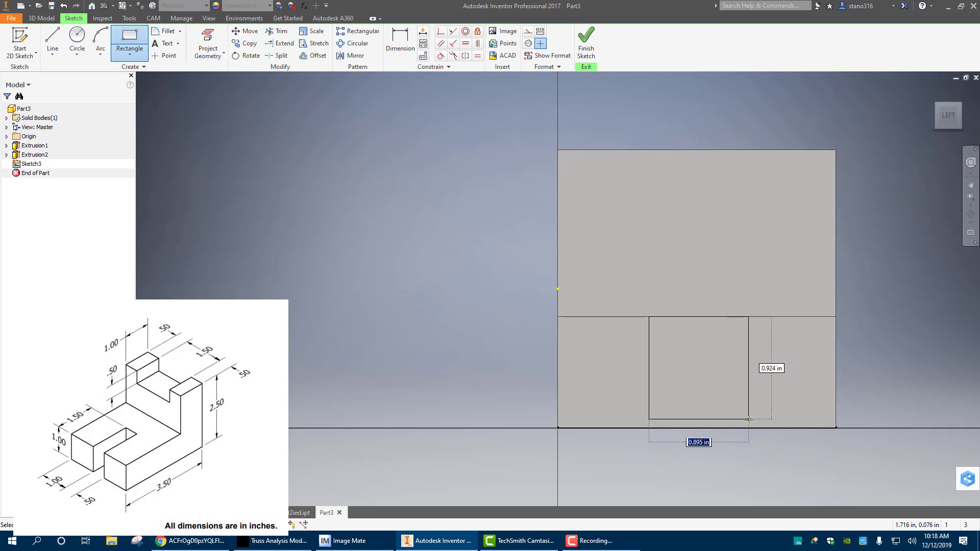
{"action": "left_click", "coordinate": [746, 426]}
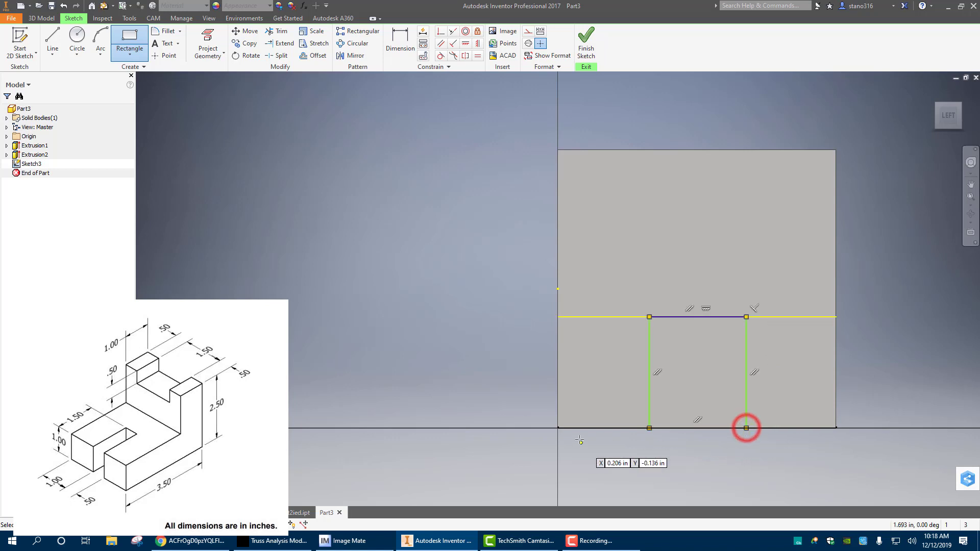
{"action": "right_click", "coordinate": [475, 343]}
{"action": "left_click", "coordinate": [513, 343]}
Dimension the slot rectangle's width as .5 in
{"action": "key", "text": "d"}
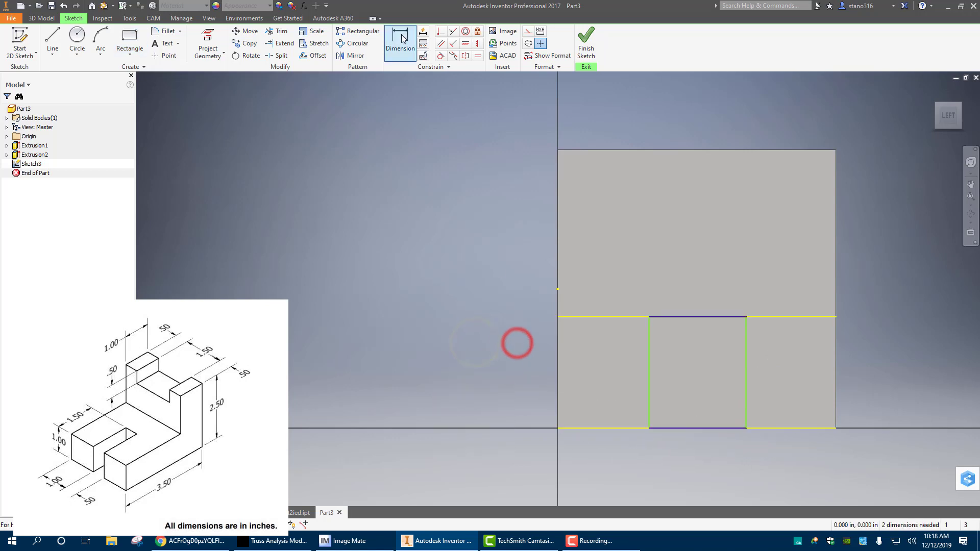
{"action": "left_click", "coordinate": [648, 397]}
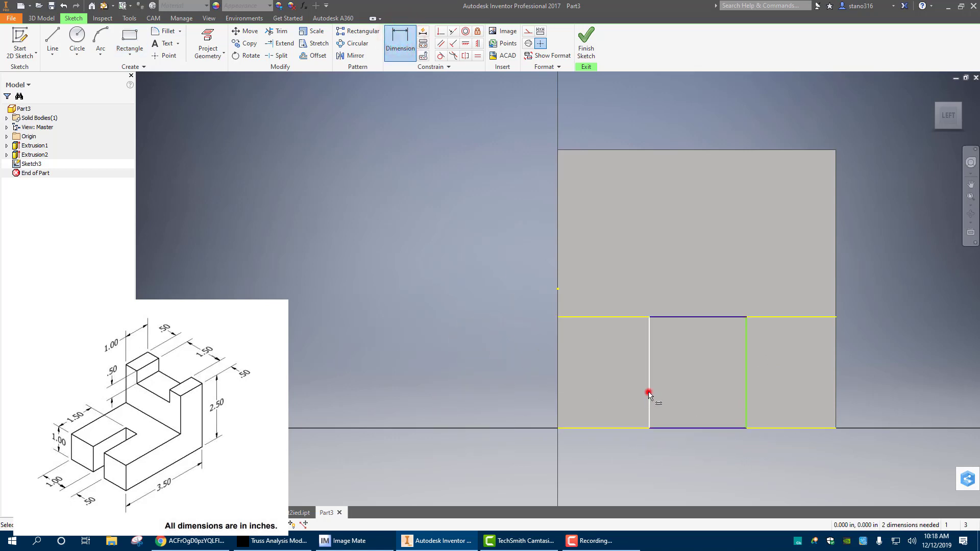
{"action": "left_click", "coordinate": [747, 384]}
{"action": "left_click", "coordinate": [696, 445]}
{"action": "type", "text": ".5"}
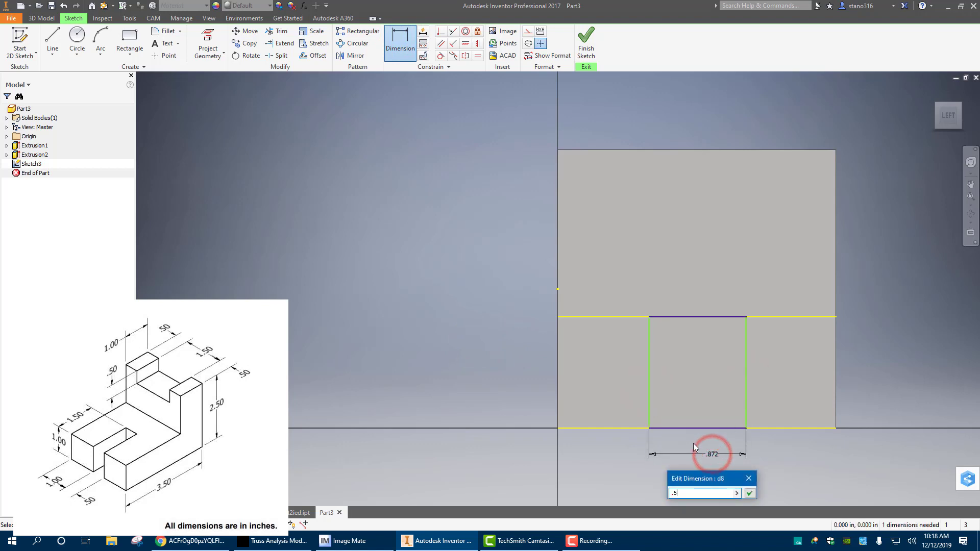
{"action": "key", "text": "Return"}
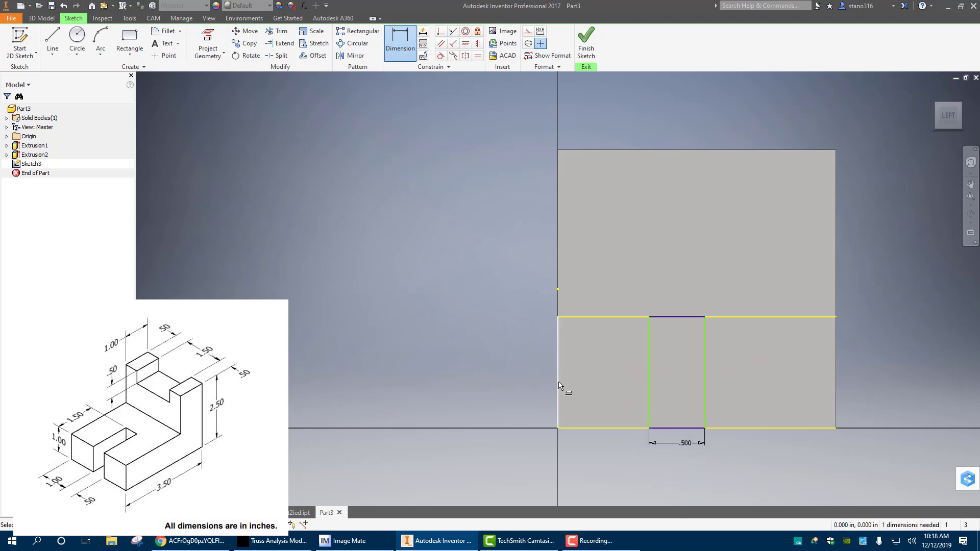
Dimension the slot rectangle's left side 1 in from the base's left edge
{"action": "left_click", "coordinate": [558, 383]}
{"action": "left_click", "coordinate": [649, 375]}
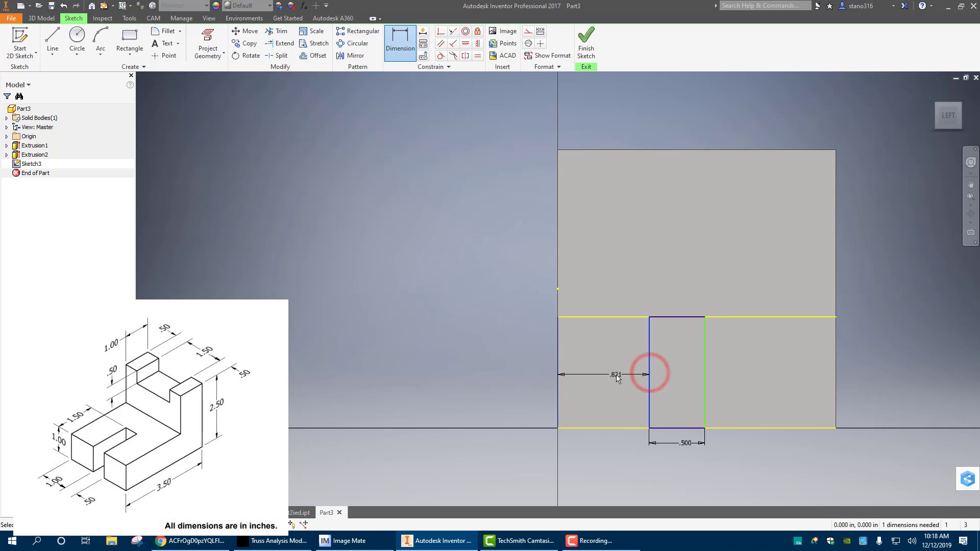
{"action": "left_click", "coordinate": [616, 376]}
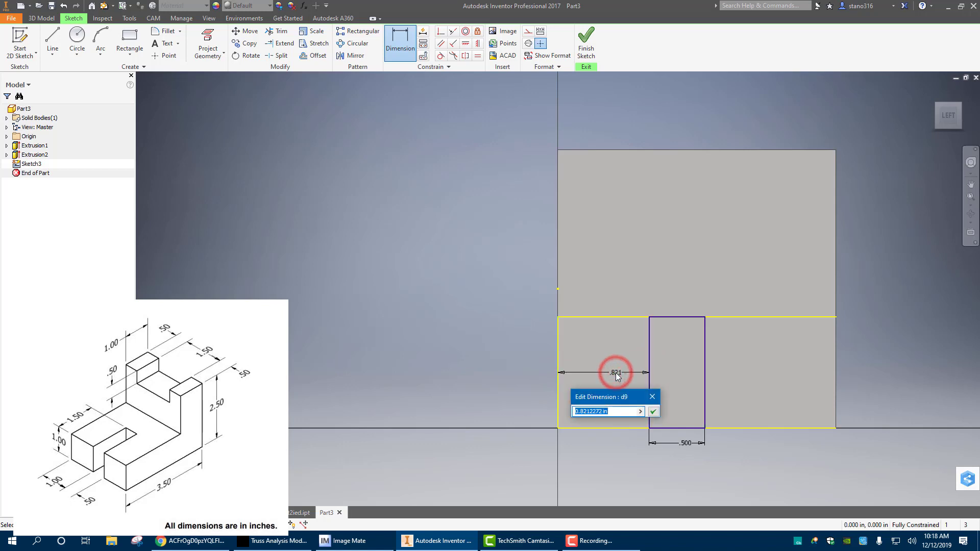
{"action": "type", "text": "1"}
{"action": "key", "text": "Return"}
Finish the sketch and extrude the slot rectangle as a cut 1.5 in deep into the base
{"action": "left_click", "coordinate": [586, 46]}
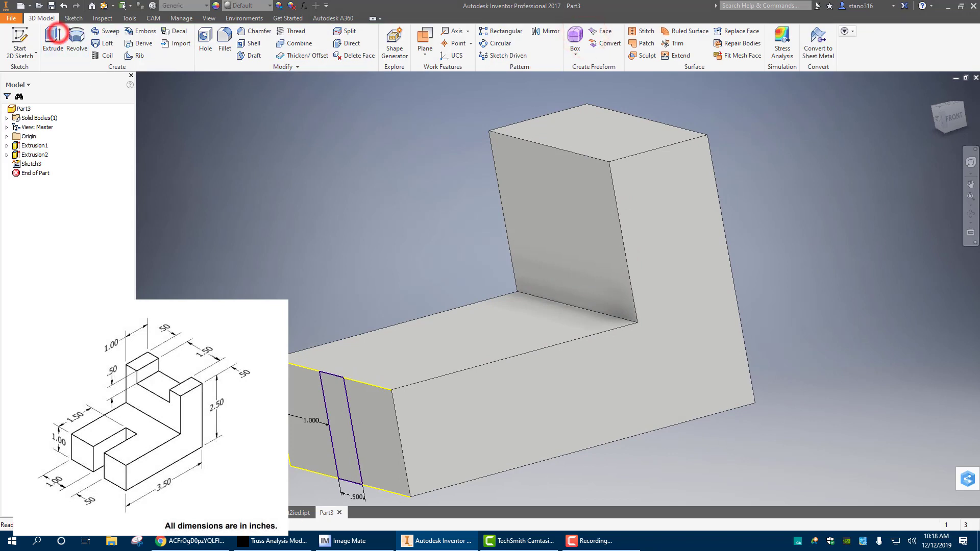
{"action": "left_click", "coordinate": [341, 417]}
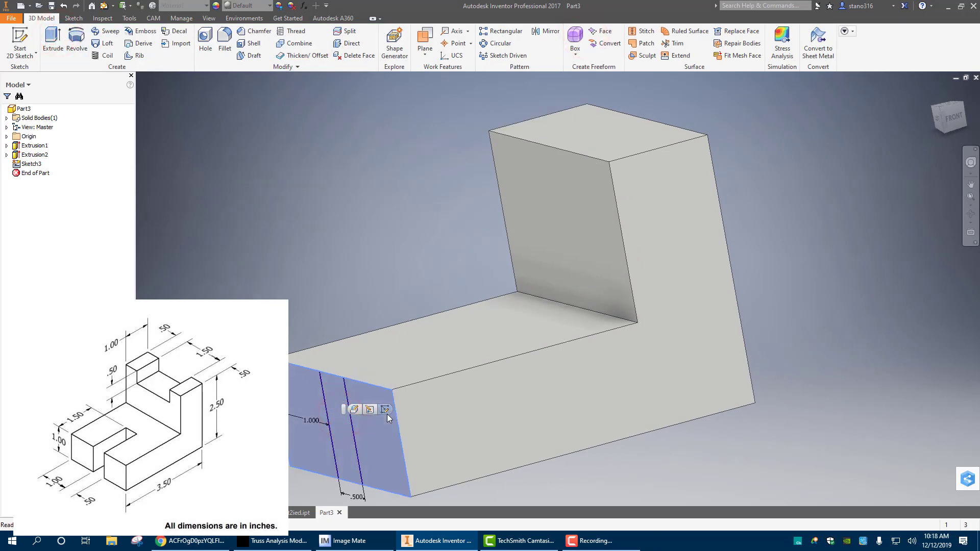
{"action": "key", "text": "Escape"}
{"action": "left_click", "coordinate": [53, 40]}
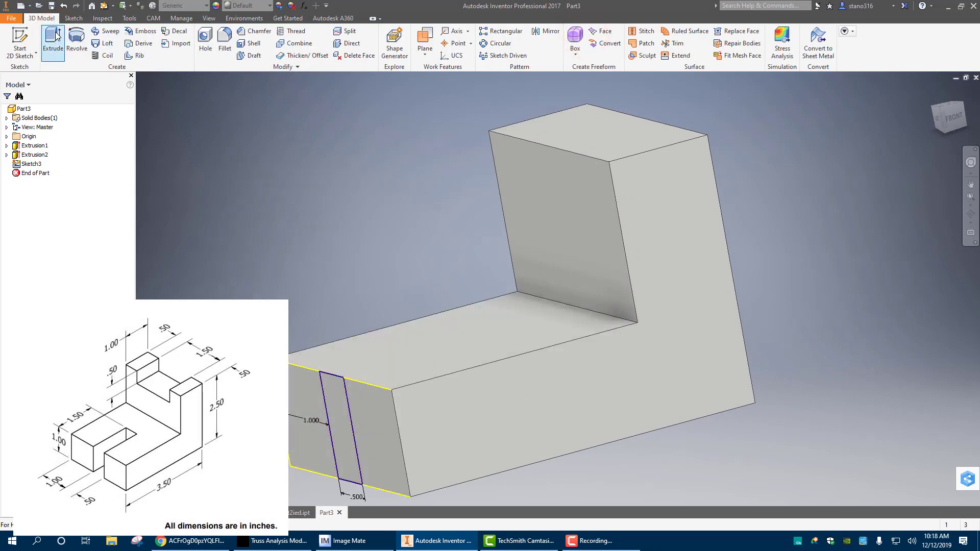
{"action": "left_click", "coordinate": [332, 398]}
{"action": "left_click", "coordinate": [213, 134]}
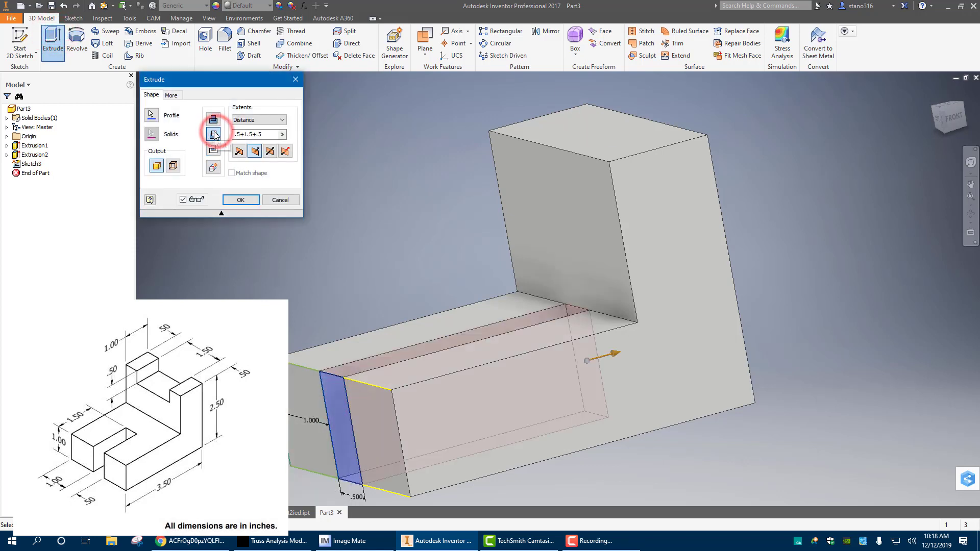
{"action": "double_click", "coordinate": [268, 136]}
{"action": "type", "text": "1.5"}
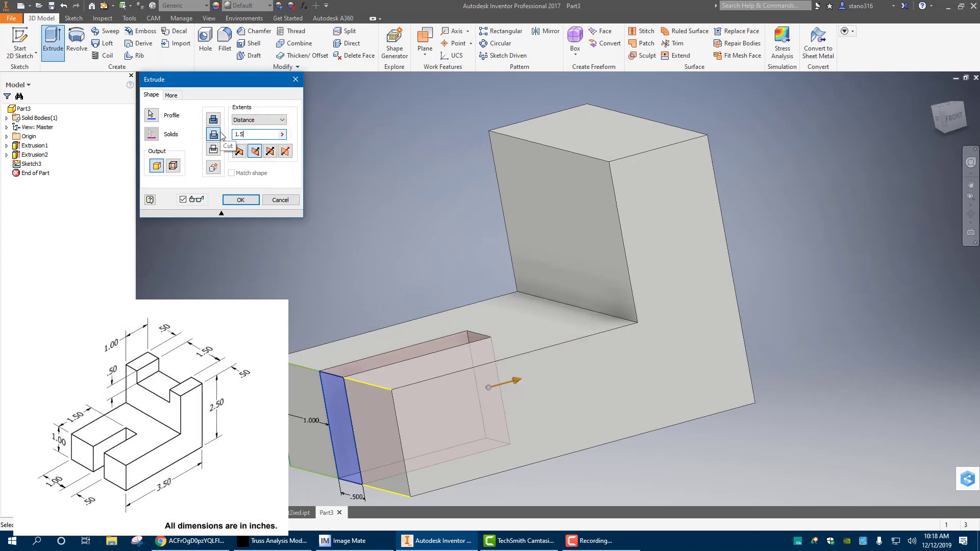
{"action": "key", "text": "Return"}
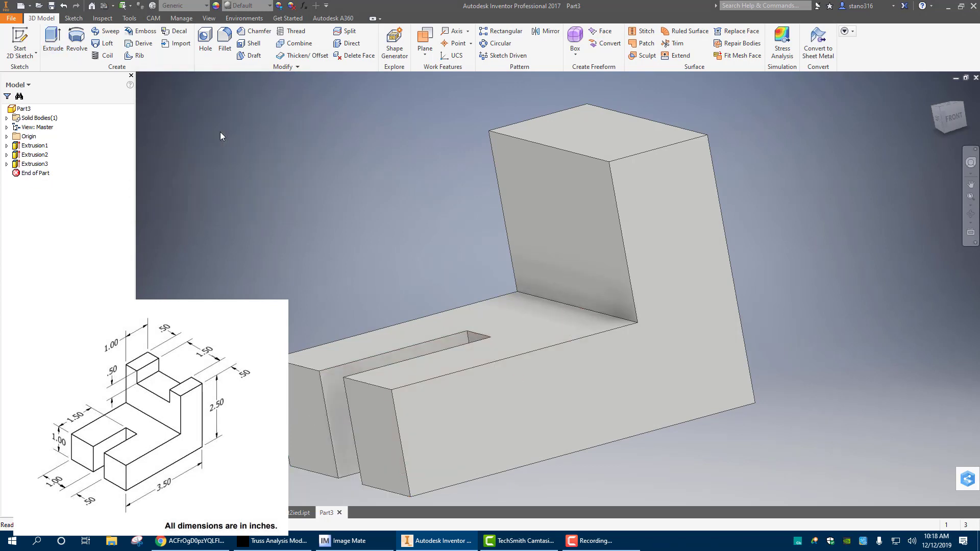
Start a sketch on the upright's inner face and draw a 1.5 by .5 in rectangle down from its top edge
{"action": "left_click", "coordinate": [569, 213]}
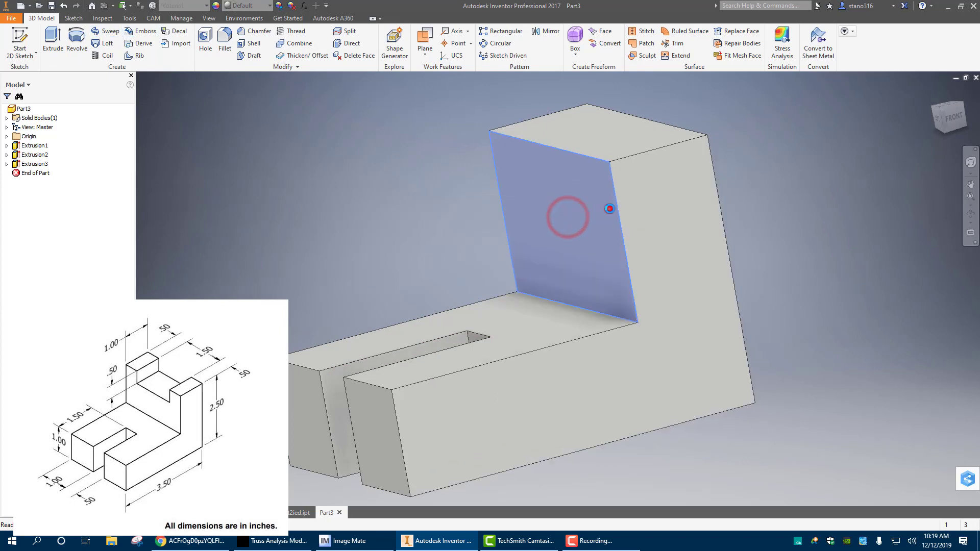
{"action": "left_click", "coordinate": [609, 210]}
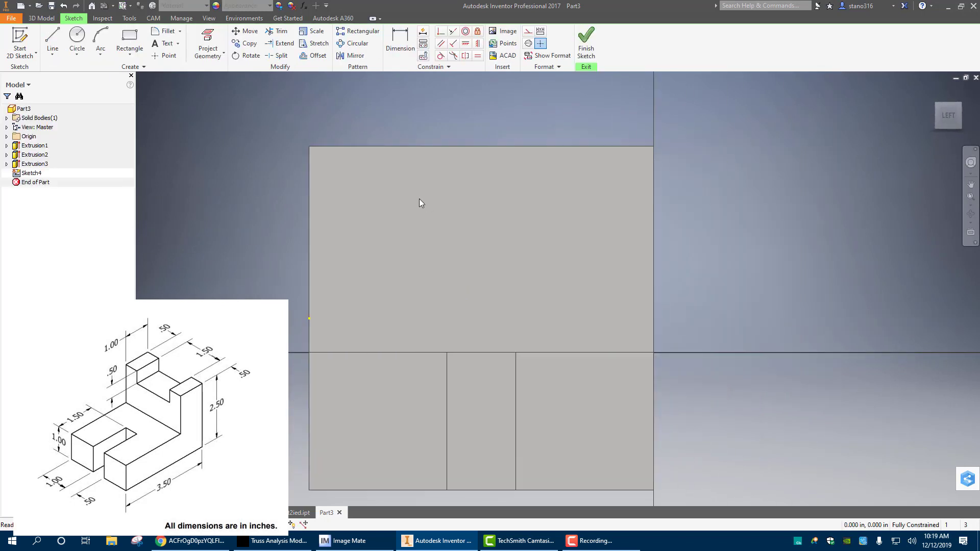
{"action": "left_click", "coordinate": [128, 40]}
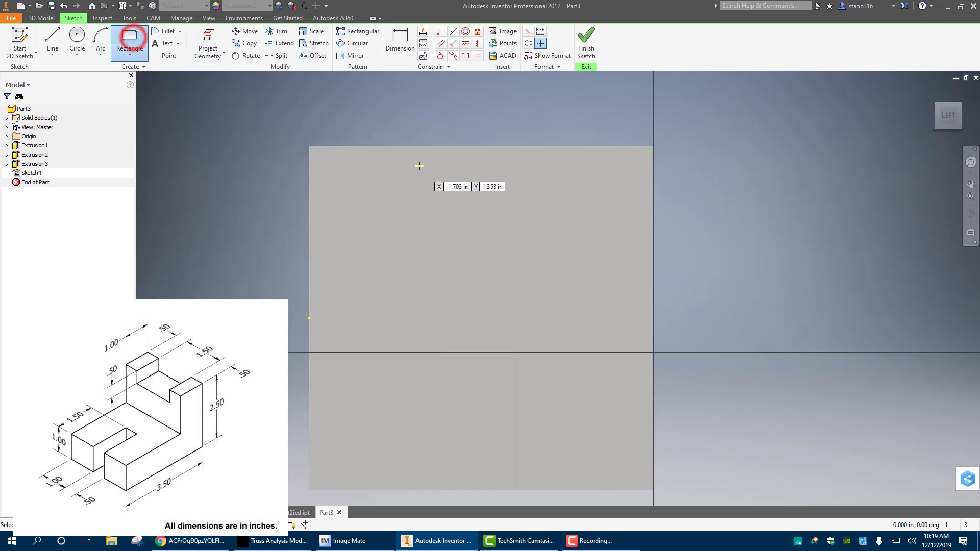
{"action": "left_click", "coordinate": [389, 146]}
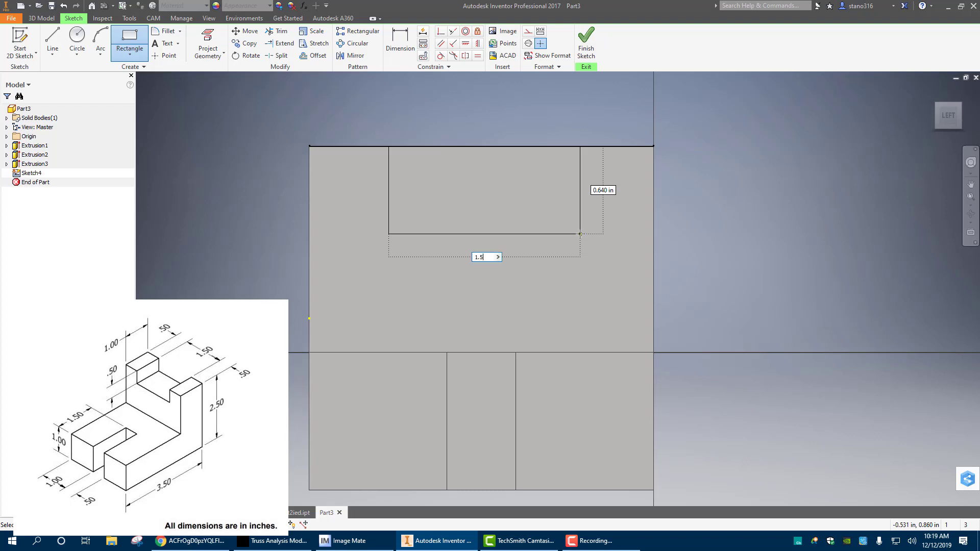
{"action": "type", "text": "1.5"}
{"action": "key", "text": "Tab"}
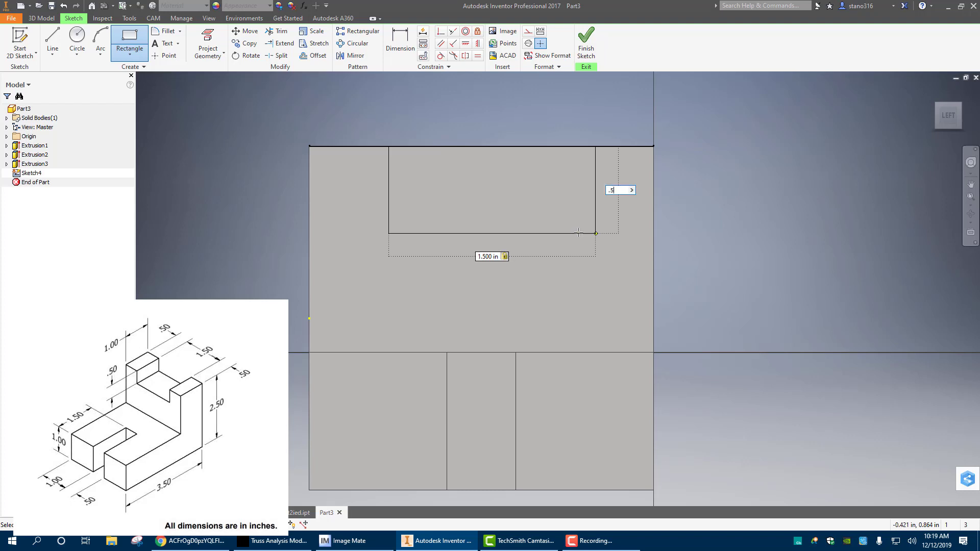
{"action": "type", "text": ".5"}
{"action": "key", "text": "Return"}
Dimension the notch rectangle's left side .5 in from the upright's left edge
{"action": "left_click", "coordinate": [399, 41]}
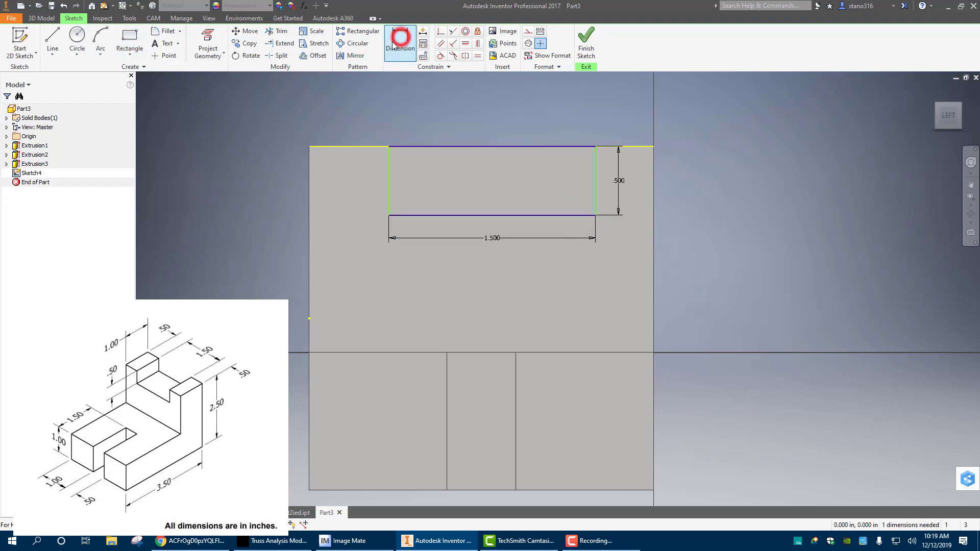
{"action": "left_click", "coordinate": [309, 192]}
{"action": "left_click", "coordinate": [389, 187]}
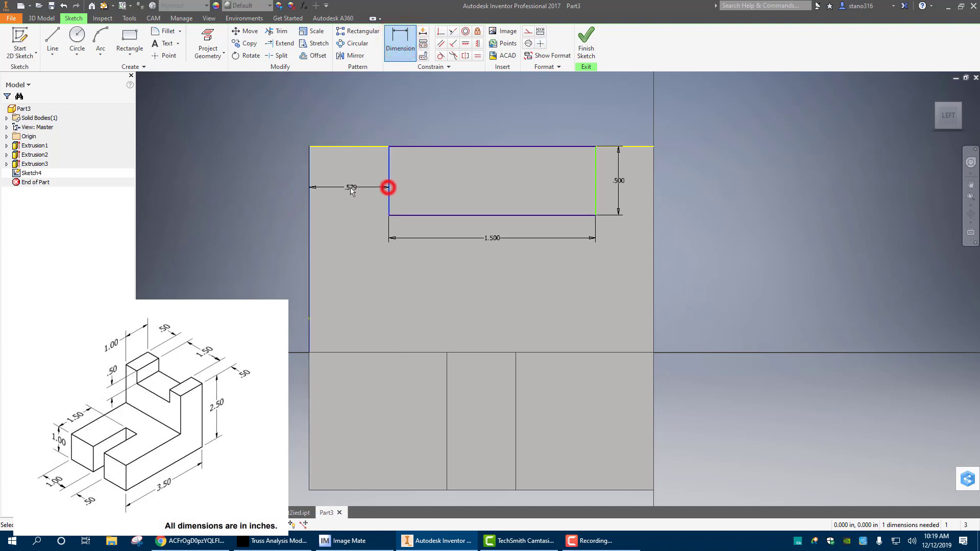
{"action": "left_click", "coordinate": [350, 188]}
{"action": "type", "text": ".5"}
{"action": "key", "text": "Return"}
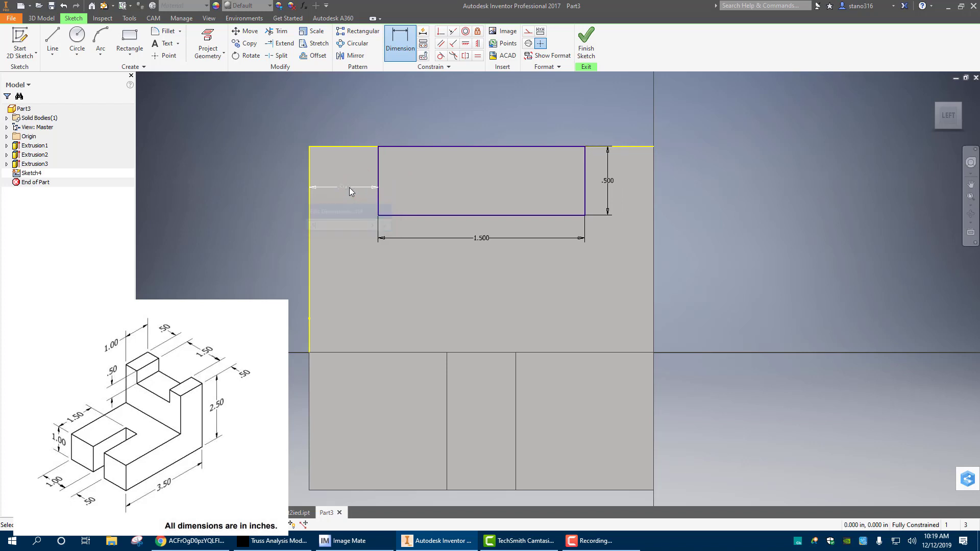
Finish the sketch and extrude the notch rectangle as a 1.5 in cut through the top of the upright
{"action": "left_click", "coordinate": [585, 43]}
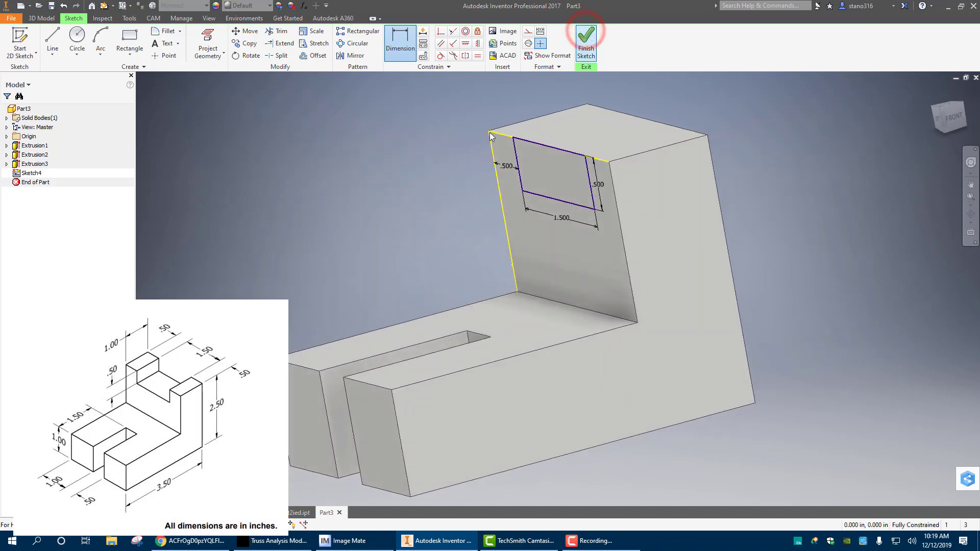
{"action": "left_click", "coordinate": [53, 41]}
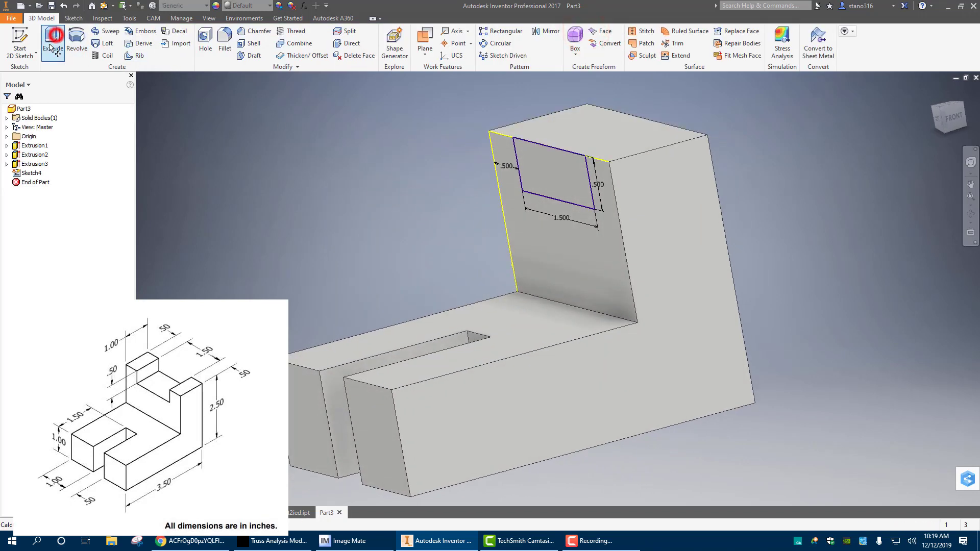
{"action": "left_click", "coordinate": [537, 172]}
{"action": "left_click", "coordinate": [210, 134]}
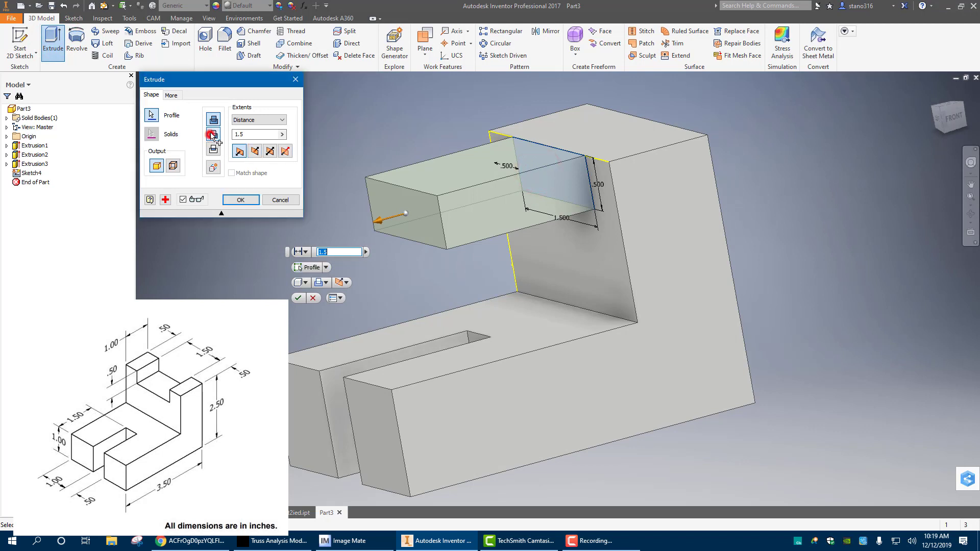
{"action": "left_click", "coordinate": [241, 199]}
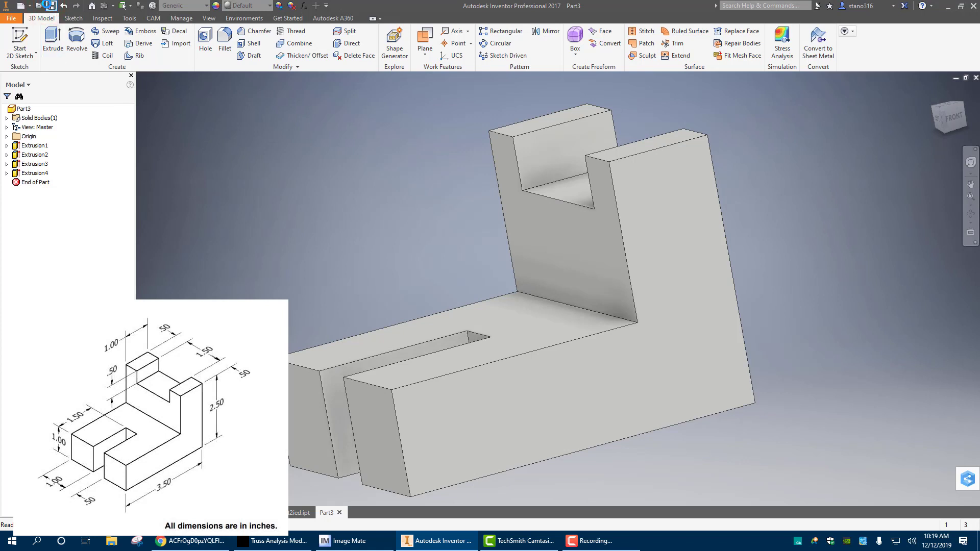
Save the finished bracket as Part3ied.ipt in the class_projects folder
{"action": "left_click", "coordinate": [123, 6]}
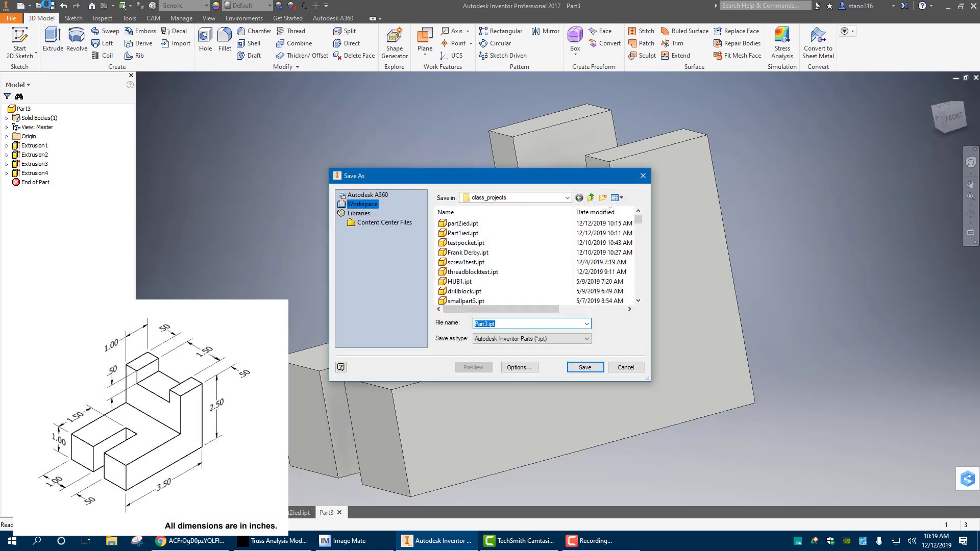
{"action": "key", "text": "Left"}
{"action": "key", "text": "Left"}
{"action": "key", "text": "Left"}
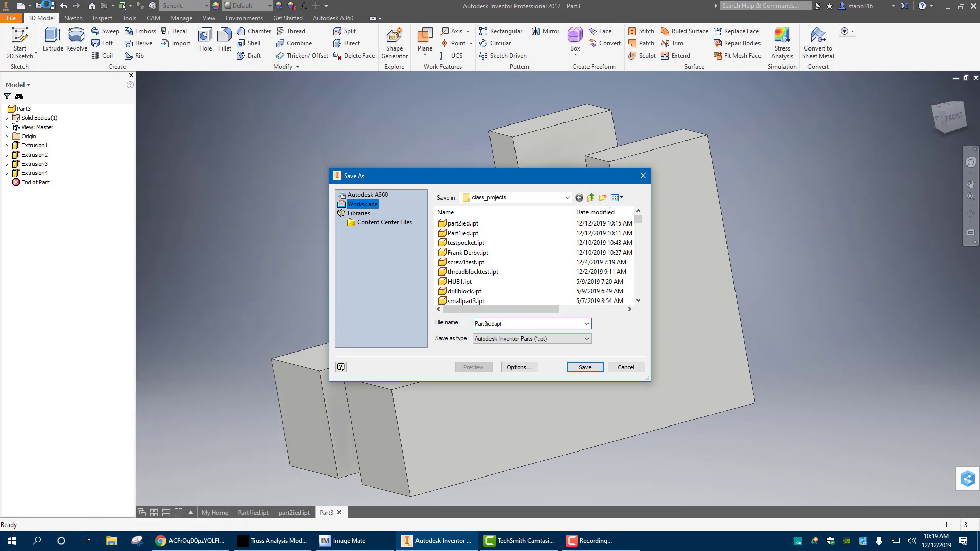
{"action": "key", "text": "Return"}
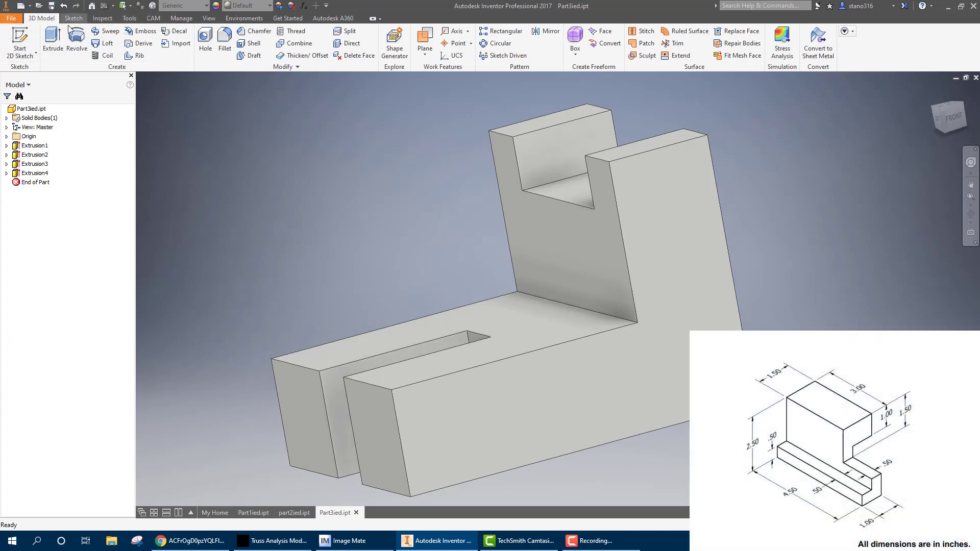
Create a new part from the Standard.ipt template and start a 2D sketch on the XY plane
{"action": "left_click", "coordinate": [21, 7]}
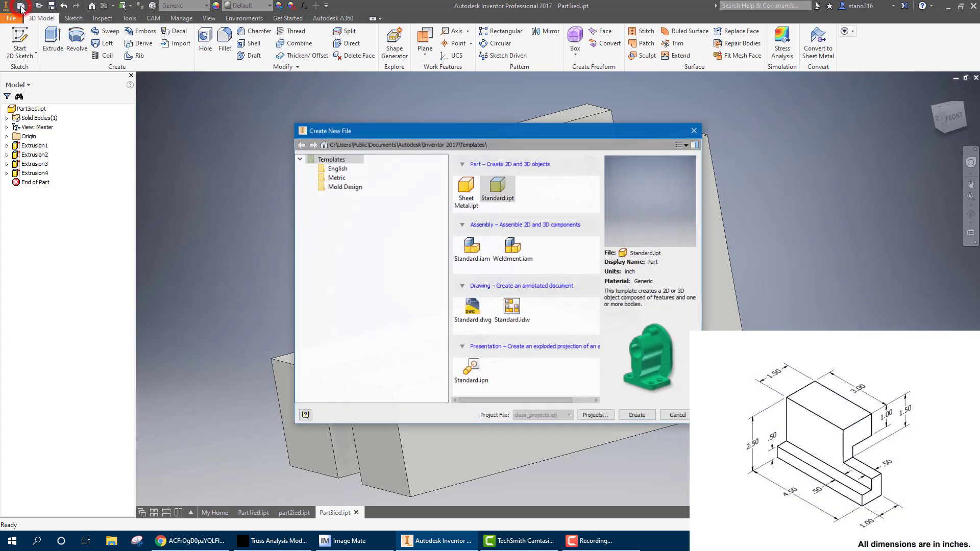
{"action": "left_click", "coordinate": [641, 419]}
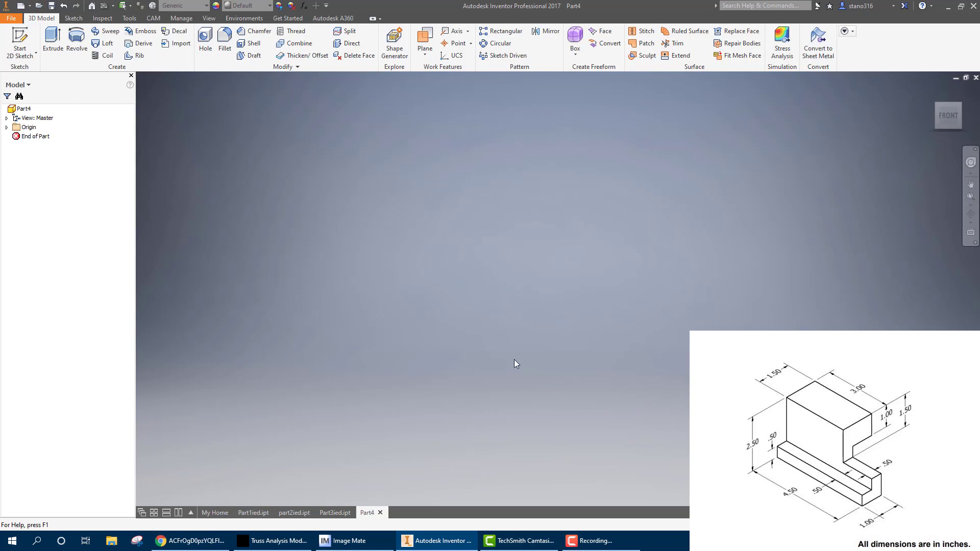
{"action": "left_click", "coordinate": [20, 42]}
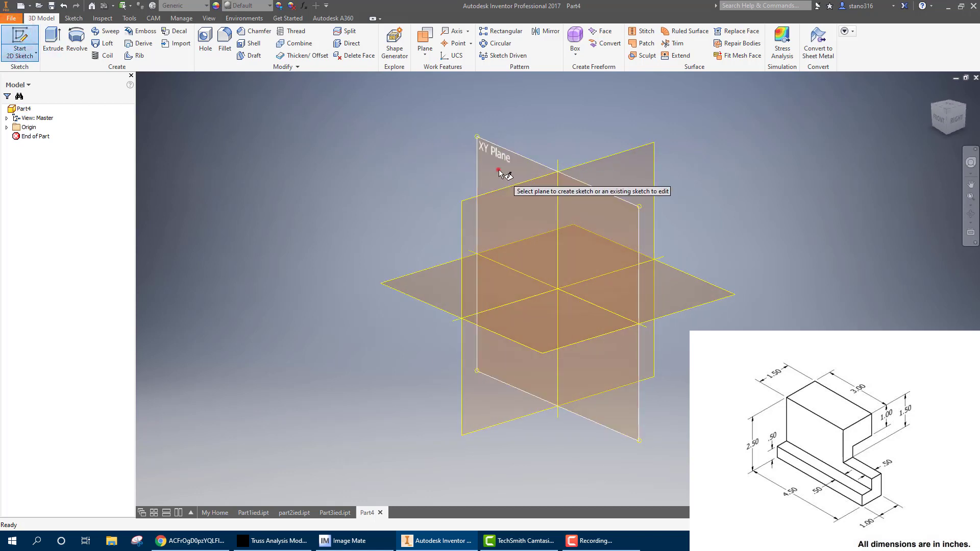
{"action": "left_click", "coordinate": [498, 174]}
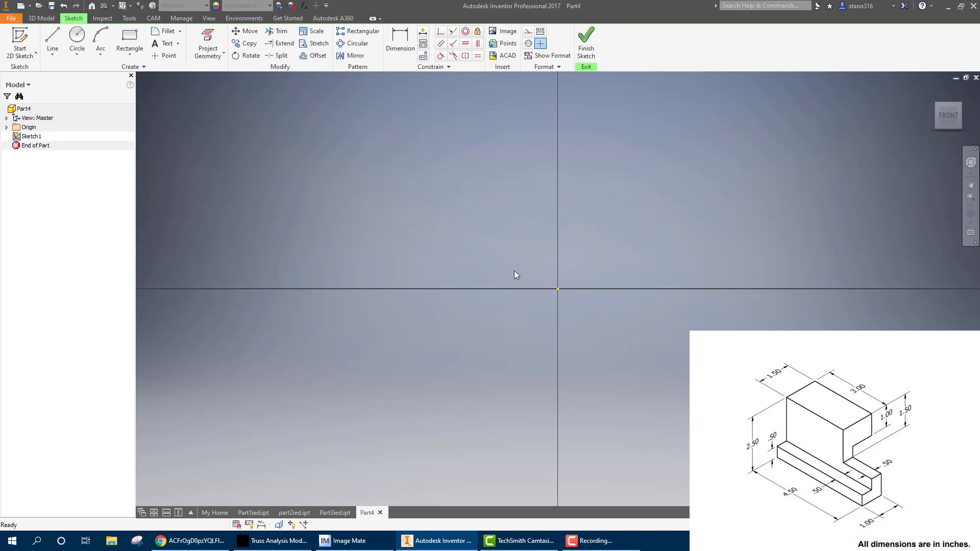
Draw a two-point center rectangle 4.5 in wide and 2.5 in high, centered on the origin
{"action": "left_click", "coordinate": [130, 47]}
{"action": "left_click", "coordinate": [110, 113]}
{"action": "right_click", "coordinate": [553, 279]}
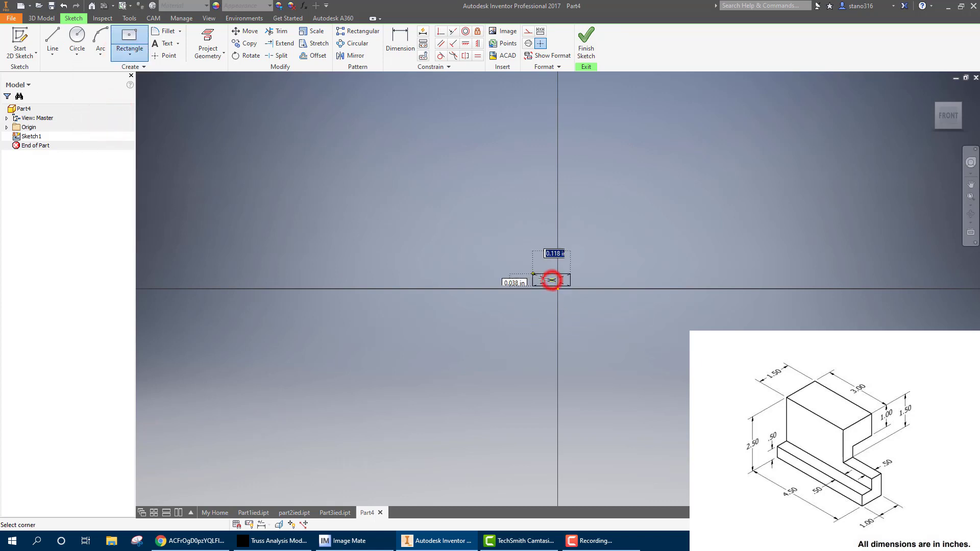
{"action": "left_click", "coordinate": [485, 266]}
{"action": "left_click", "coordinate": [130, 35]}
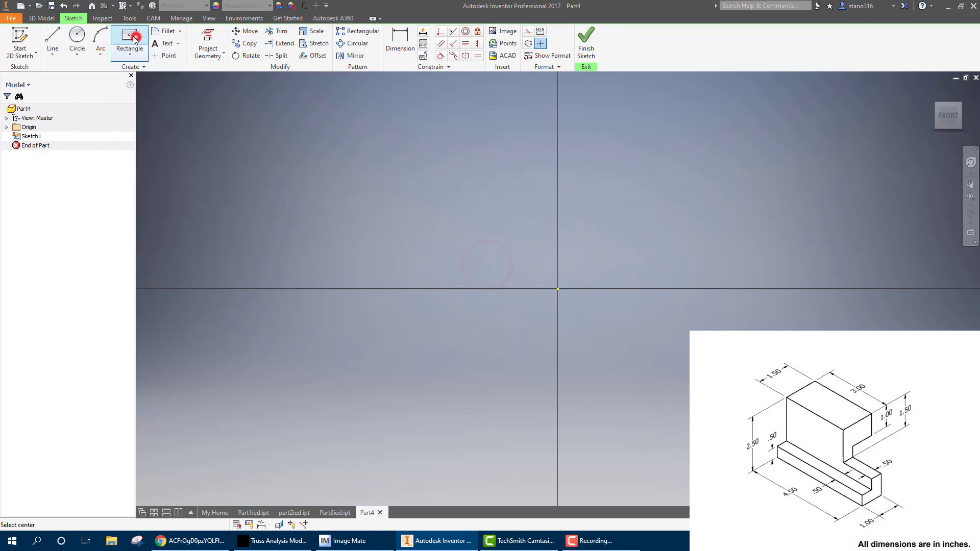
{"action": "left_click", "coordinate": [558, 289]}
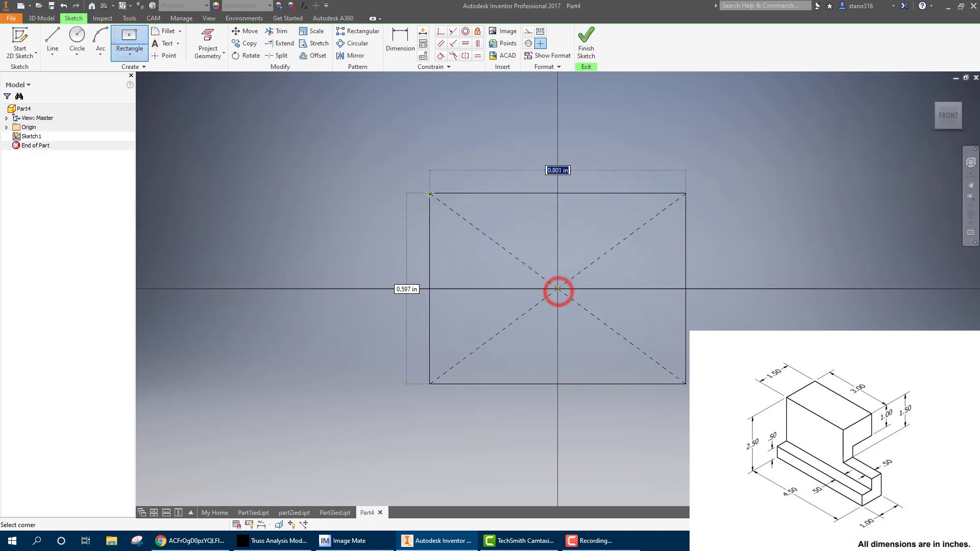
{"action": "type", "text": "4.5"}
{"action": "key", "text": "Tab"}
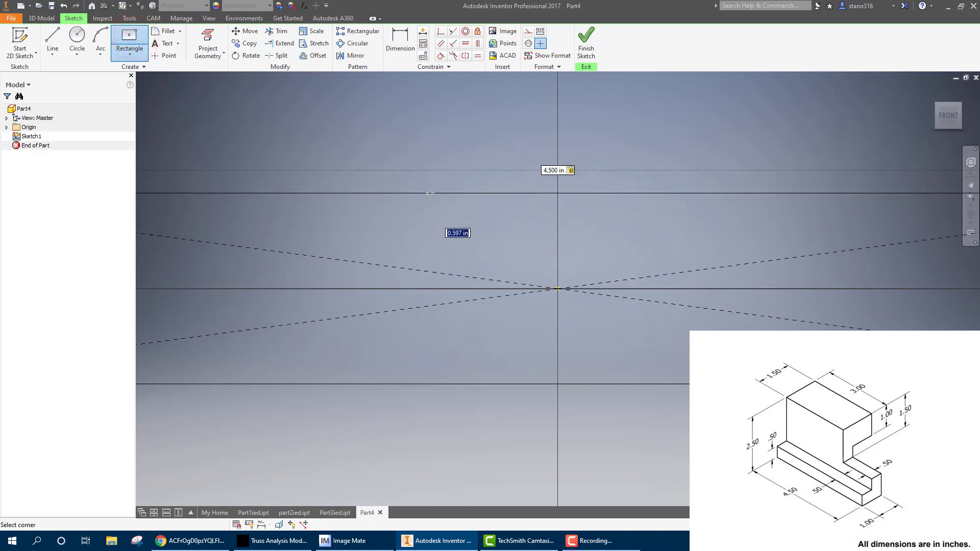
{"action": "key", "text": "Return"}
{"action": "scroll", "coordinate": [467, 194], "scroll_direction": "up", "scroll_amount": 6}
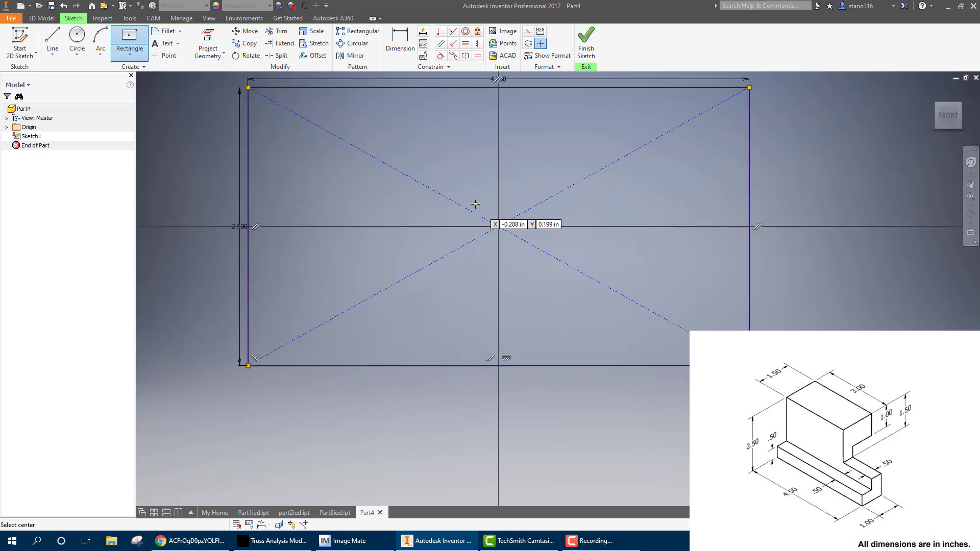
{"action": "middle_click_drag", "start_coordinate": [459, 221], "coordinate": [449, 239]}
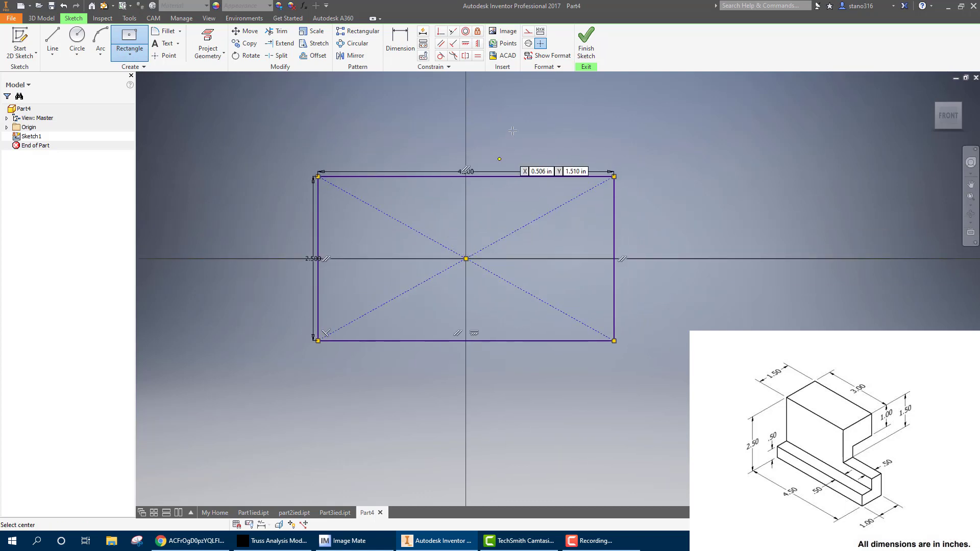
Finish the sketch and extrude the rectangle by a distance of .5+1.5 in
{"action": "left_click", "coordinate": [587, 47]}
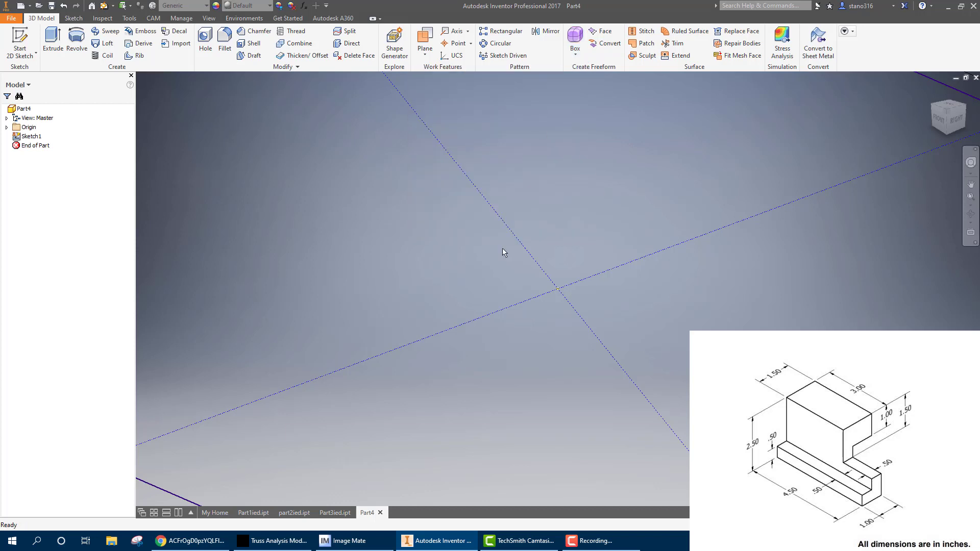
{"action": "scroll", "coordinate": [450, 332], "scroll_direction": "up", "scroll_amount": 5}
{"action": "left_click", "coordinate": [56, 44]}
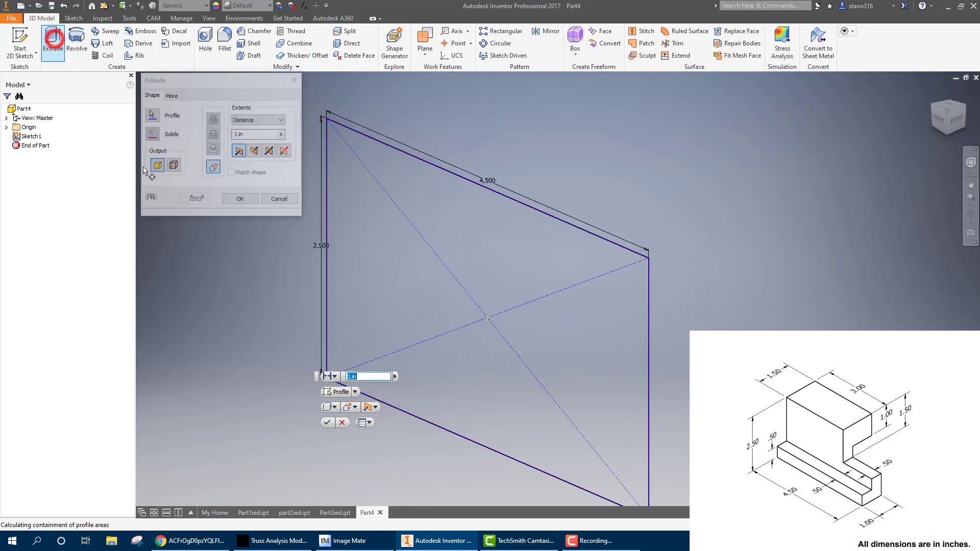
{"action": "scroll", "coordinate": [481, 342], "scroll_direction": "down", "scroll_amount": 3}
{"action": "middle_click_drag", "start_coordinate": [482, 342], "coordinate": [519, 279]}
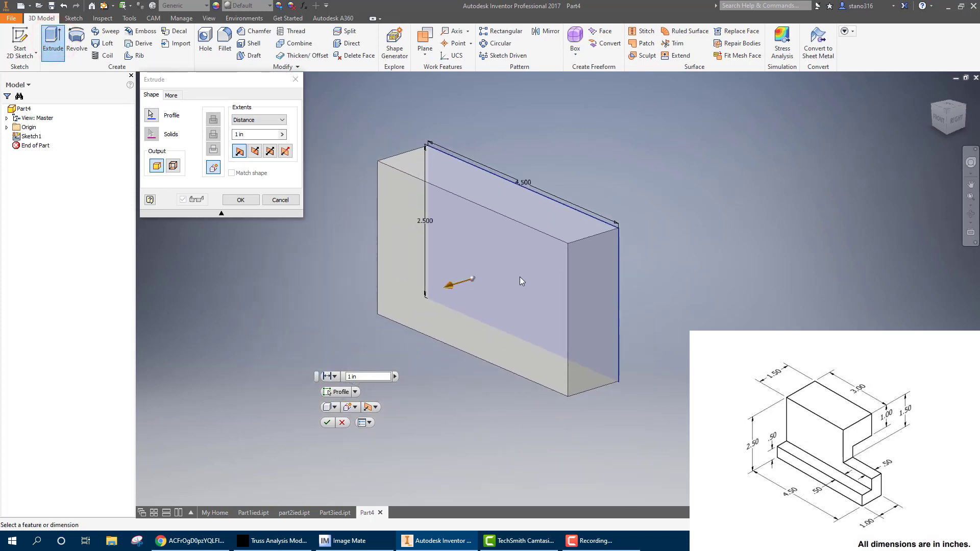
{"action": "left_click_drag", "start_coordinate": [251, 135], "coordinate": [234, 133]}
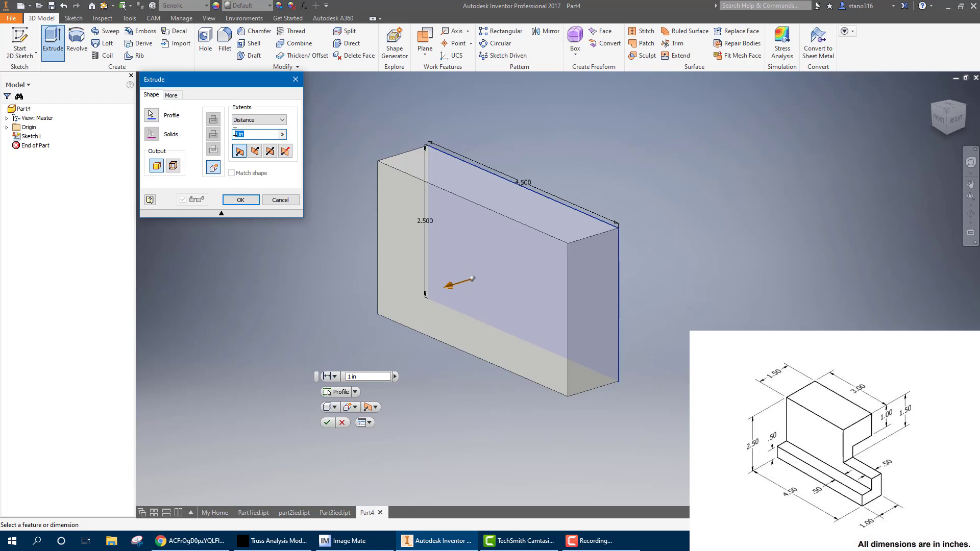
{"action": "type", "text": ".5"}
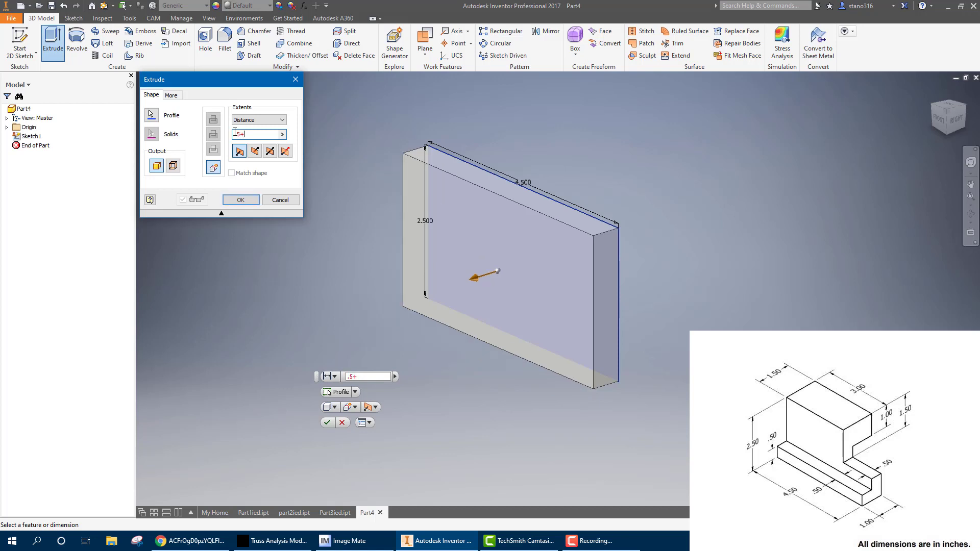
{"action": "type", "text": "+1.5"}
{"action": "key", "text": "Return"}
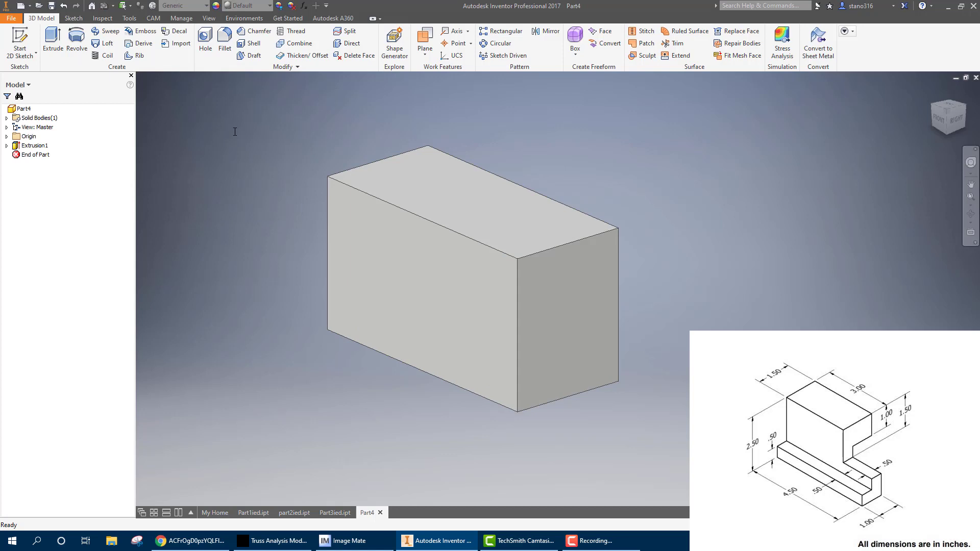
On the block's right end face, sketch a two-point rectangle from the upper-left corner, .5 in wide and 2.5-.5 in high
{"action": "left_click", "coordinate": [595, 339]}
{"action": "left_click", "coordinate": [632, 331]}
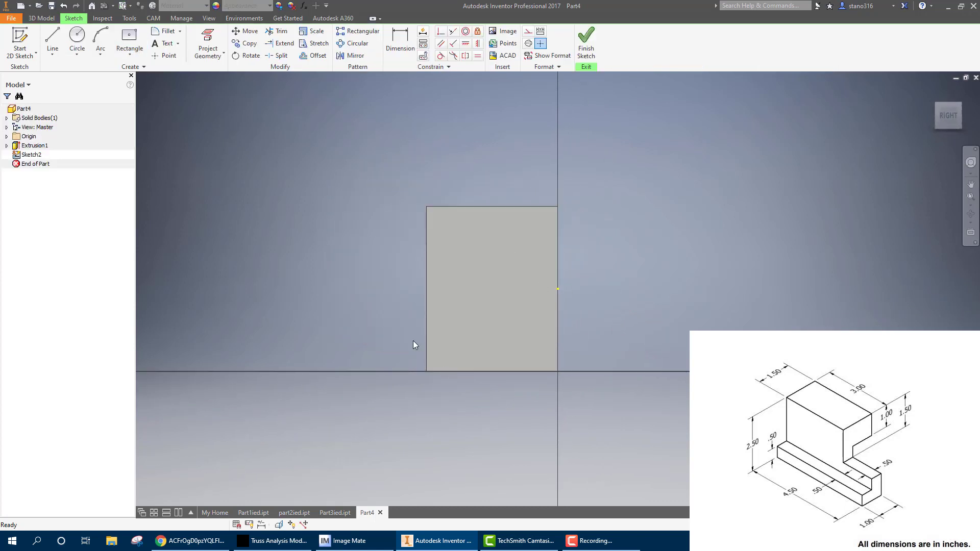
{"action": "left_click", "coordinate": [127, 55]}
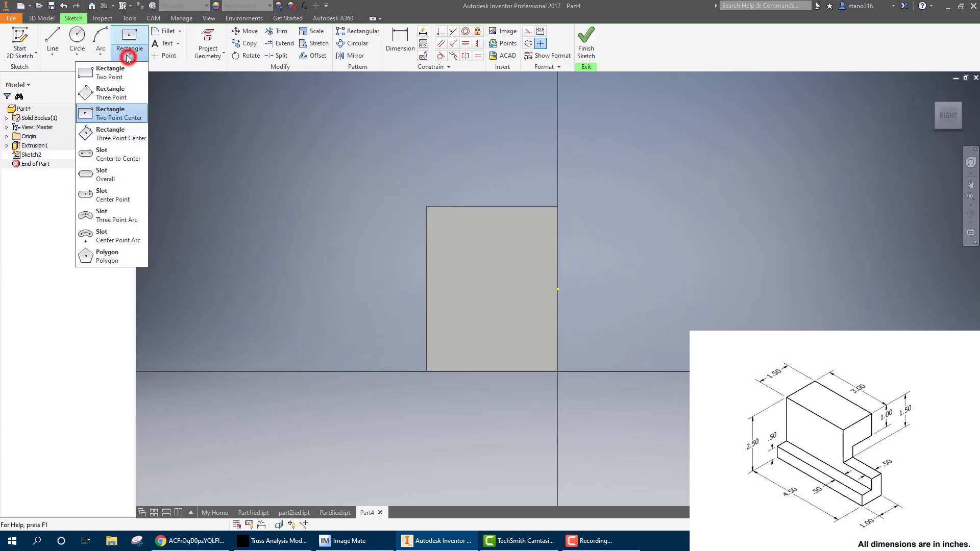
{"action": "left_click", "coordinate": [120, 72]}
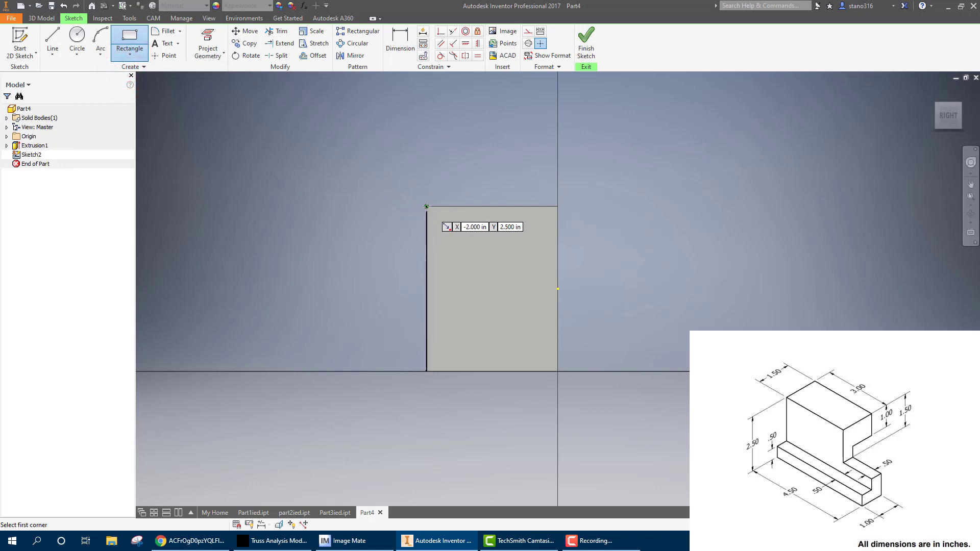
{"action": "left_click", "coordinate": [427, 207]}
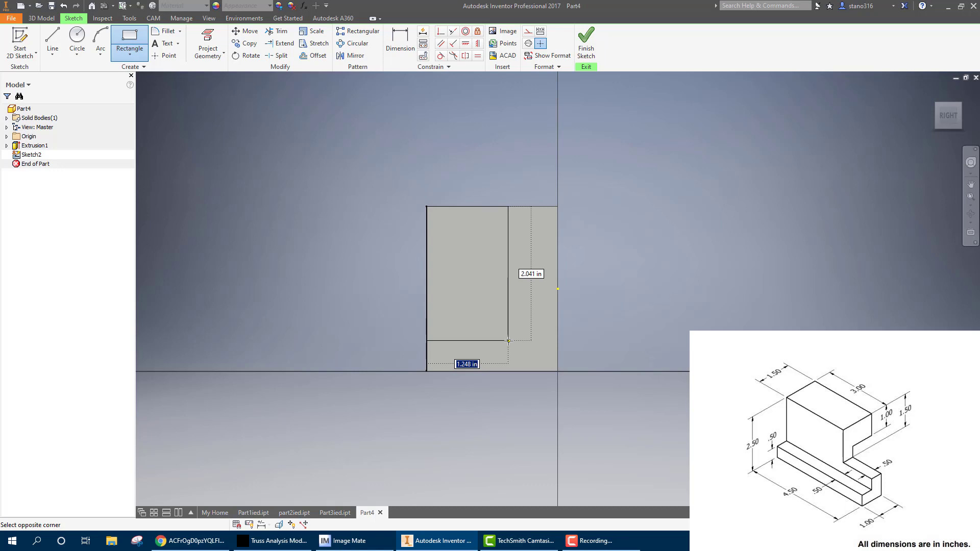
{"action": "type", "text": ".5"}
{"action": "key", "text": "Tab"}
{"action": "type", "text": "2"}
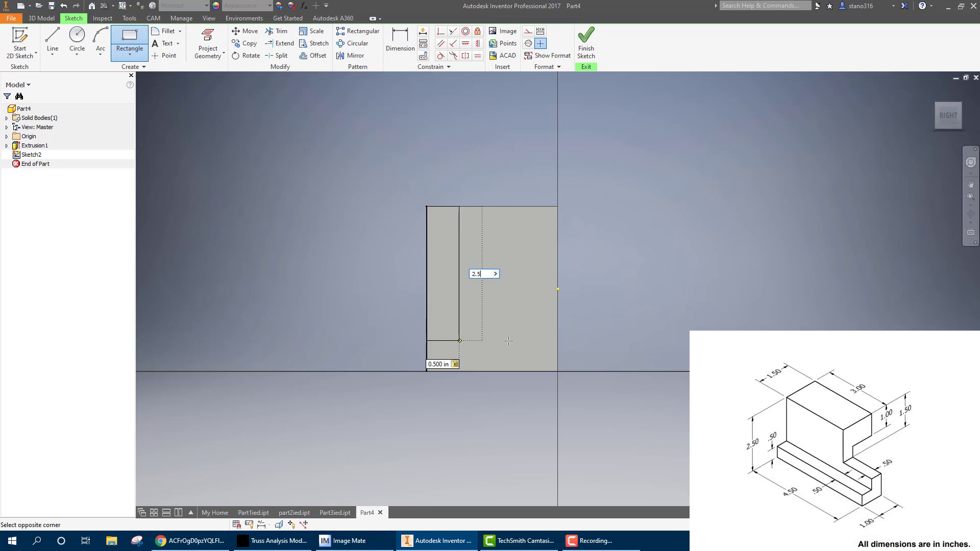
{"action": "type", "text": ".5-.5"}
{"action": "key", "text": "Return"}
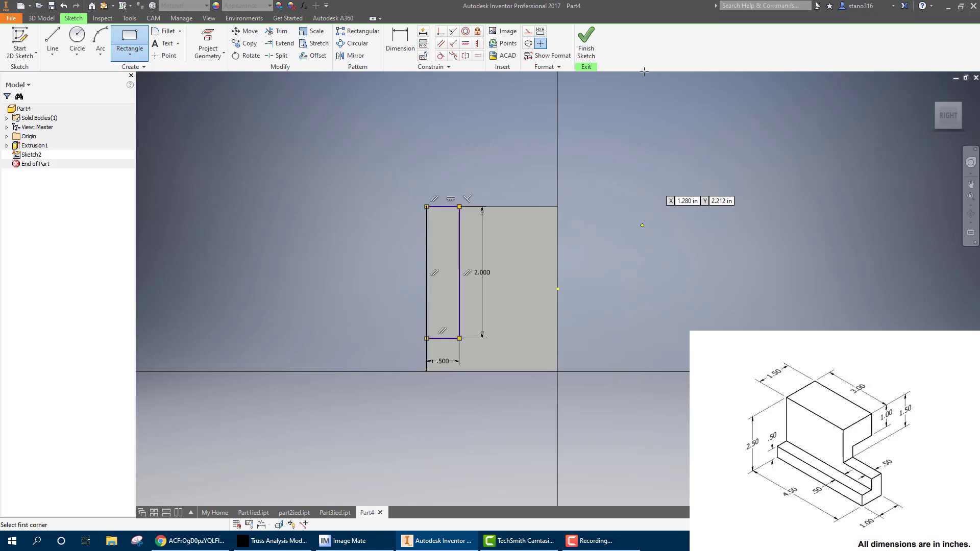
Finish the sketch and extrude the narrow rectangle as a cut through all, leaving a ledge along the block's front
{"action": "left_click", "coordinate": [586, 41]}
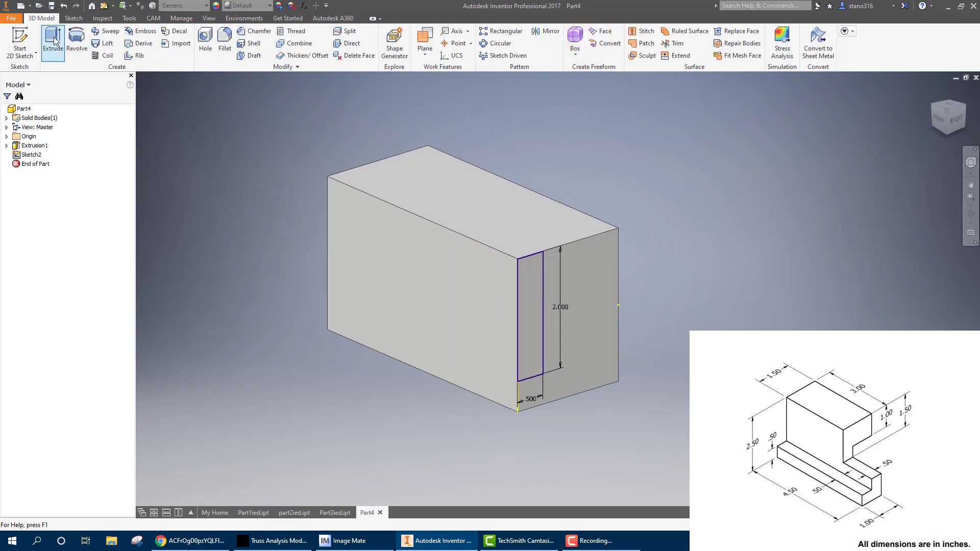
{"action": "left_click", "coordinate": [53, 41]}
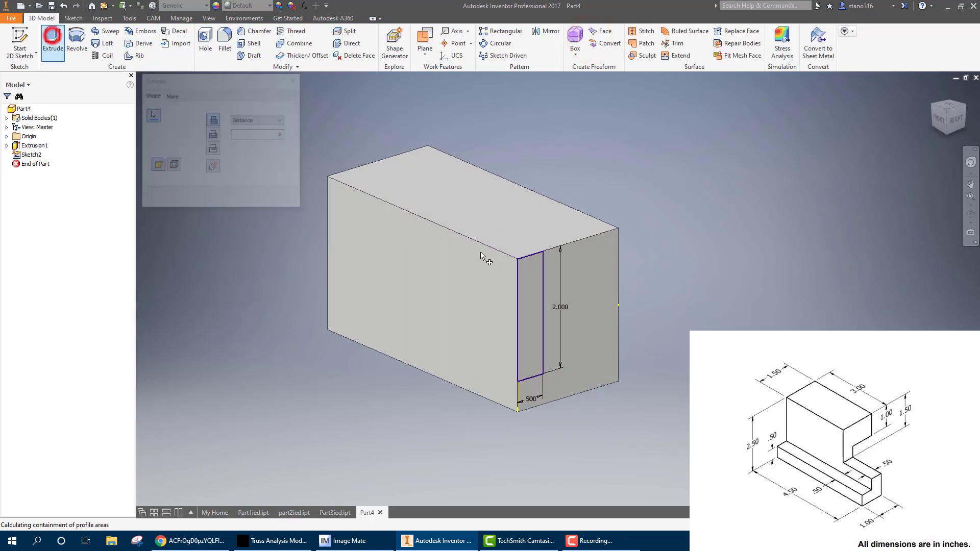
{"action": "left_click", "coordinate": [213, 135]}
{"action": "left_click", "coordinate": [260, 121]}
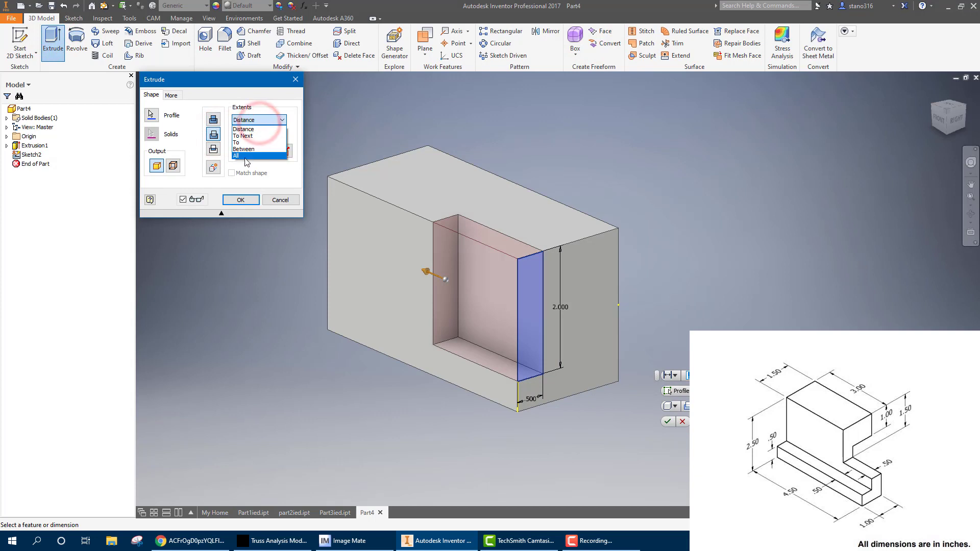
{"action": "left_click", "coordinate": [240, 155]}
{"action": "left_click", "coordinate": [243, 200]}
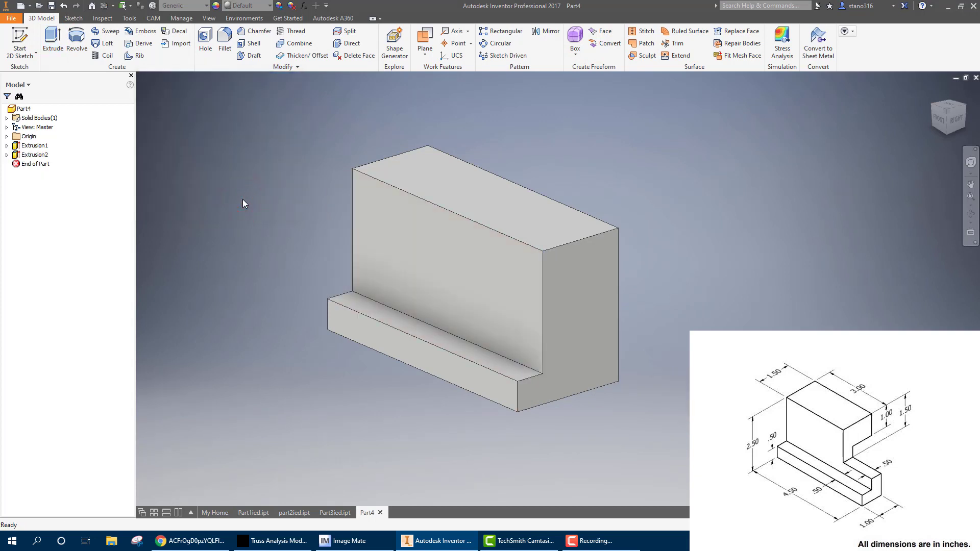
On the stepped right end face, sketch a rectangle about 0.8 in wide and 1.1 in high from the lower-right corner
{"action": "left_click", "coordinate": [588, 345]}
{"action": "left_click", "coordinate": [630, 333]}
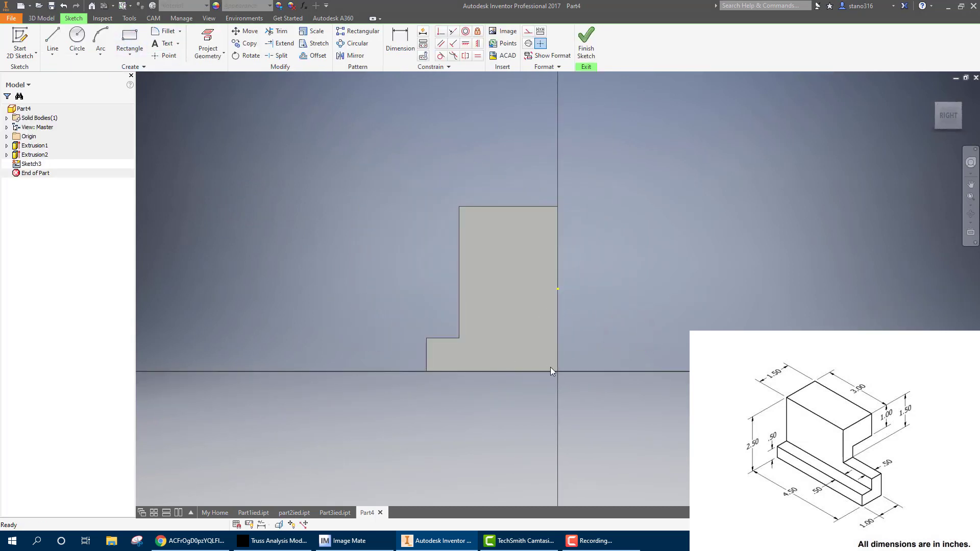
{"action": "left_click", "coordinate": [128, 41]}
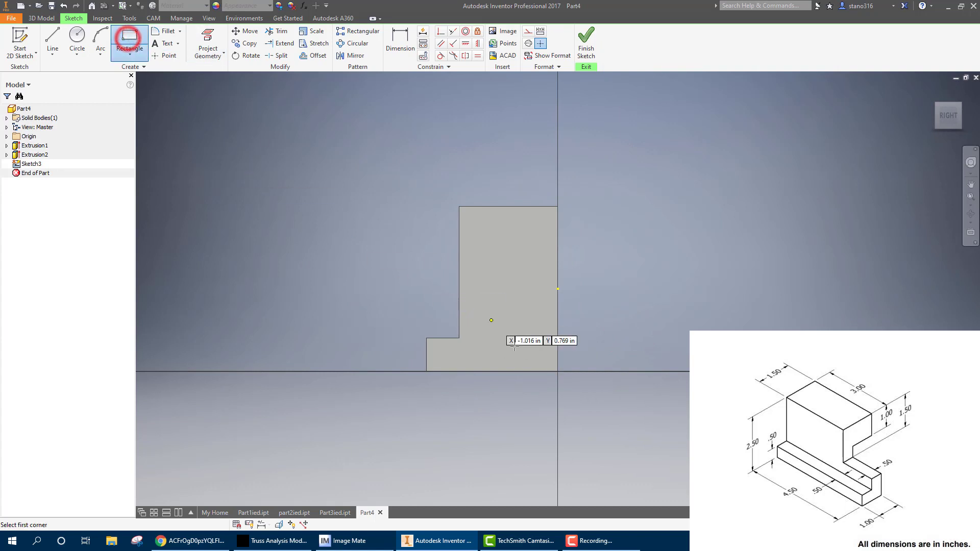
{"action": "left_click", "coordinate": [558, 372]}
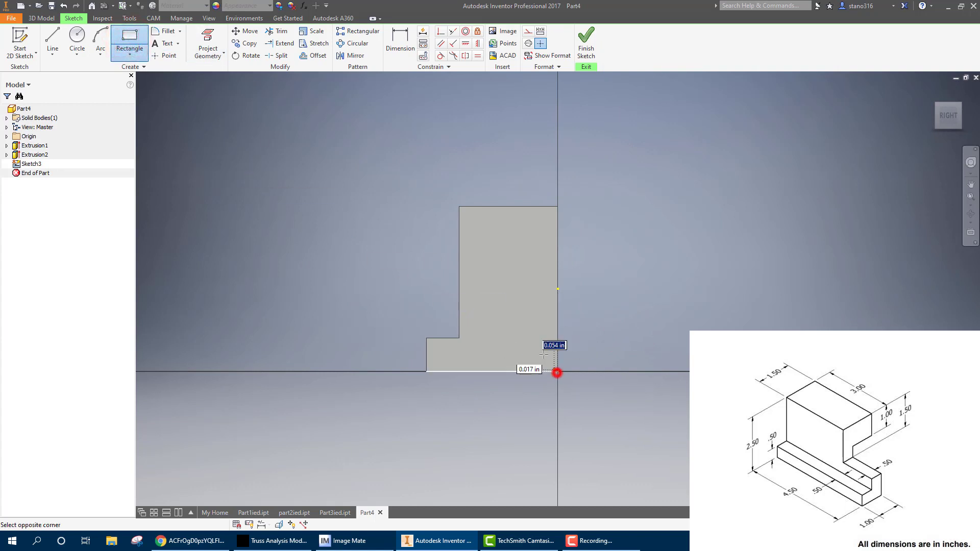
{"action": "left_click", "coordinate": [506, 300]}
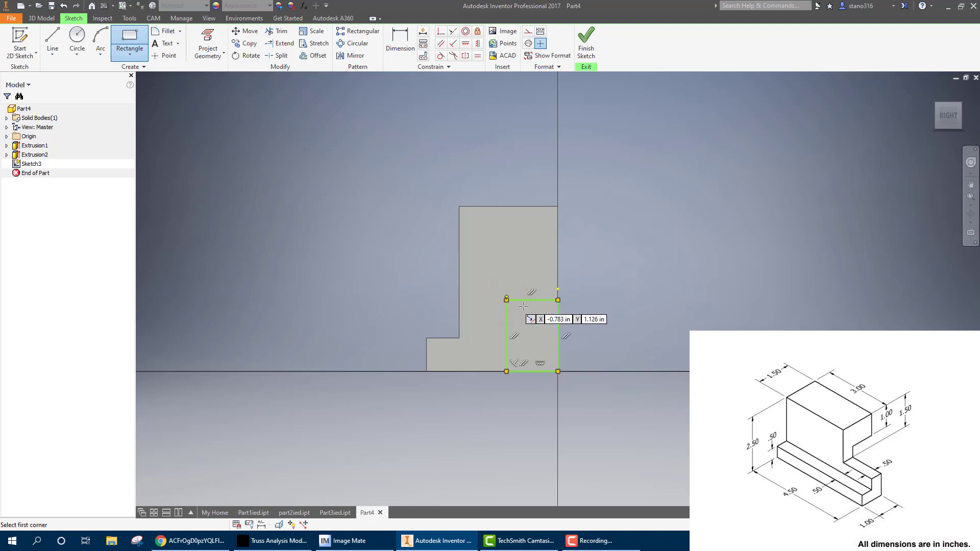
{"action": "key", "text": "Escape"}
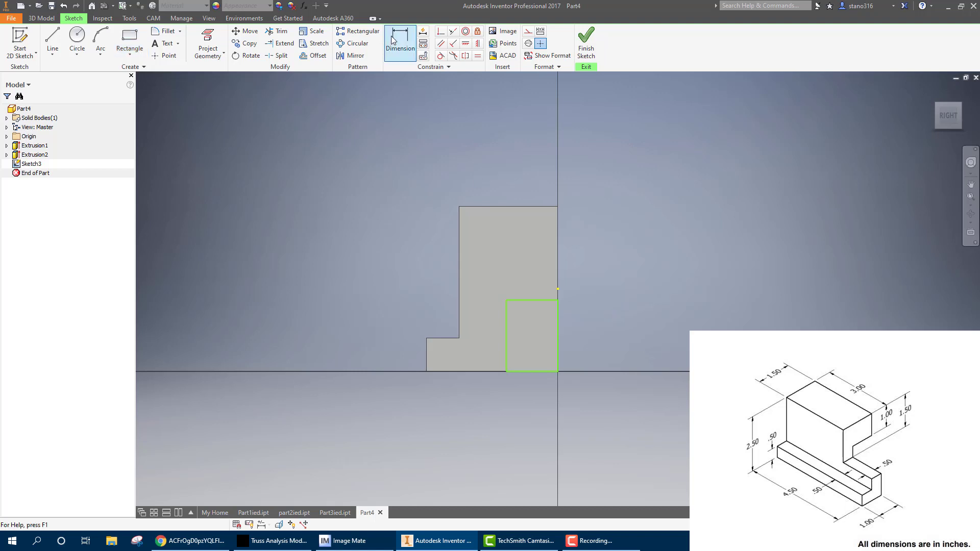
Dimension the rectangle's top side 1 in below the block's top edge
{"action": "left_click", "coordinate": [394, 34]}
{"action": "left_click", "coordinate": [391, 38]}
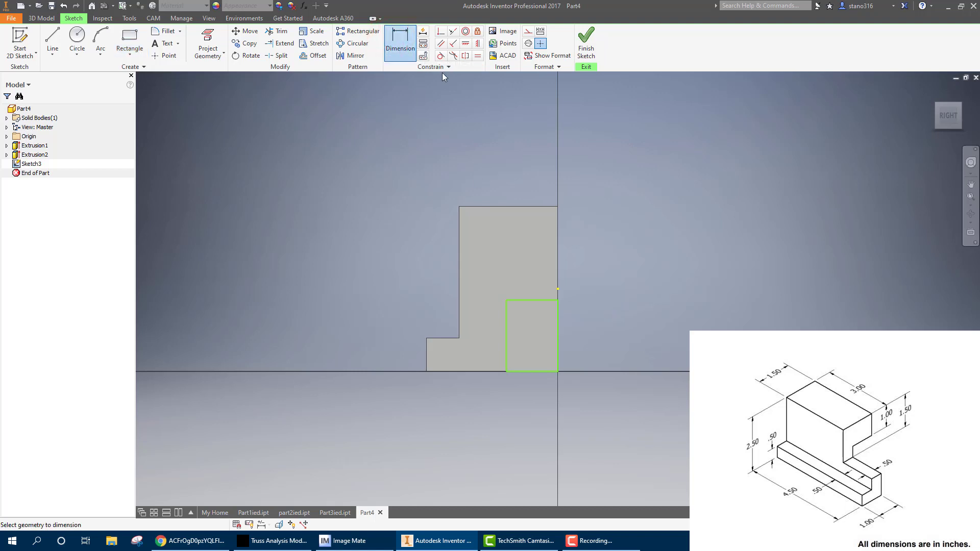
{"action": "left_click", "coordinate": [536, 207]}
{"action": "left_click", "coordinate": [530, 300]}
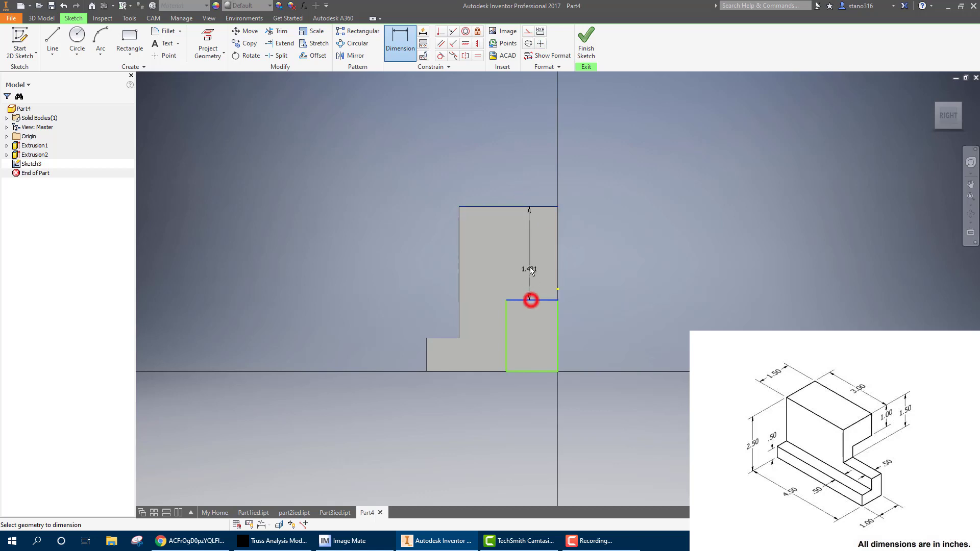
{"action": "left_click", "coordinate": [530, 270]}
{"action": "type", "text": "1"}
{"action": "key", "text": "Return"}
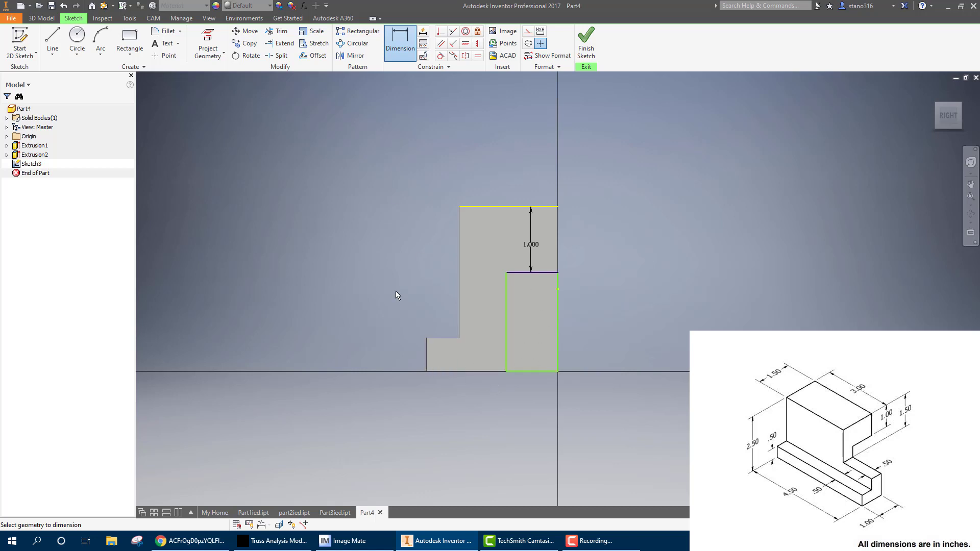
{"action": "left_click", "coordinate": [506, 351]}
{"action": "right_click", "coordinate": [488, 356]}
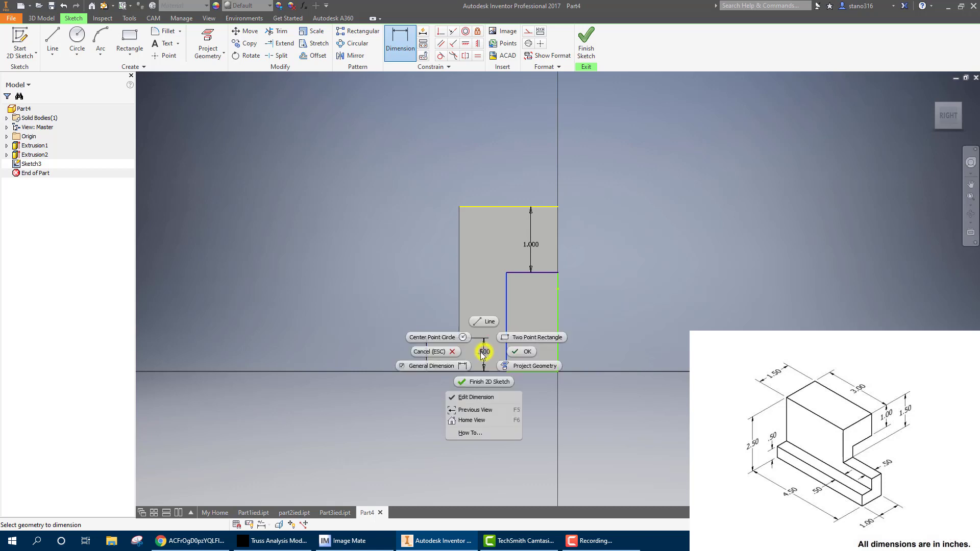
{"action": "left_click", "coordinate": [441, 349]}
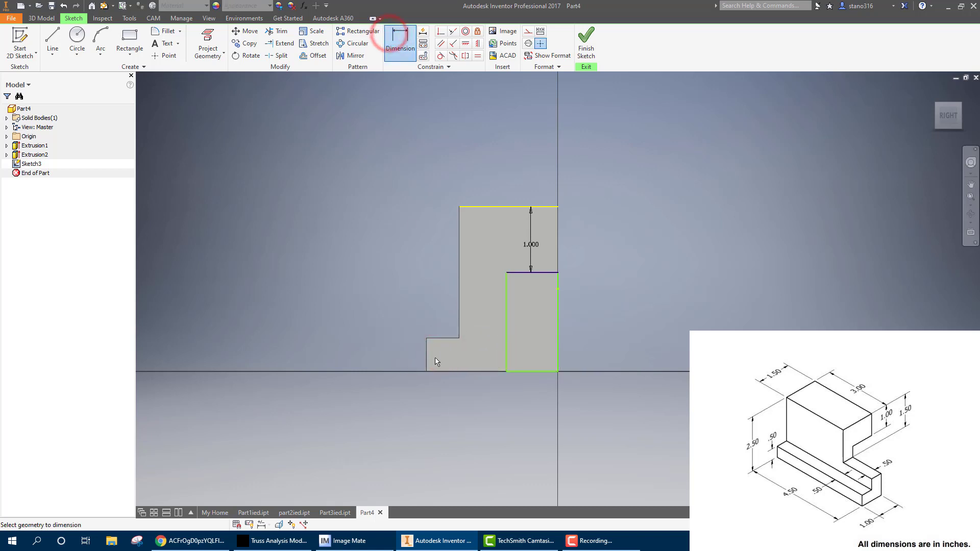
Dimension the rectangle's left side 1 in from the ledge's outer left edge and finish the sketch
{"action": "left_click", "coordinate": [505, 350]}
{"action": "left_click", "coordinate": [470, 402]}
{"action": "type", "text": "1"}
{"action": "key", "text": "Return"}
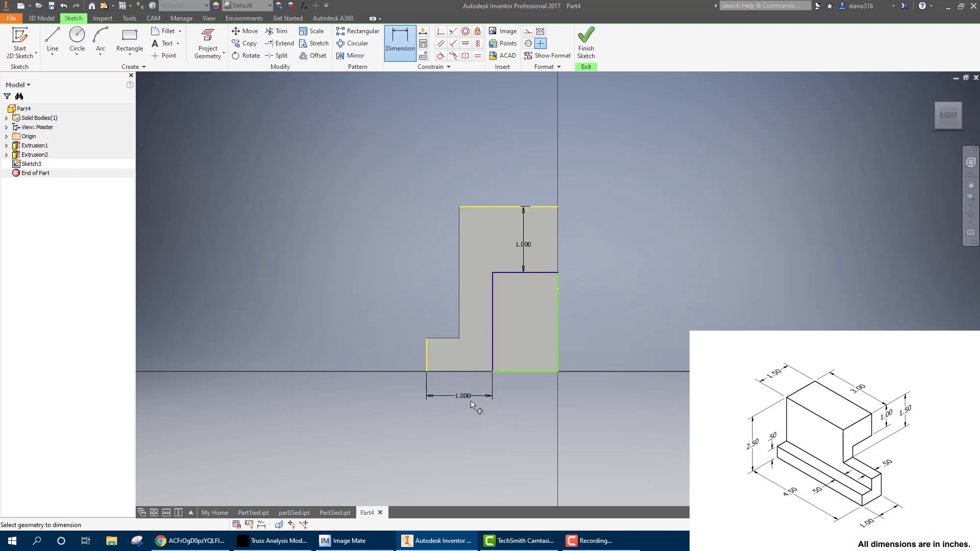
{"action": "left_click", "coordinate": [596, 38]}
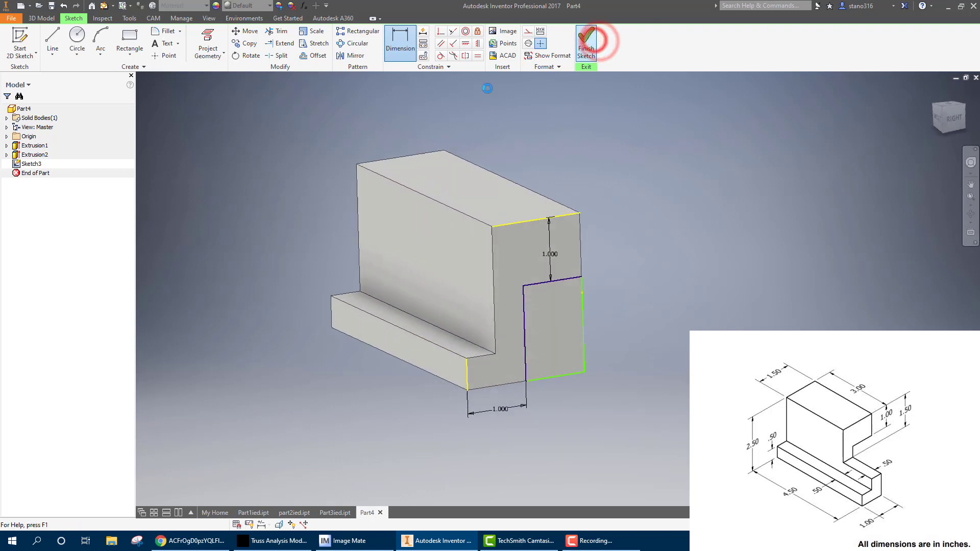
Extrude the lower rear rectangle as a cut running the block's full length to its opposite end
{"action": "left_click", "coordinate": [51, 41]}
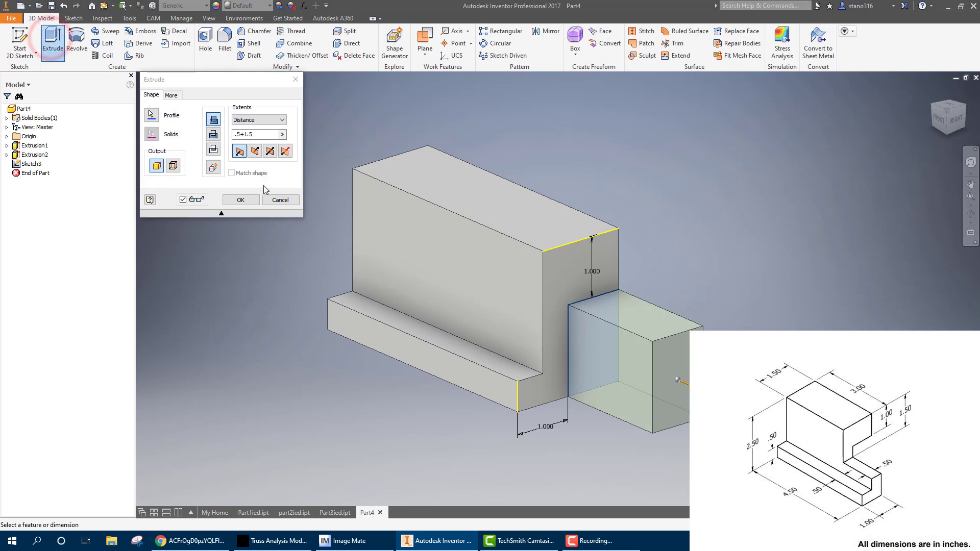
{"action": "left_click", "coordinate": [214, 133]}
{"action": "left_click", "coordinate": [240, 120]}
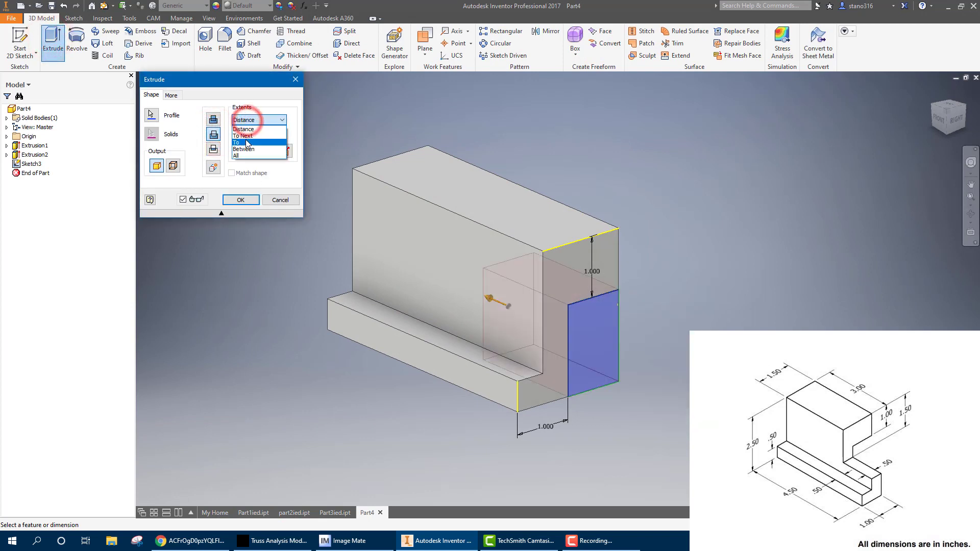
{"action": "left_click", "coordinate": [243, 156]}
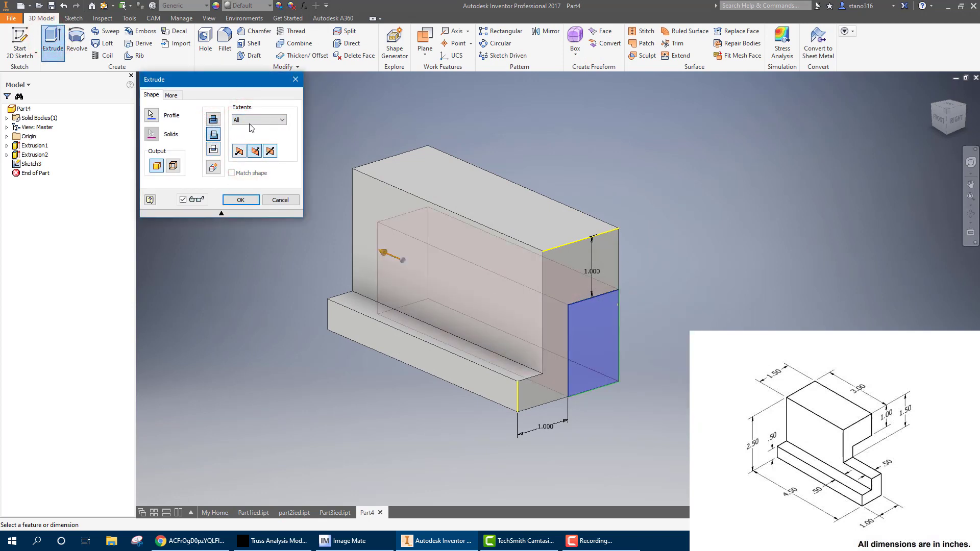
{"action": "left_click", "coordinate": [256, 119]}
{"action": "left_click", "coordinate": [255, 136]}
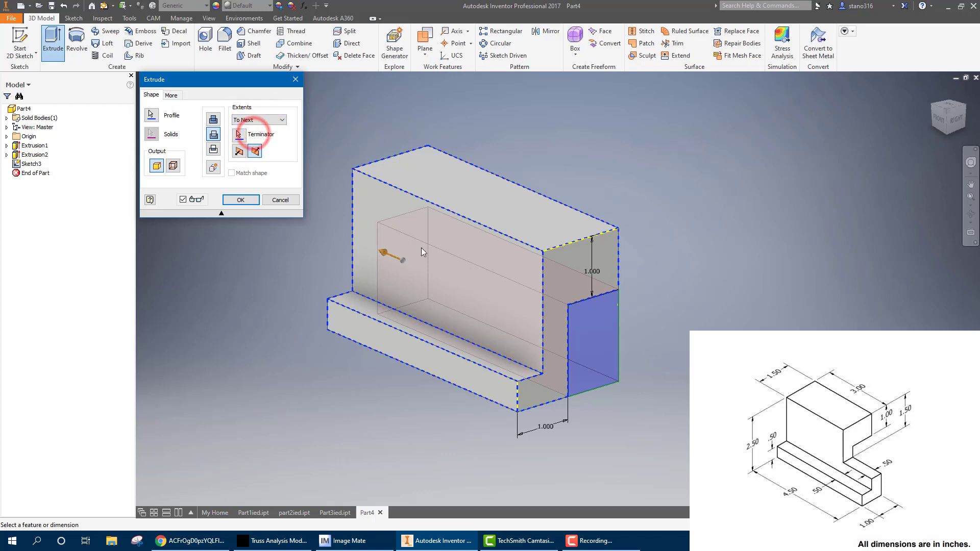
{"action": "left_click", "coordinate": [257, 119]}
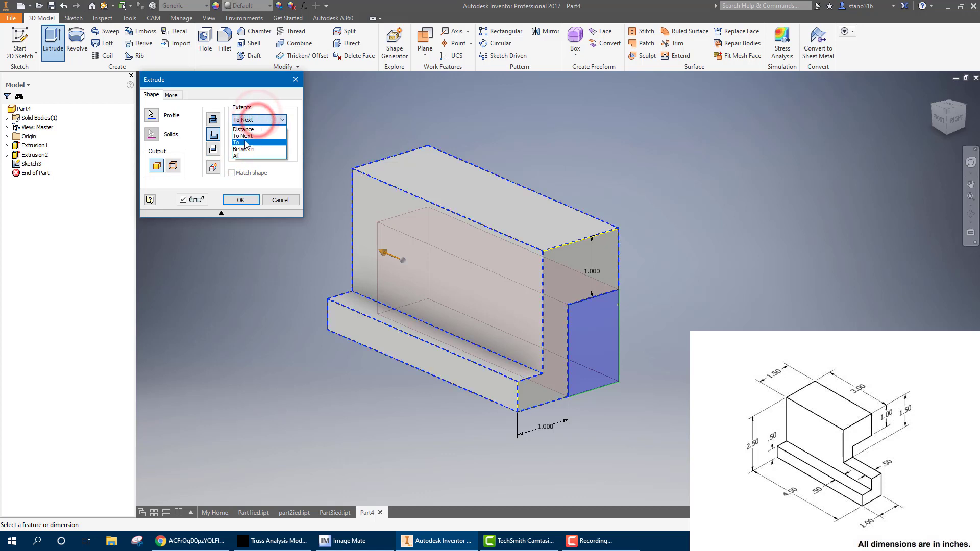
{"action": "left_click", "coordinate": [245, 141]}
{"action": "left_click", "coordinate": [389, 228]}
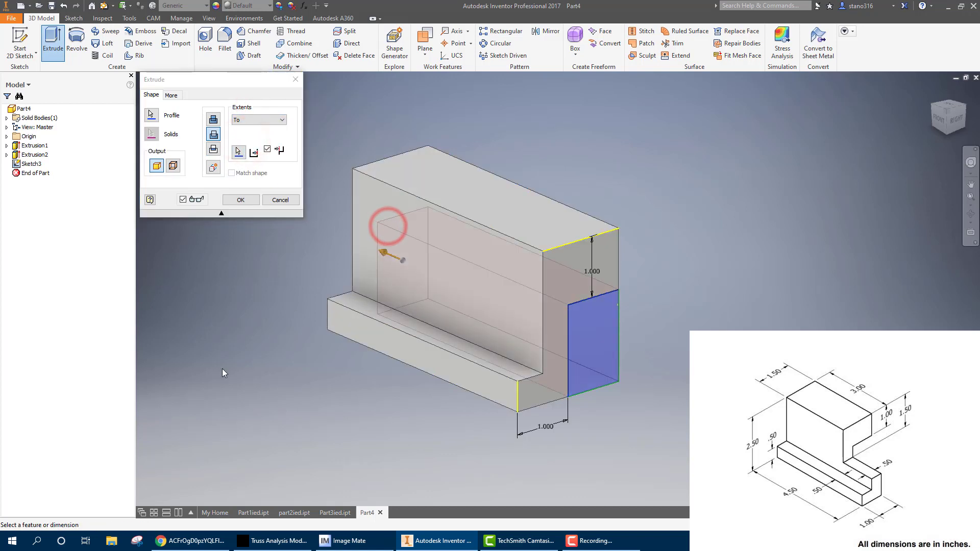
{"action": "left_click", "coordinate": [241, 200]}
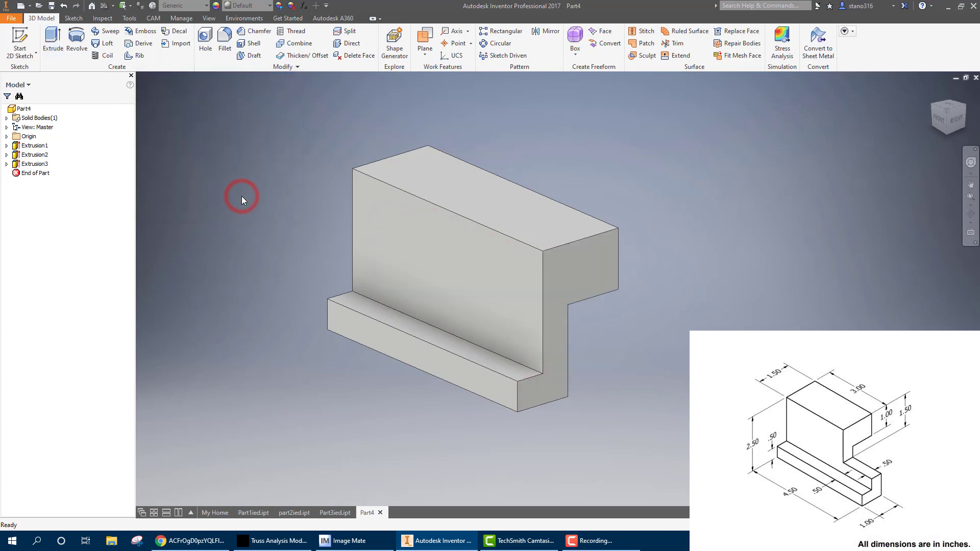
Start a sketch on the block's tall front face and begin a rectangle from the face's upper-right corner
{"action": "left_click", "coordinate": [514, 282]}
{"action": "left_click", "coordinate": [556, 271]}
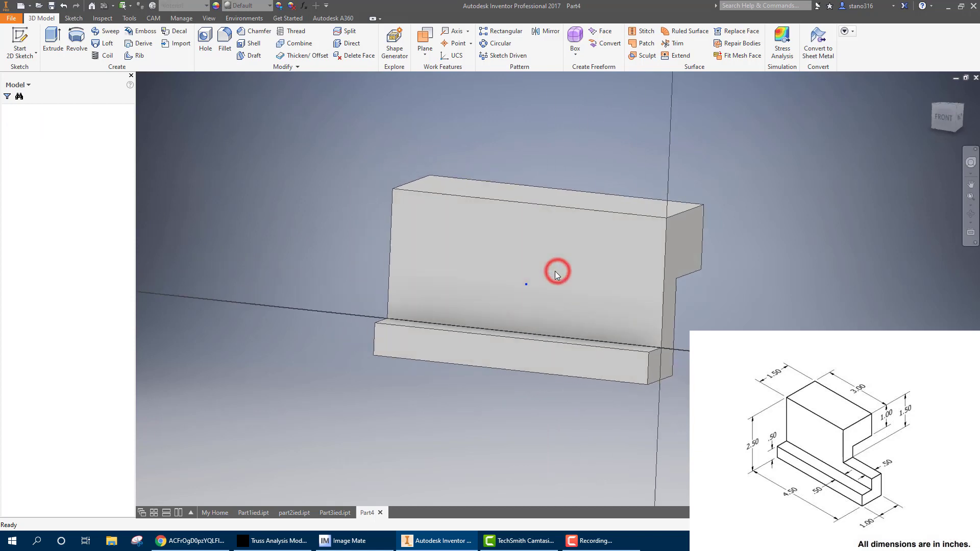
{"action": "left_click", "coordinate": [129, 39]}
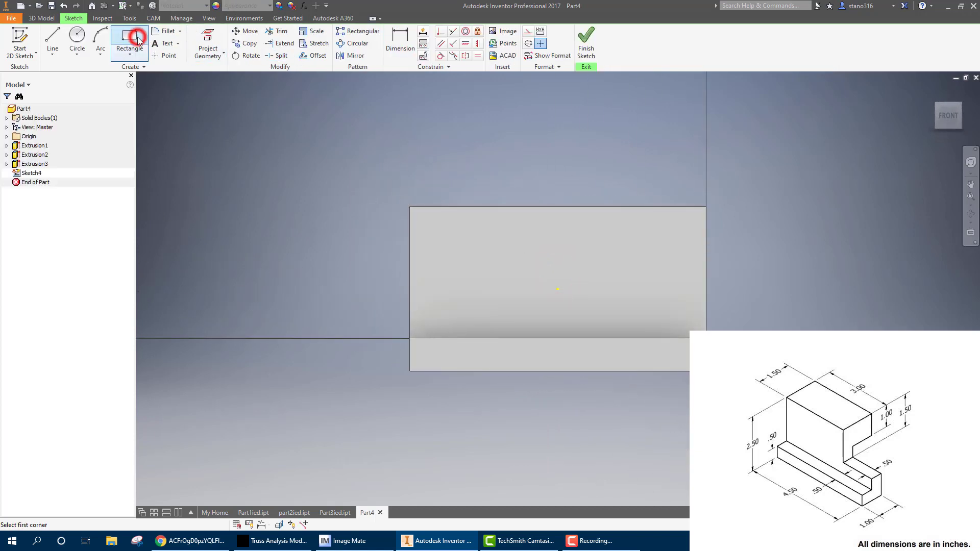
{"action": "left_click", "coordinate": [706, 207]}
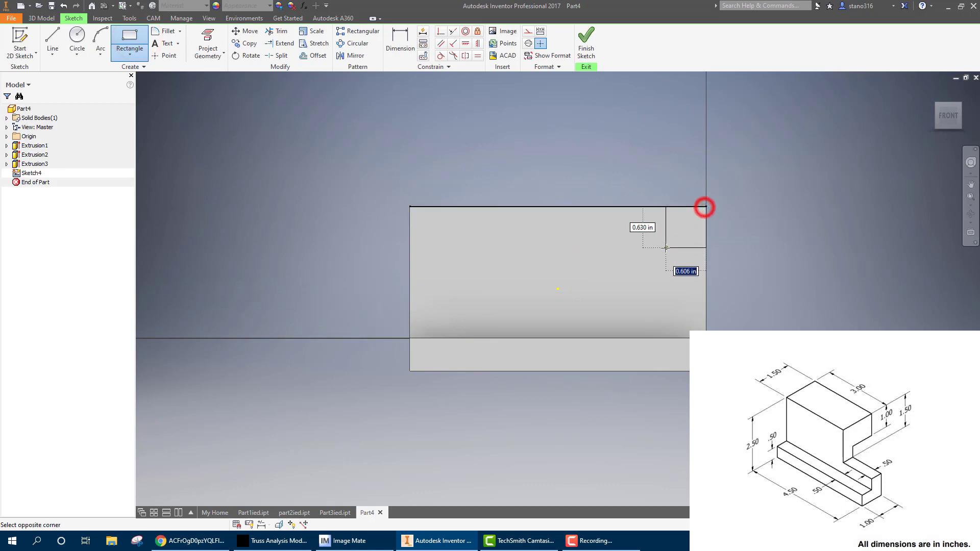
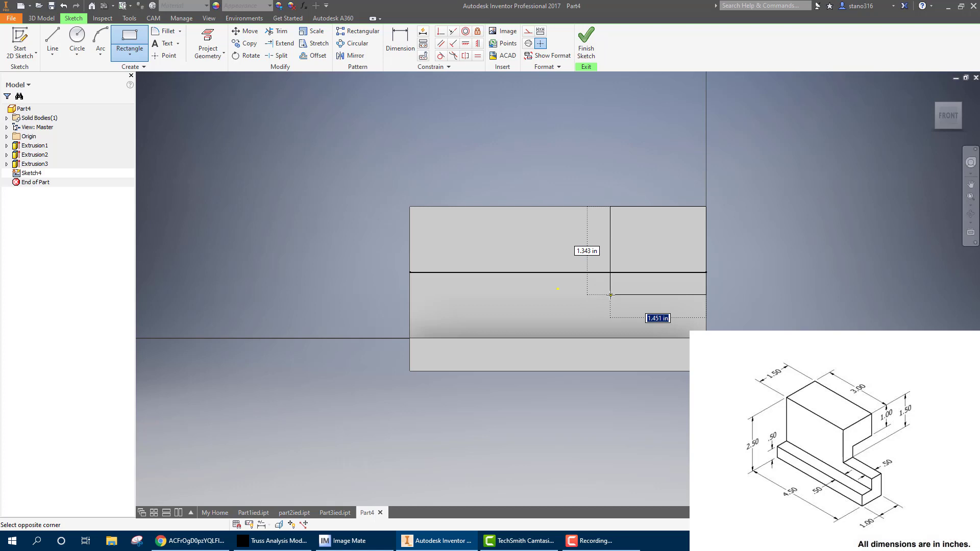
Complete the rectangle at the front face's upper-right corner, about 1.45 in wide and 1.36 in tall
{"action": "left_click", "coordinate": [610, 296]}
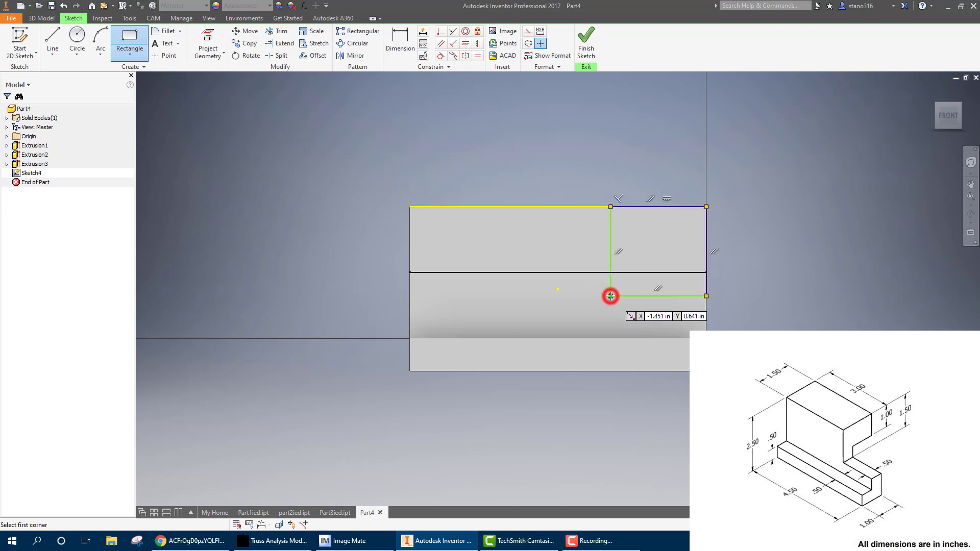
{"action": "right_click", "coordinate": [731, 227]}
{"action": "left_click", "coordinate": [758, 226]}
Dimension the rectangle's height between the block's top edge and its lower side as 1.5 in
{"action": "left_click", "coordinate": [400, 27]}
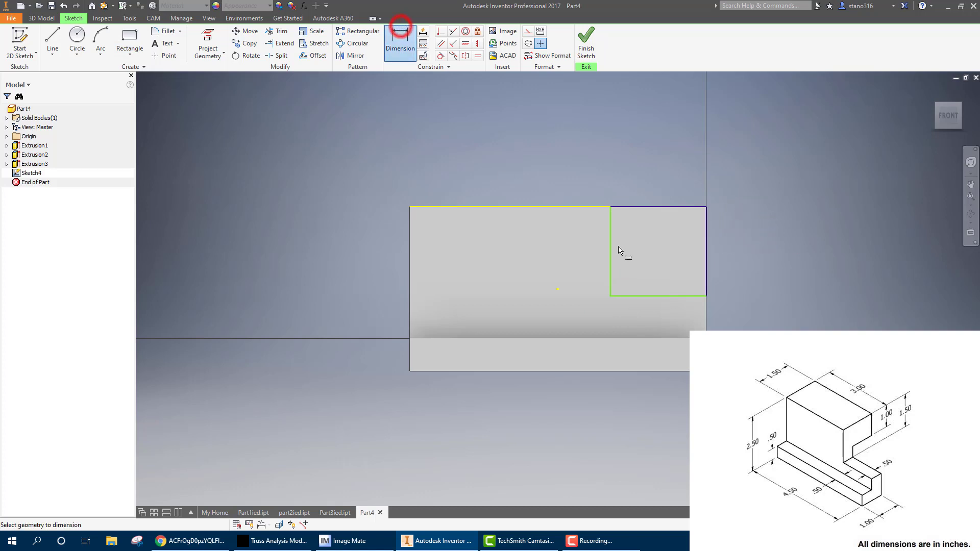
{"action": "left_click", "coordinate": [628, 207]}
{"action": "left_click", "coordinate": [635, 296]}
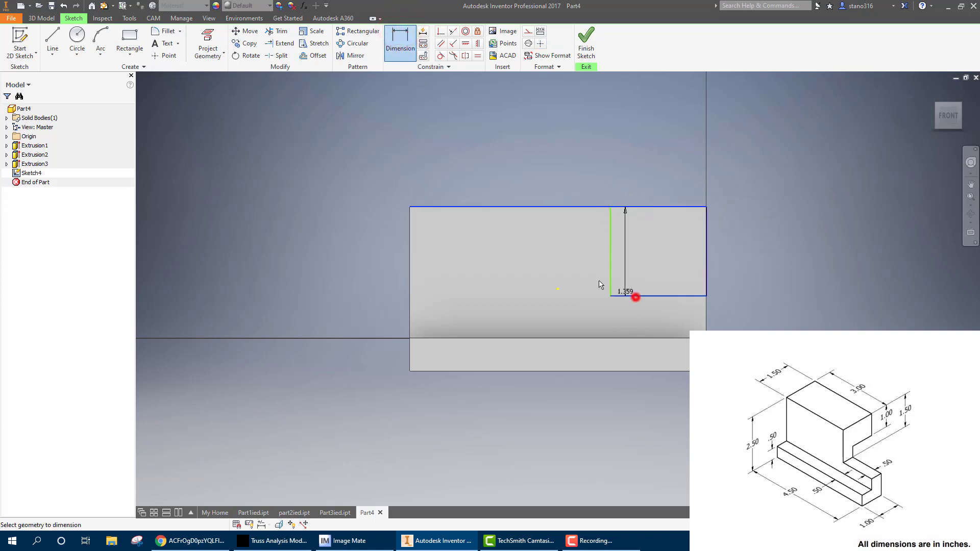
{"action": "left_click", "coordinate": [590, 262]}
{"action": "type", "text": "1.5"}
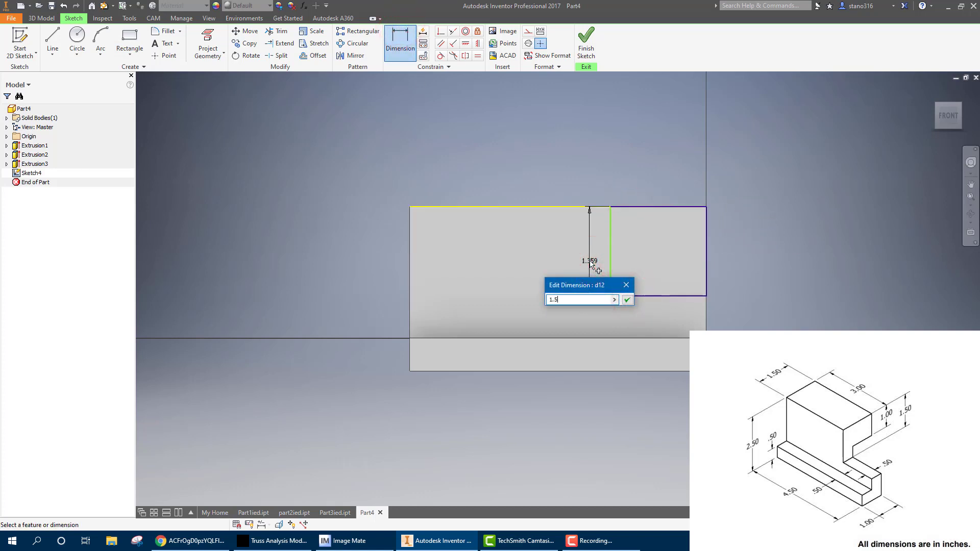
{"action": "key", "text": "Return"}
Dimension the rectangle's left side 3 in from the block's left edge and finish the sketch
{"action": "left_click", "coordinate": [410, 266]}
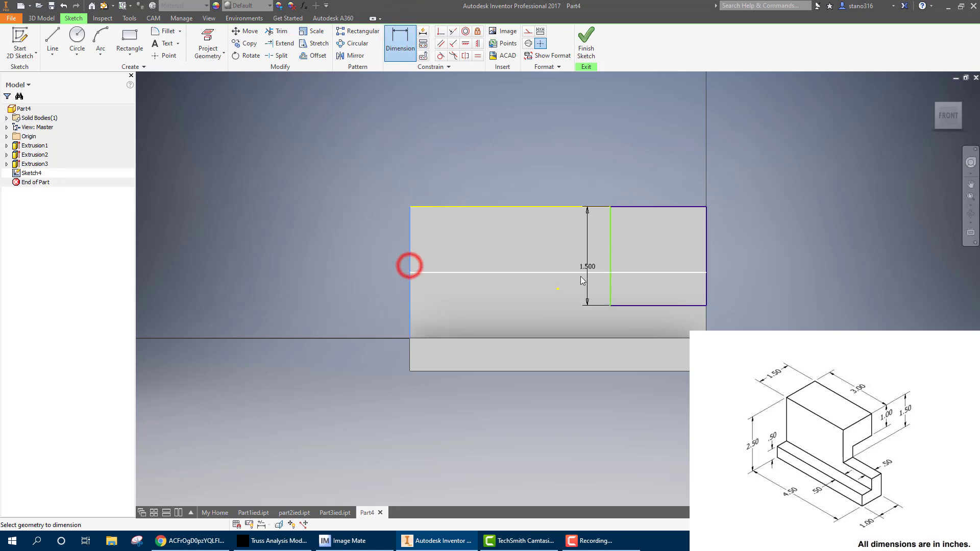
{"action": "left_click", "coordinate": [610, 284]}
{"action": "left_click", "coordinate": [475, 285]}
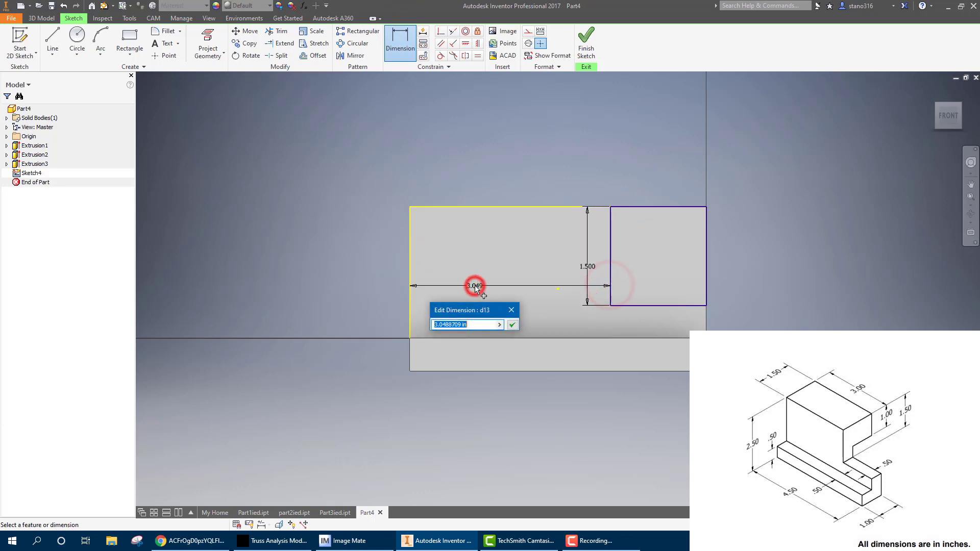
{"action": "type", "text": "3"}
{"action": "key", "text": "Return"}
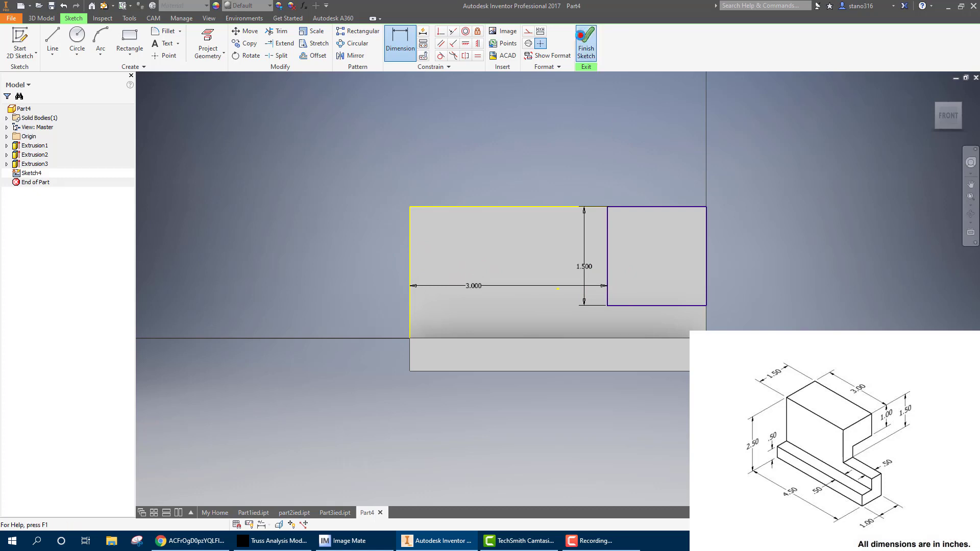
{"action": "left_click", "coordinate": [581, 37]}
Extrude the upper-right rectangle as a cut through all of the block
{"action": "left_click", "coordinate": [54, 35]}
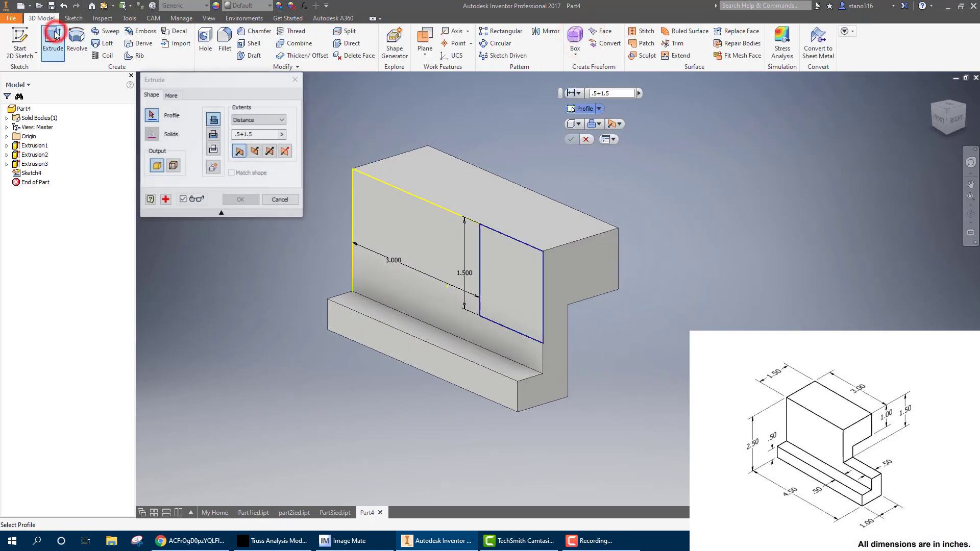
{"action": "left_click", "coordinate": [249, 119]}
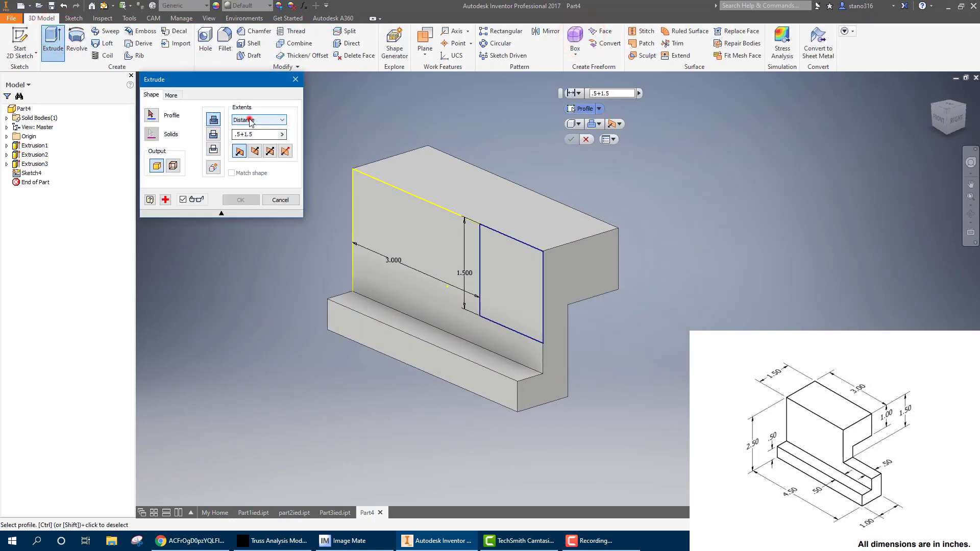
{"action": "left_click", "coordinate": [211, 133]}
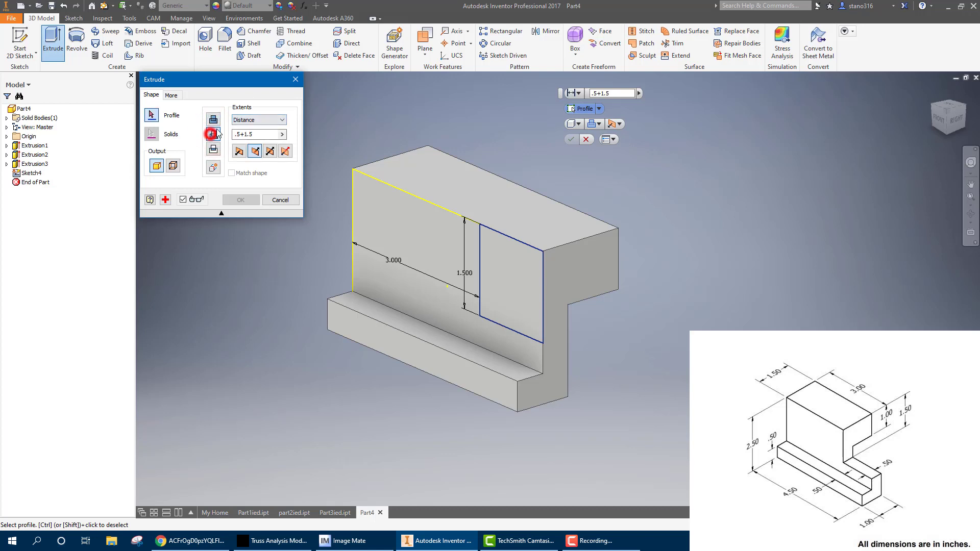
{"action": "left_click", "coordinate": [504, 295]}
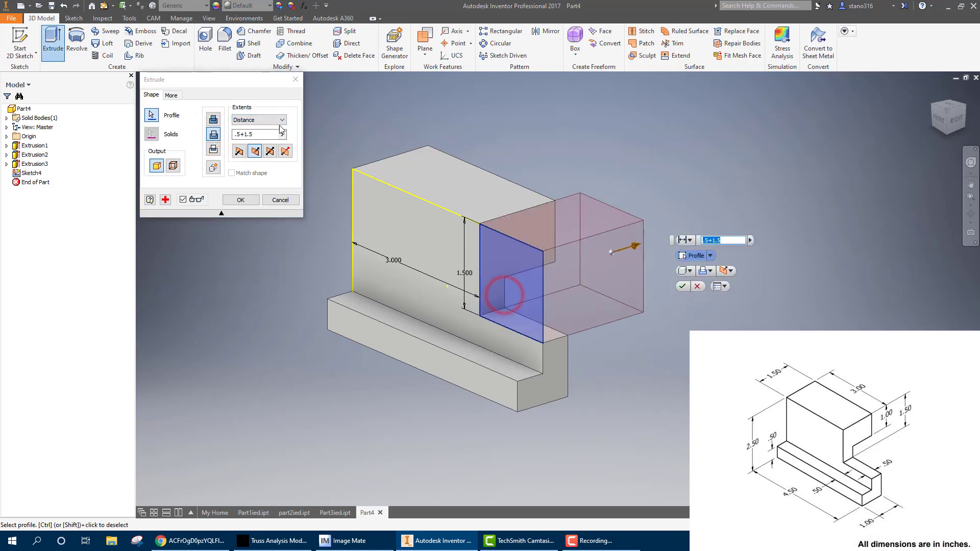
{"action": "left_click", "coordinate": [263, 120]}
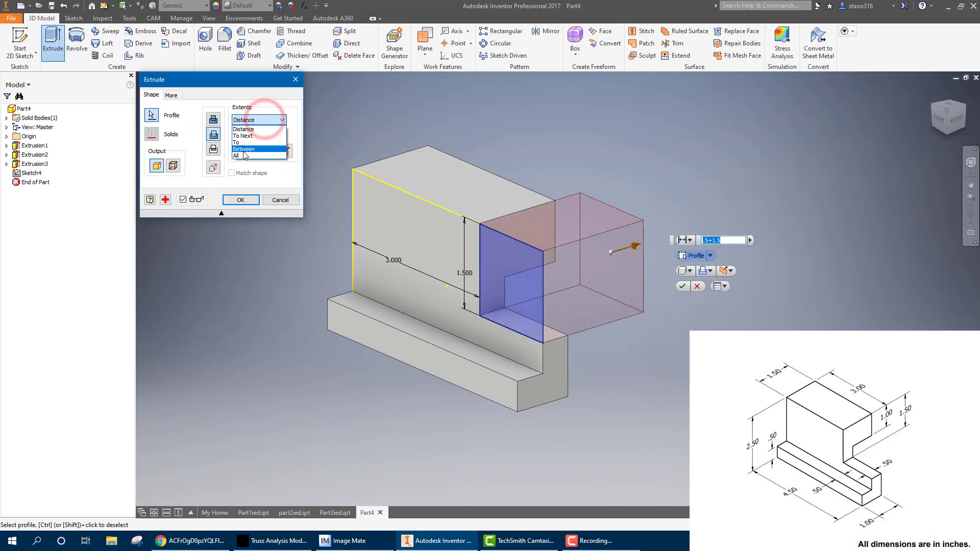
{"action": "left_click", "coordinate": [239, 155]}
{"action": "left_click", "coordinate": [237, 199]}
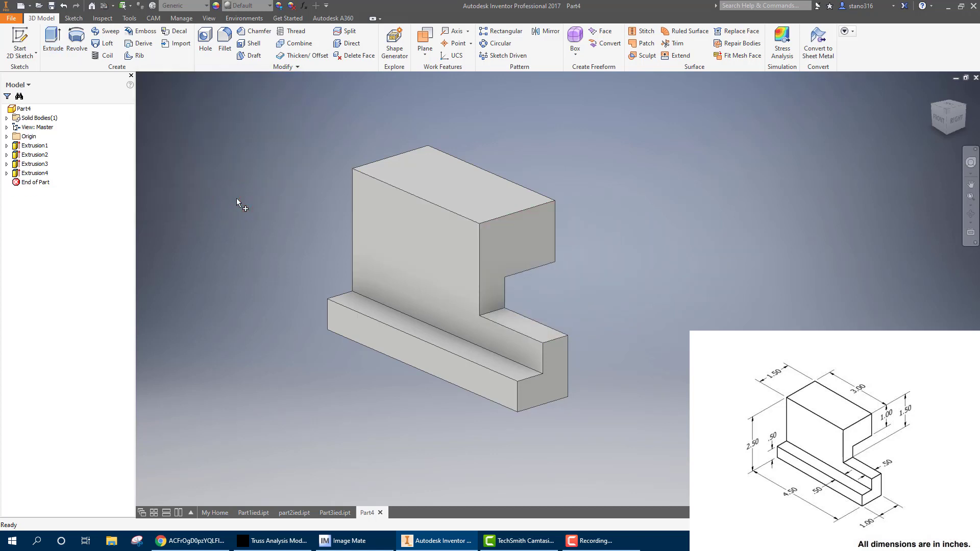
Save the part as Part4ied.ipt in the class_projects folder
{"action": "left_click", "coordinate": [48, 5]}
{"action": "left_click", "coordinate": [505, 323]}
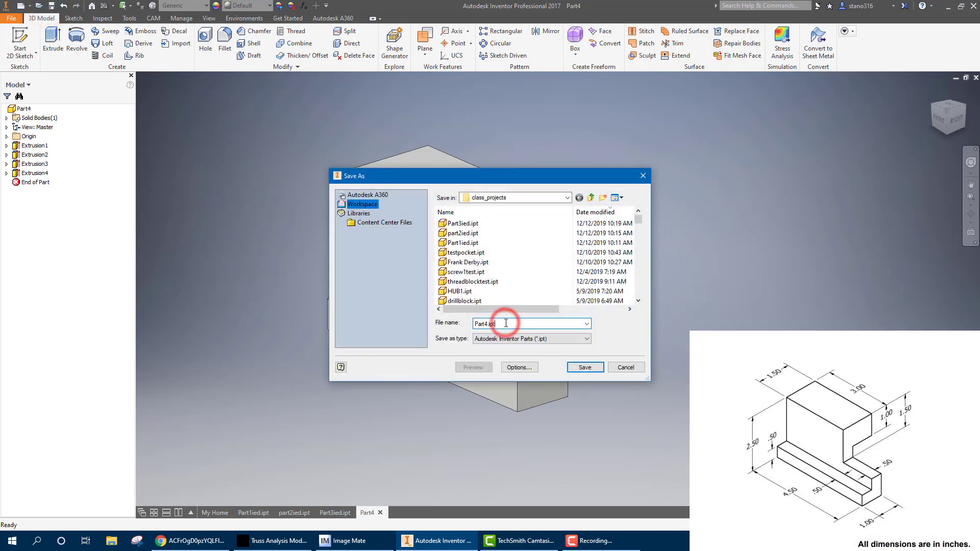
{"action": "key", "text": "Left"}
{"action": "key", "text": "Left"}
{"action": "key", "text": "Left"}
{"action": "type", "text": "ied"}
{"action": "key", "text": "Return"}
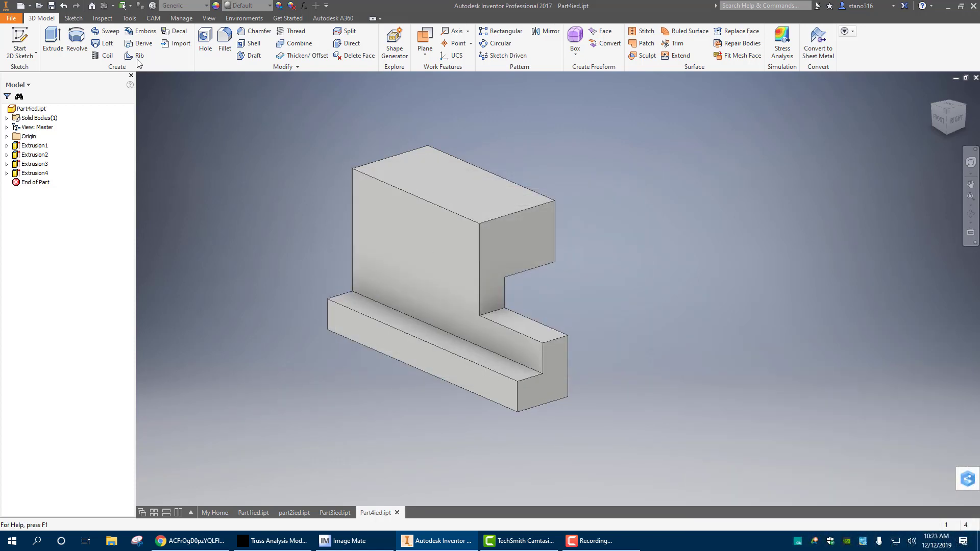
Assign the material Iron, Gray to the part and set its appearance to Light Red
{"action": "left_click", "coordinate": [188, 6]}
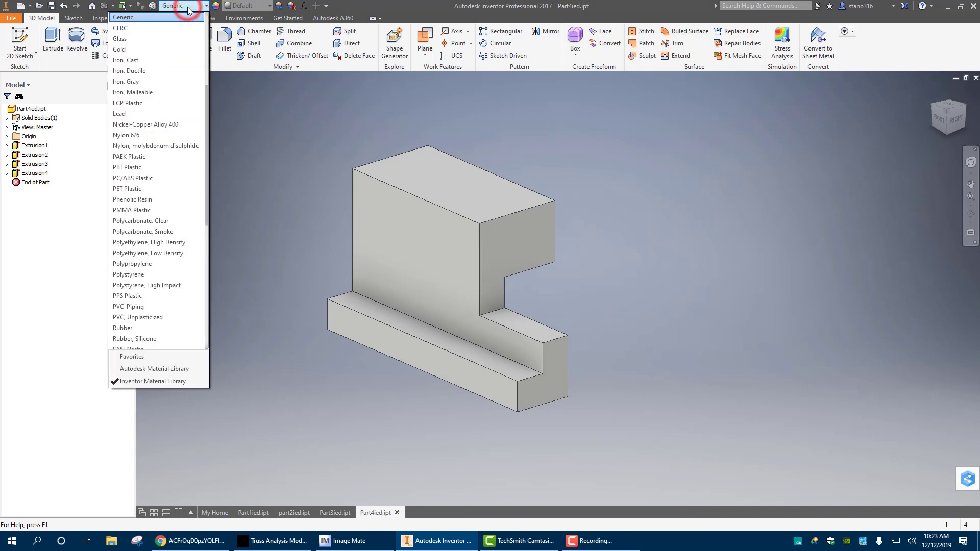
{"action": "left_click", "coordinate": [147, 82]}
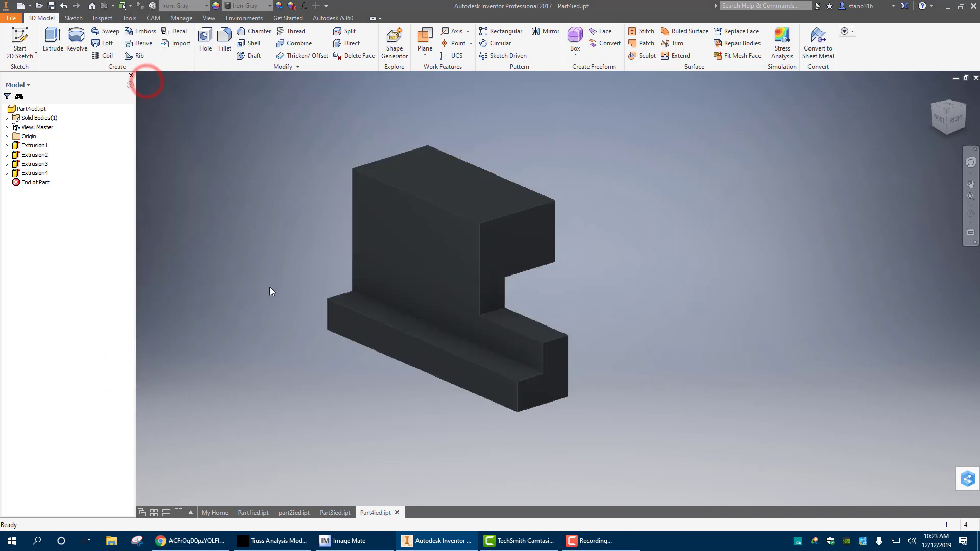
{"action": "left_click", "coordinate": [255, 7]}
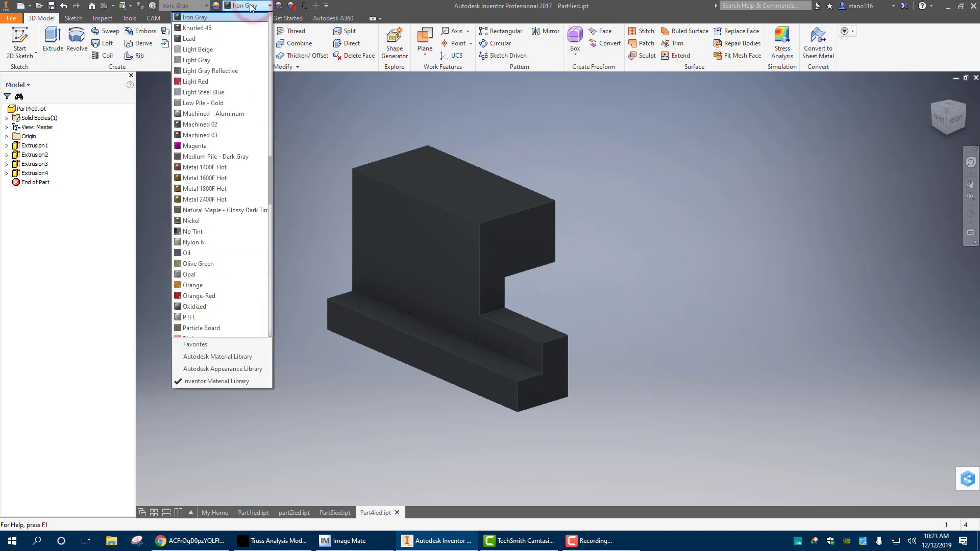
{"action": "left_click", "coordinate": [204, 84]}
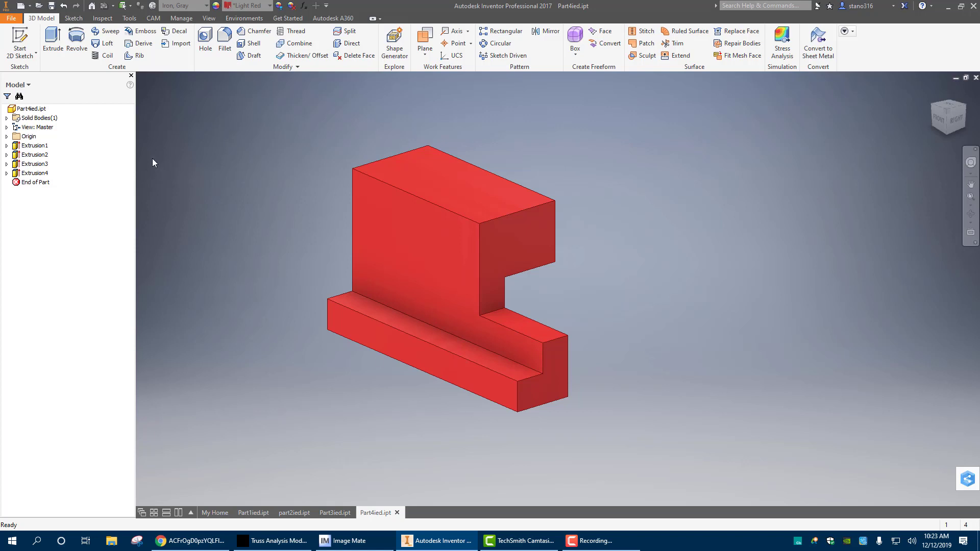
Calculate and review the part's mass, area, volume and center of gravity in its iProperties
{"action": "left_click", "coordinate": [12, 18]}
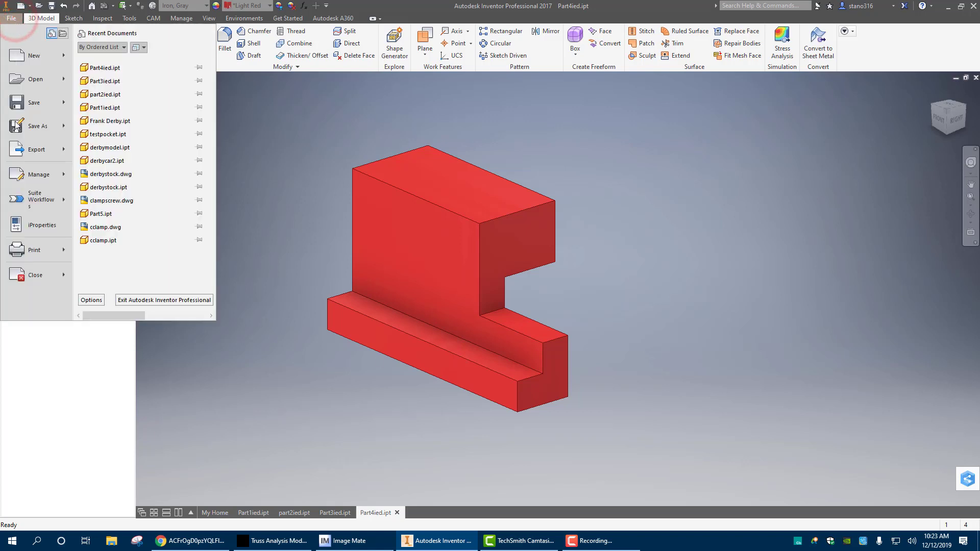
{"action": "left_click", "coordinate": [37, 227]}
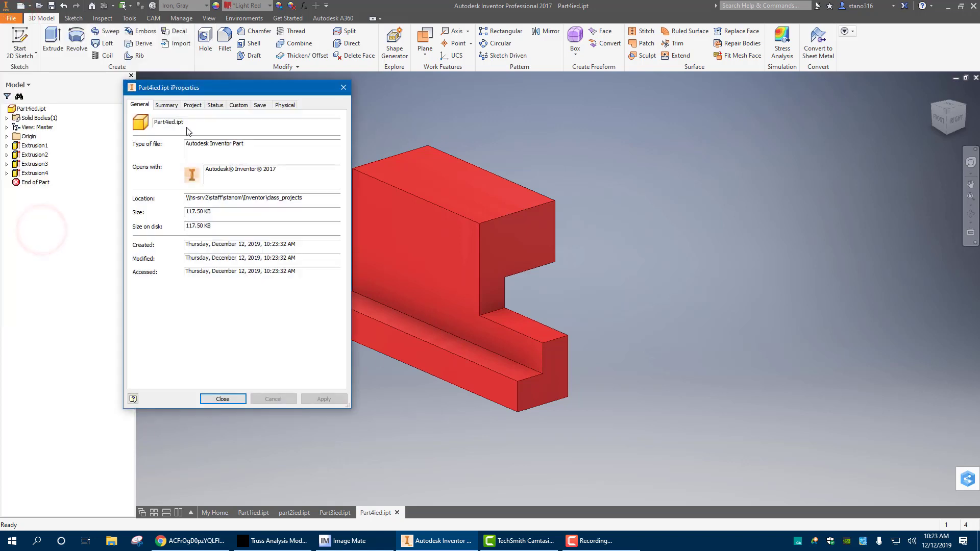
{"action": "left_click", "coordinate": [293, 106]}
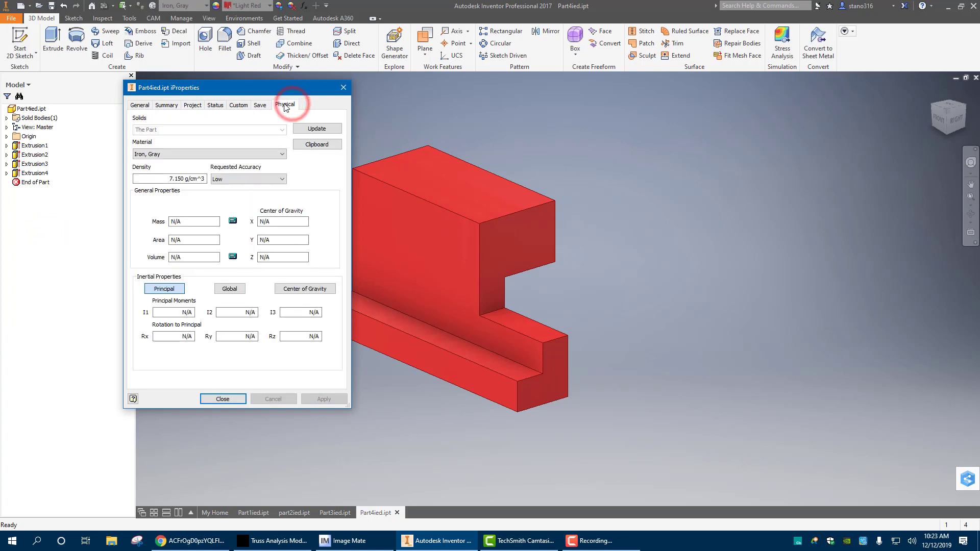
{"action": "left_click", "coordinate": [297, 129]}
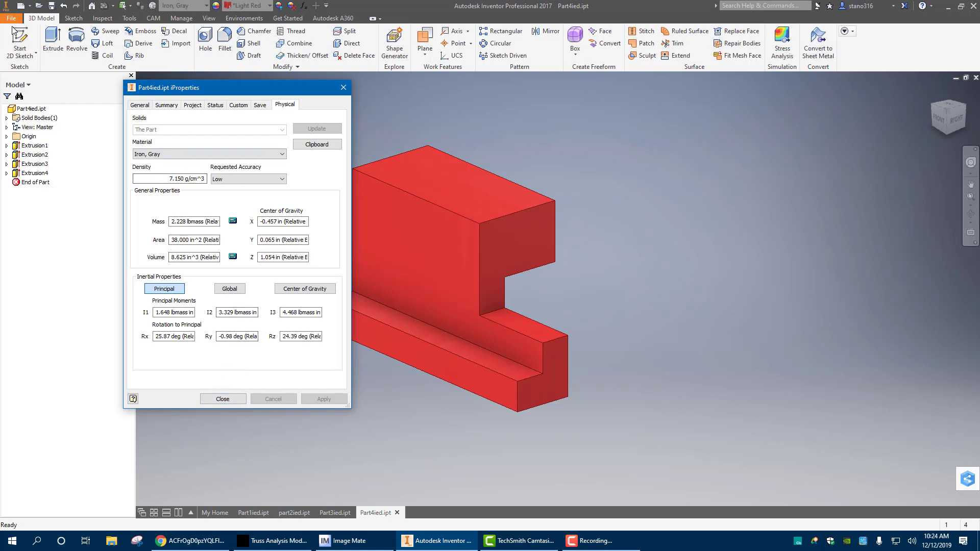
{"action": "left_click", "coordinate": [214, 401]}
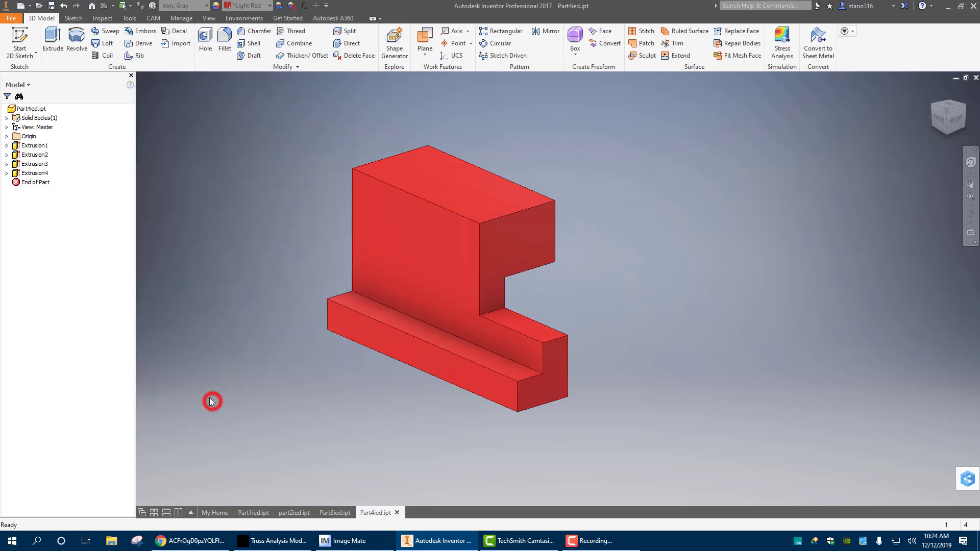